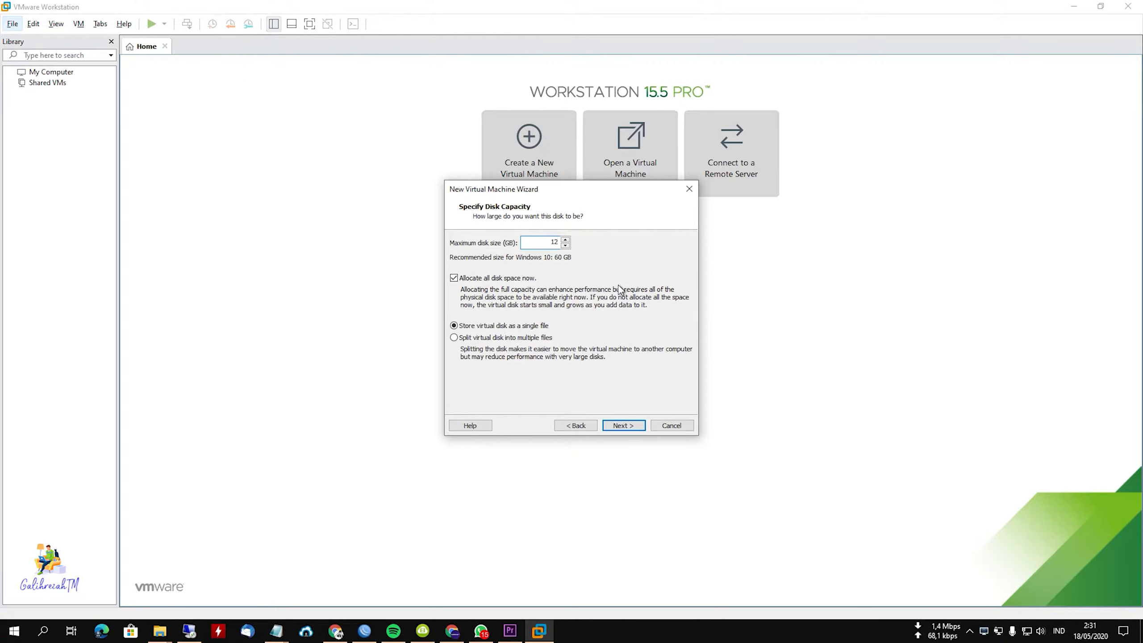
Accept the 12 GB pre-allocated single-file disk, keep the disk file name Windows 10 32bit.vmdk, and create the virtual machine.
{"action": "left_click", "coordinate": [628, 426]}
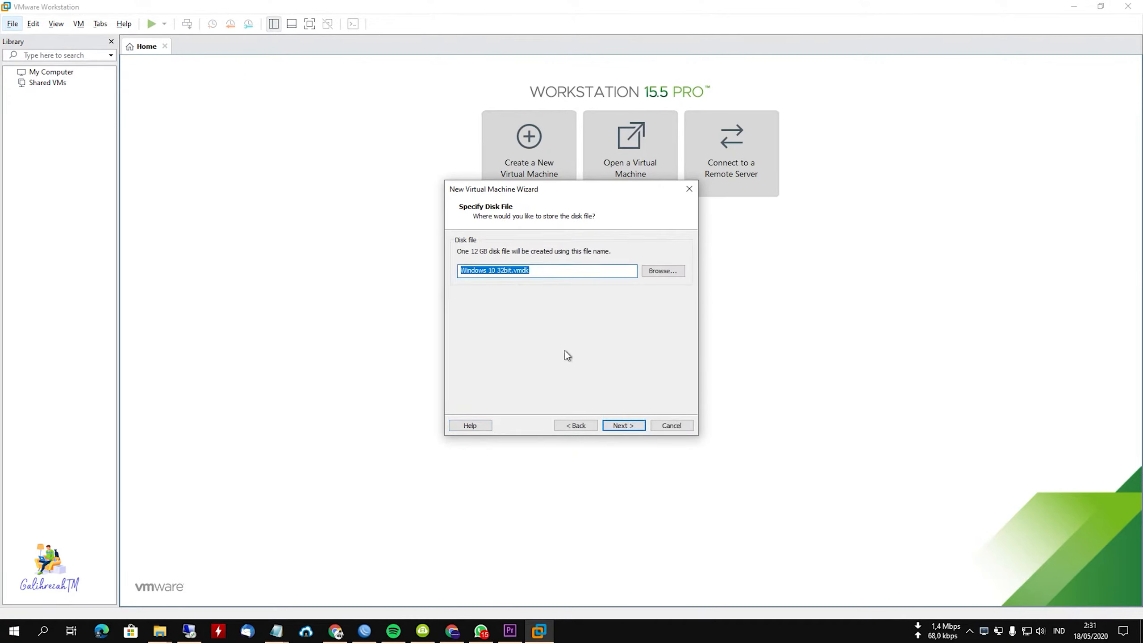
{"action": "left_click", "coordinate": [632, 425]}
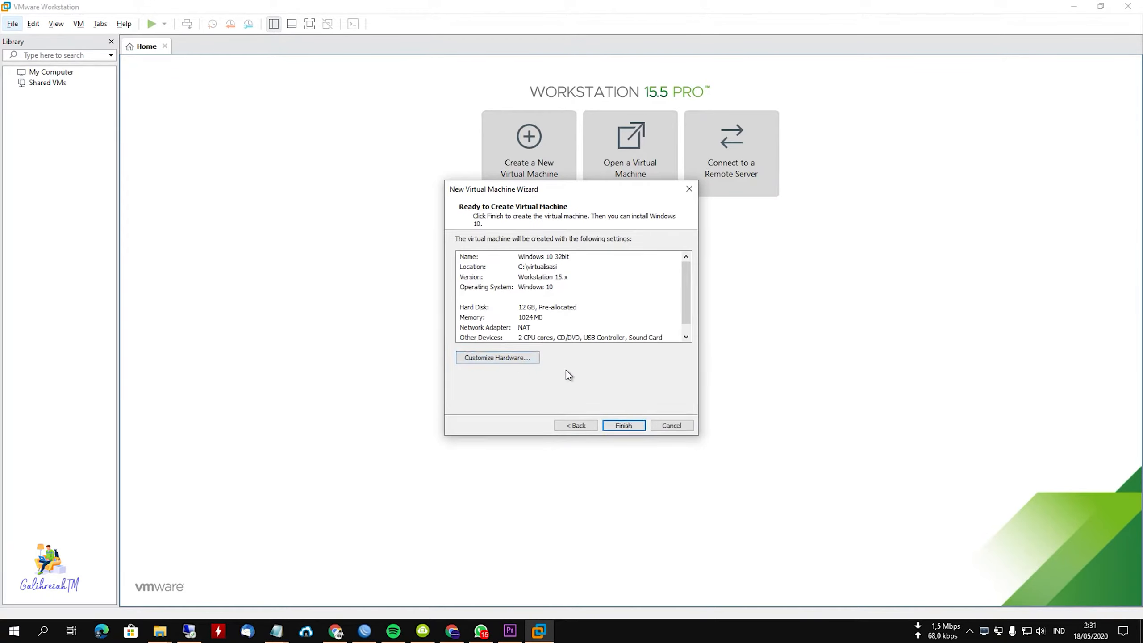
{"action": "left_click", "coordinate": [624, 426]}
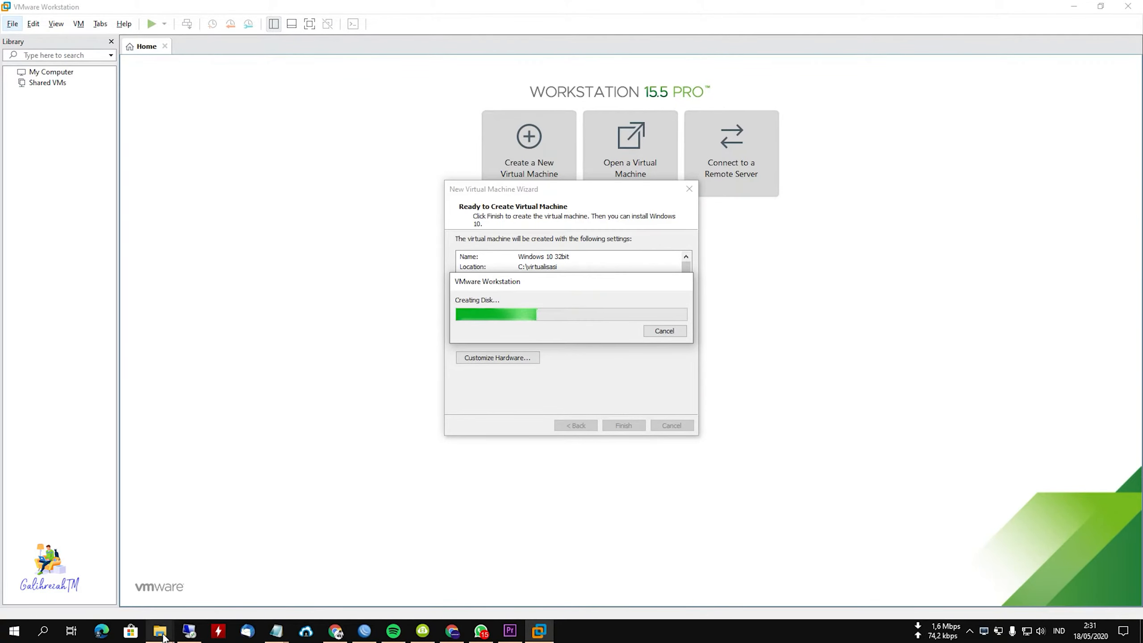
Switch to File Explorer and check the Downloads folder for the Windows ISO.
{"action": "mouse_move", "coordinate": [160, 630]}
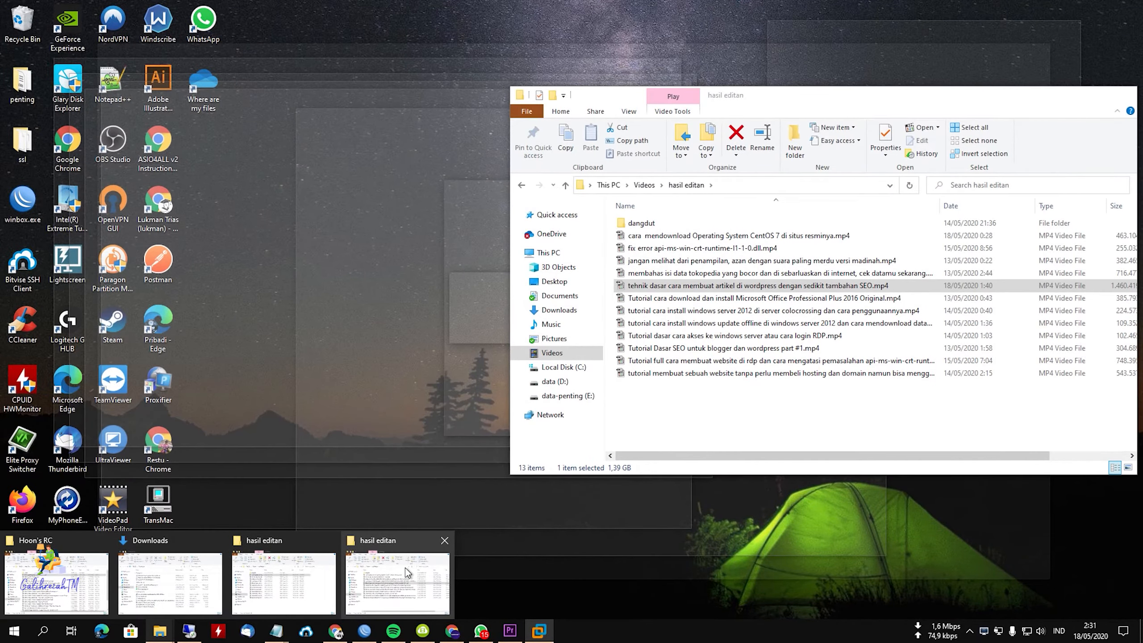
{"action": "left_click", "coordinate": [405, 568]}
{"action": "left_click", "coordinate": [560, 311]}
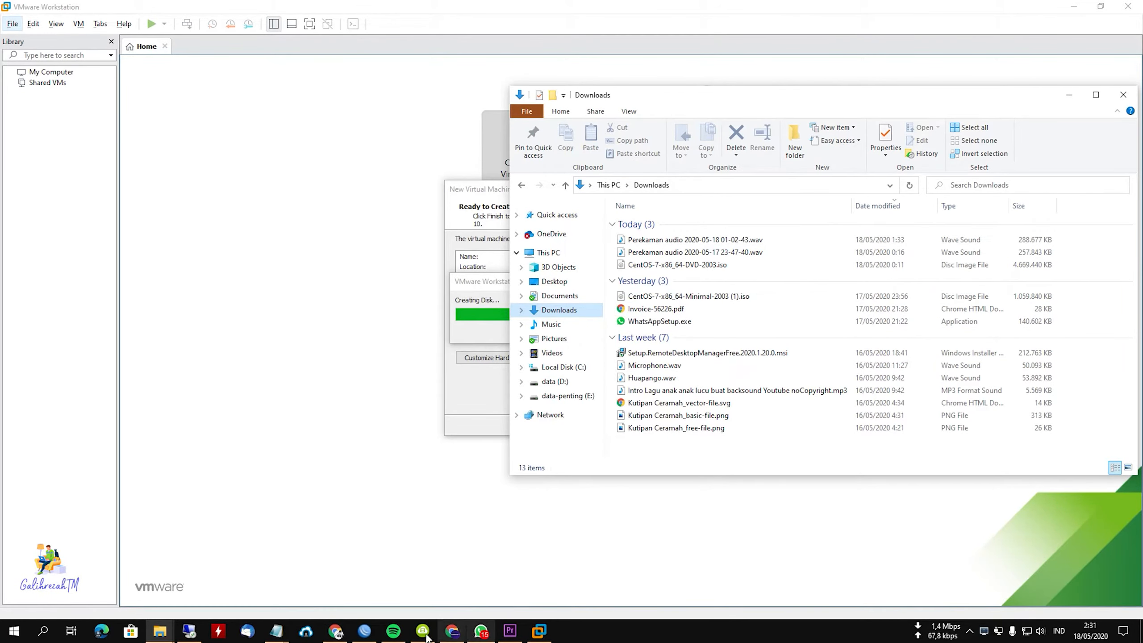
Switch to Chrome and download the deleted CLIENTENTERPRISEEVAL x86FRE en-us ISO again from the download history.
{"action": "left_click", "coordinate": [338, 633]}
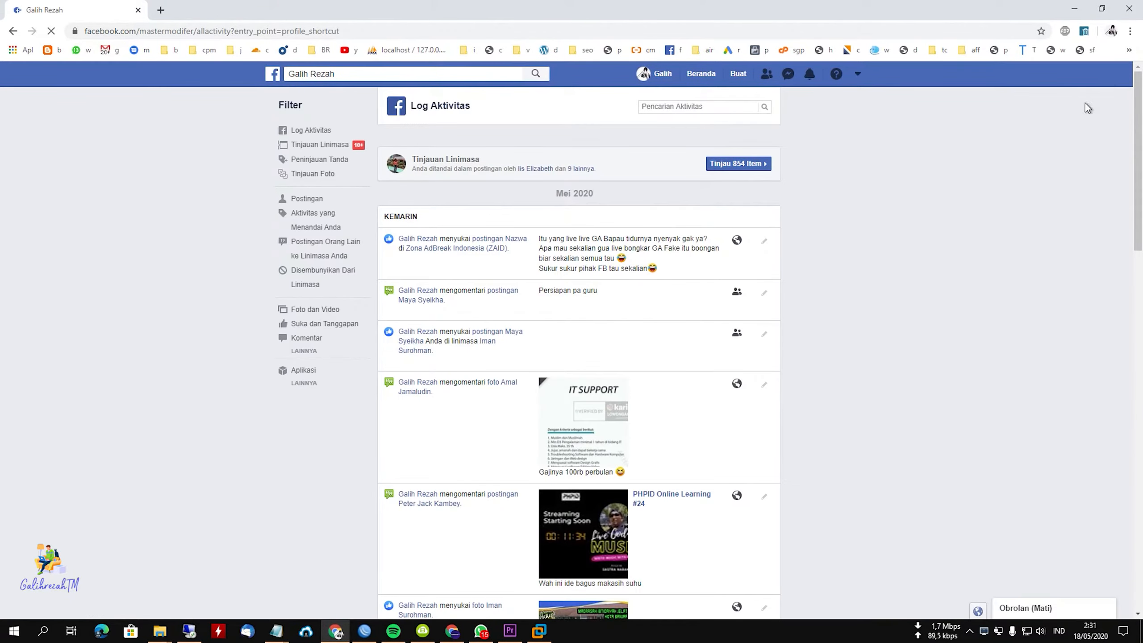
{"action": "left_click", "coordinate": [1129, 31]}
{"action": "left_click", "coordinate": [1040, 108]}
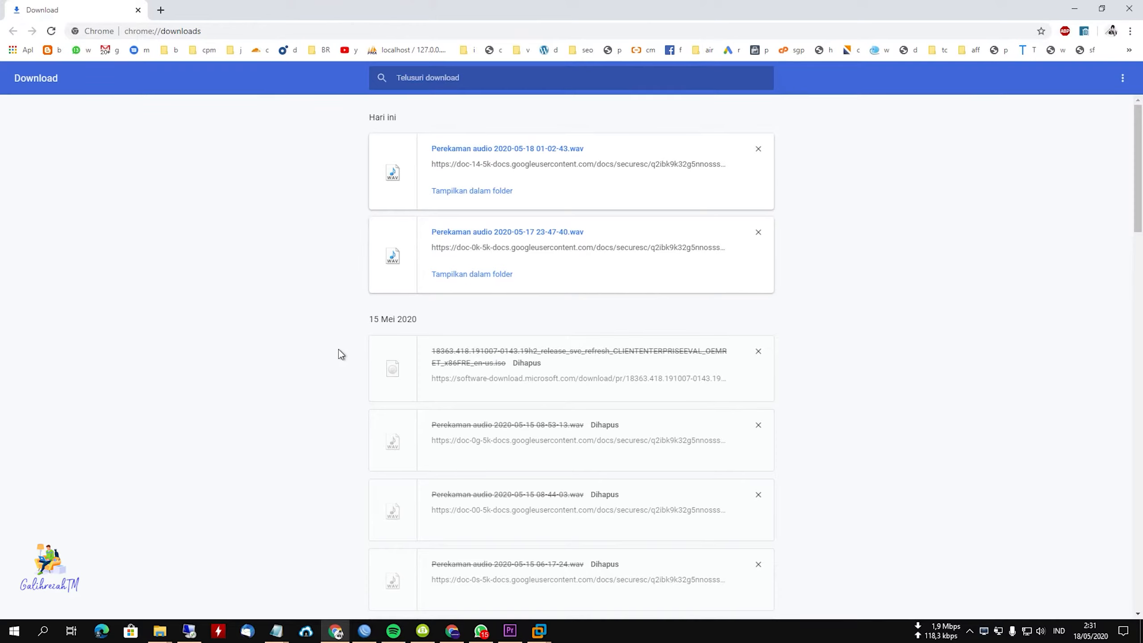
{"action": "scroll", "coordinate": [447, 312], "scroll_direction": "down", "scroll_amount": 3}
{"action": "left_click", "coordinate": [537, 259]}
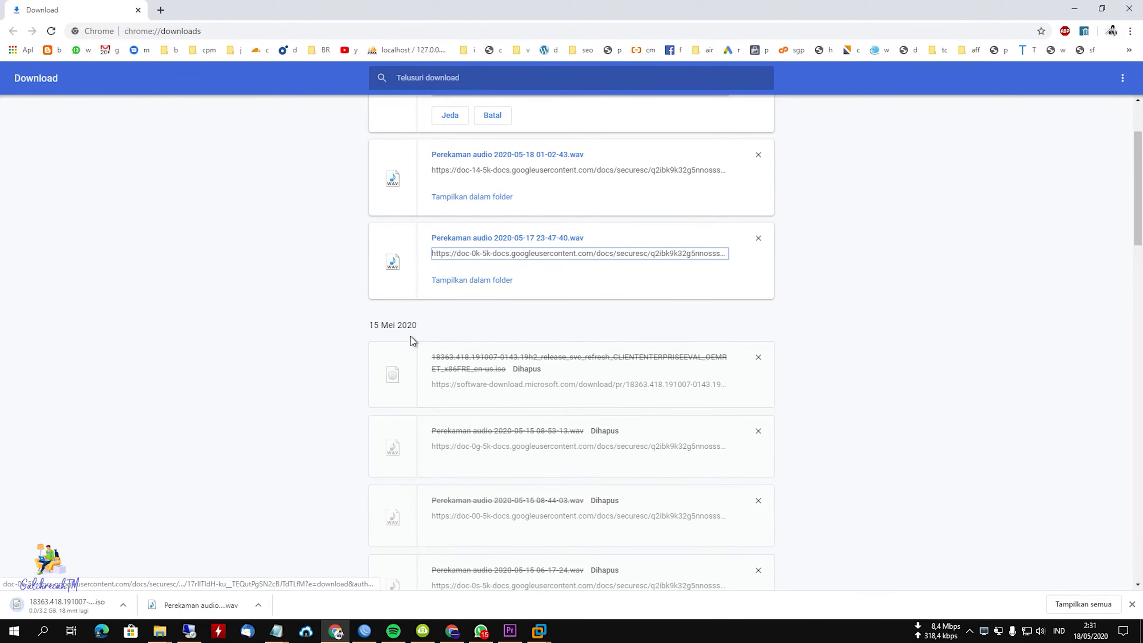
{"action": "scroll", "coordinate": [313, 374], "scroll_direction": "up", "scroll_amount": 3}
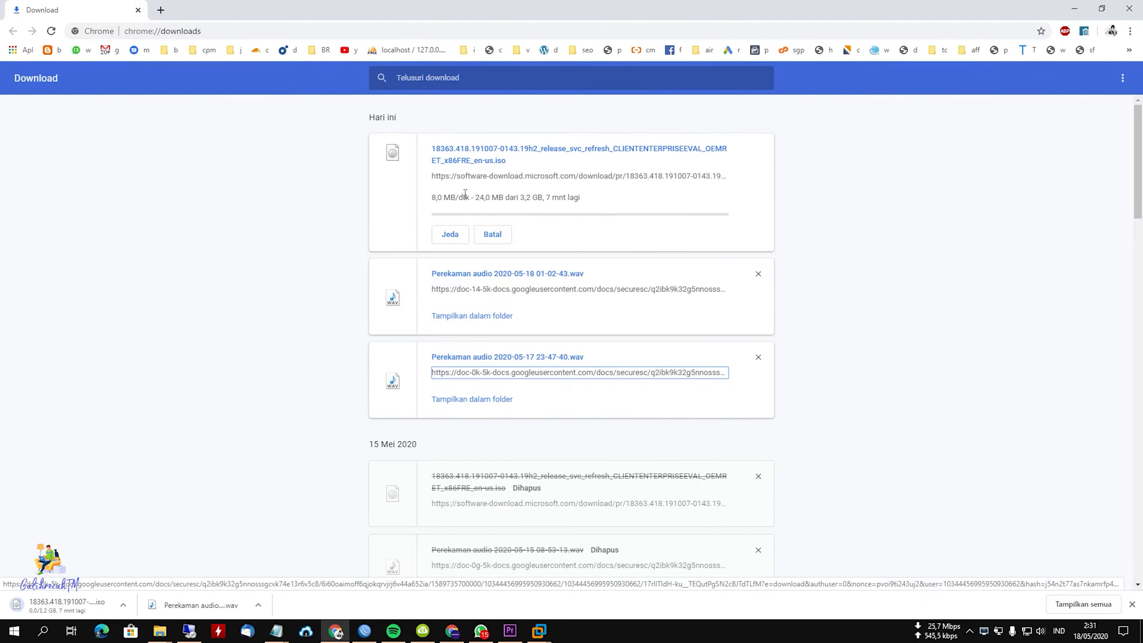
{"action": "left_click", "coordinate": [1132, 604]}
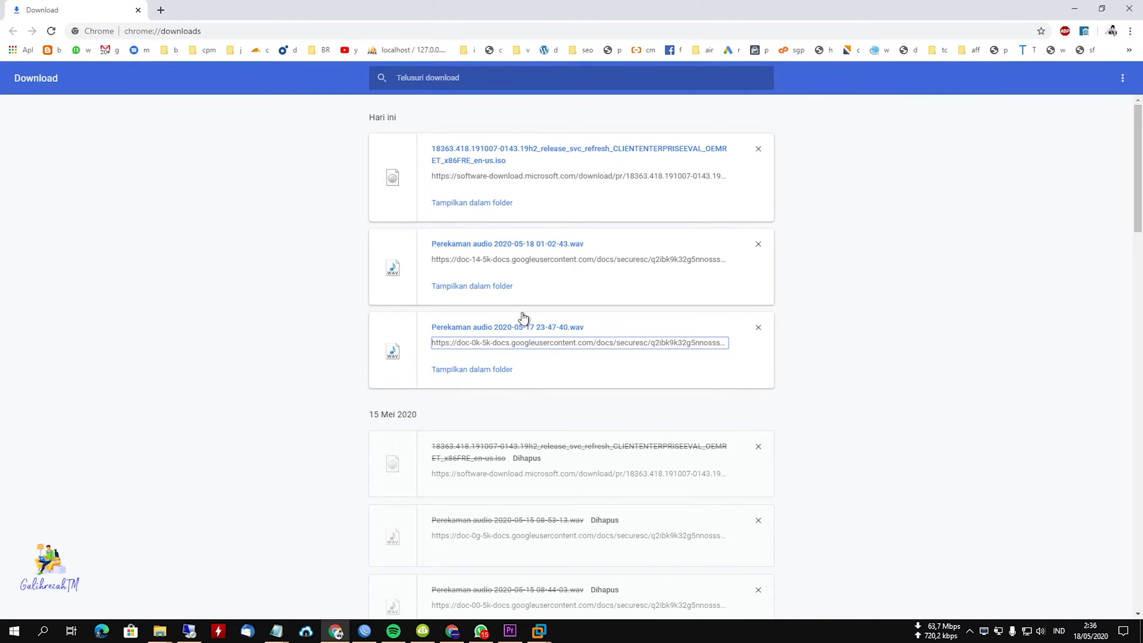
Show the downloaded Windows ISO in its folder, maximize the window and widen the Name column to fit the full file name.
{"action": "left_click", "coordinate": [472, 205]}
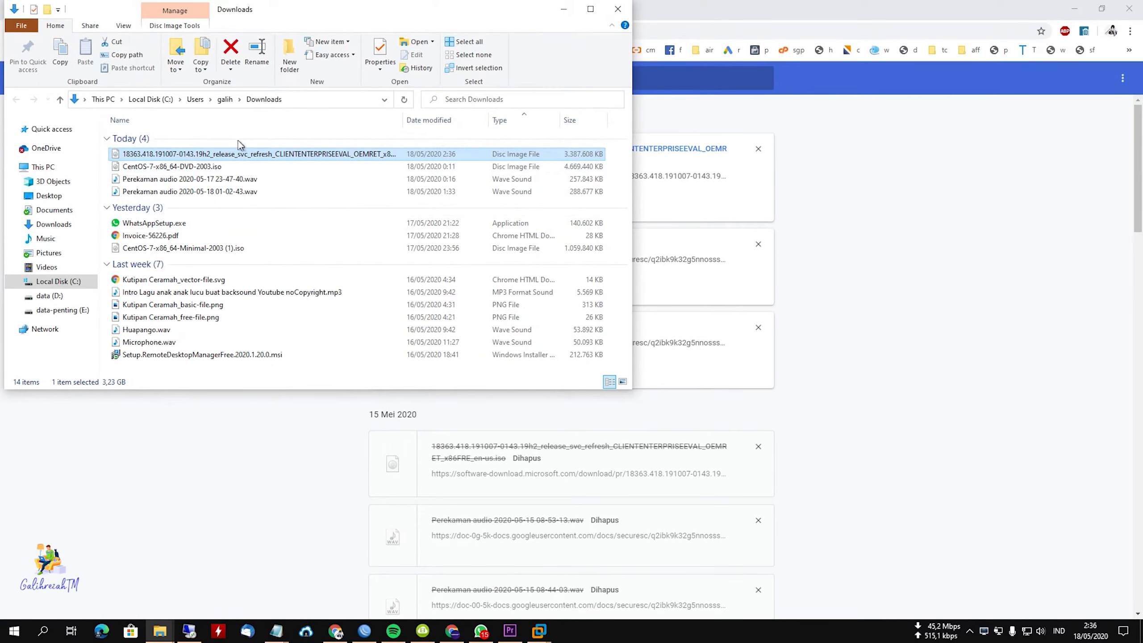
{"action": "left_click_drag", "start_coordinate": [249, 10], "coordinate": [438, 35]}
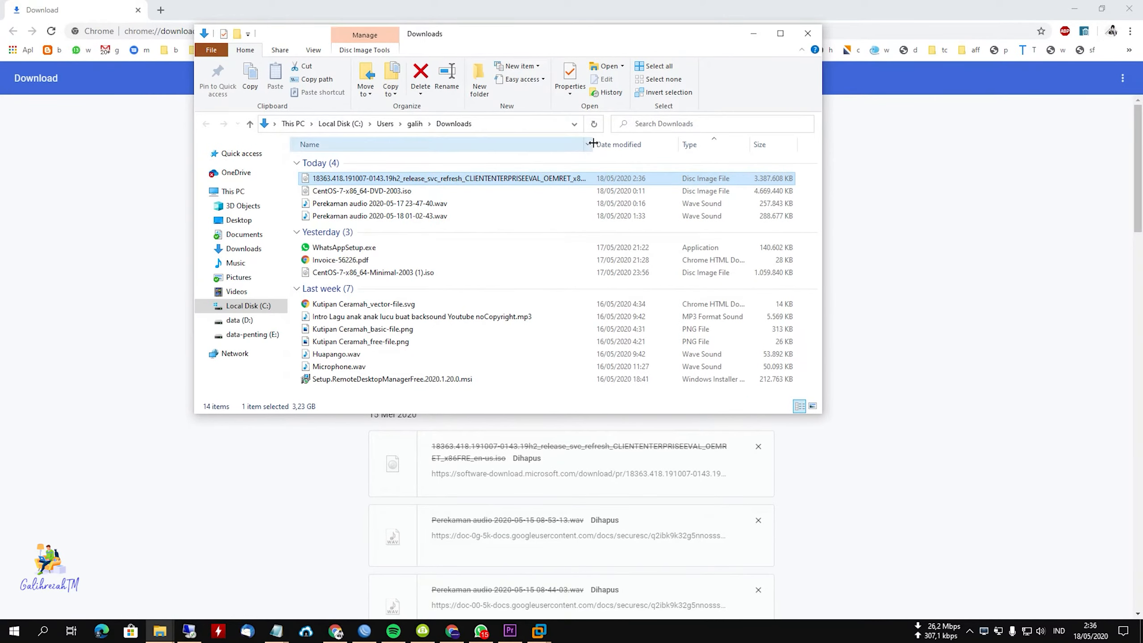
{"action": "mouse_move", "coordinate": [594, 145]}
{"action": "left_mouse_down"}
{"action": "mouse_move", "coordinate": [645, 147]}
{"action": "mouse_move", "coordinate": [606, 150]}
{"action": "left_mouse_up"}
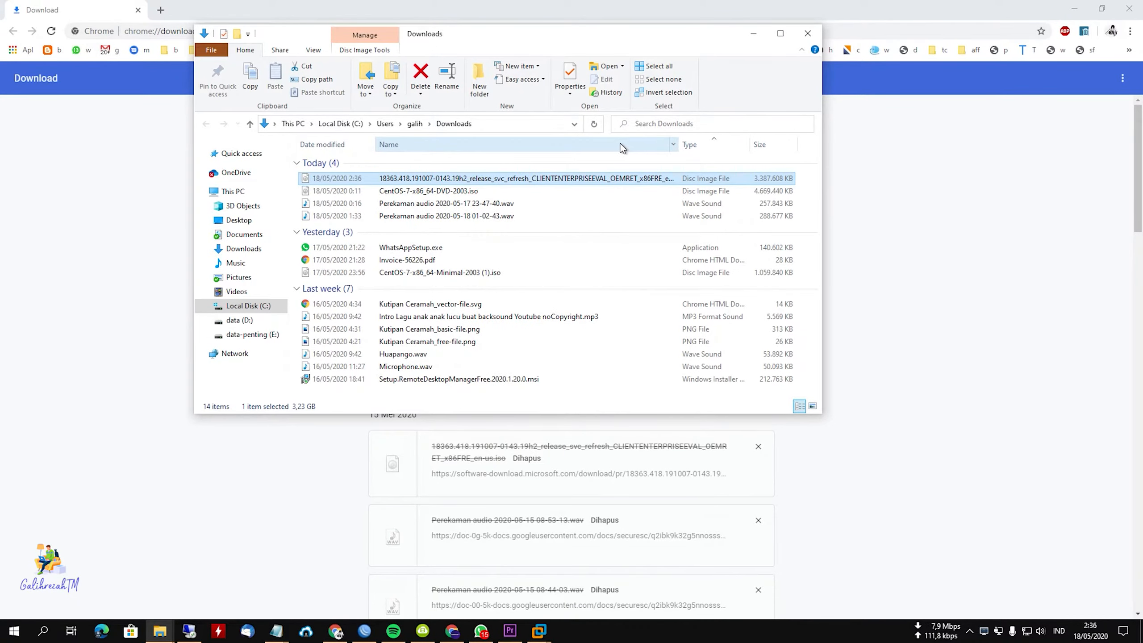
{"action": "left_click", "coordinate": [780, 34]}
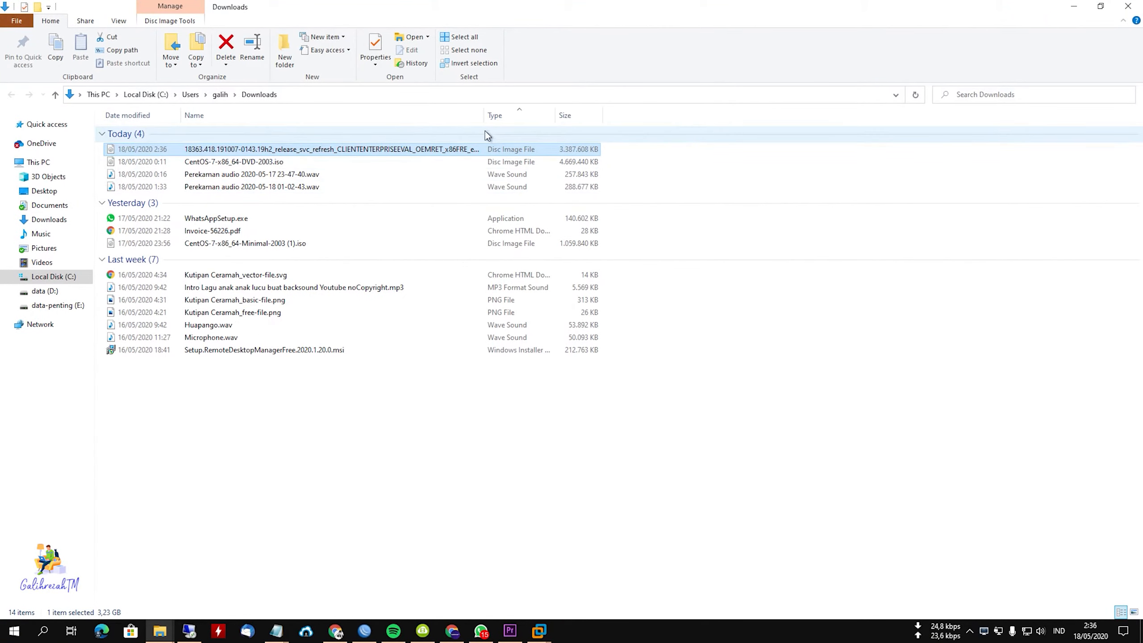
{"action": "left_click_drag", "start_coordinate": [483, 116], "coordinate": [658, 115]}
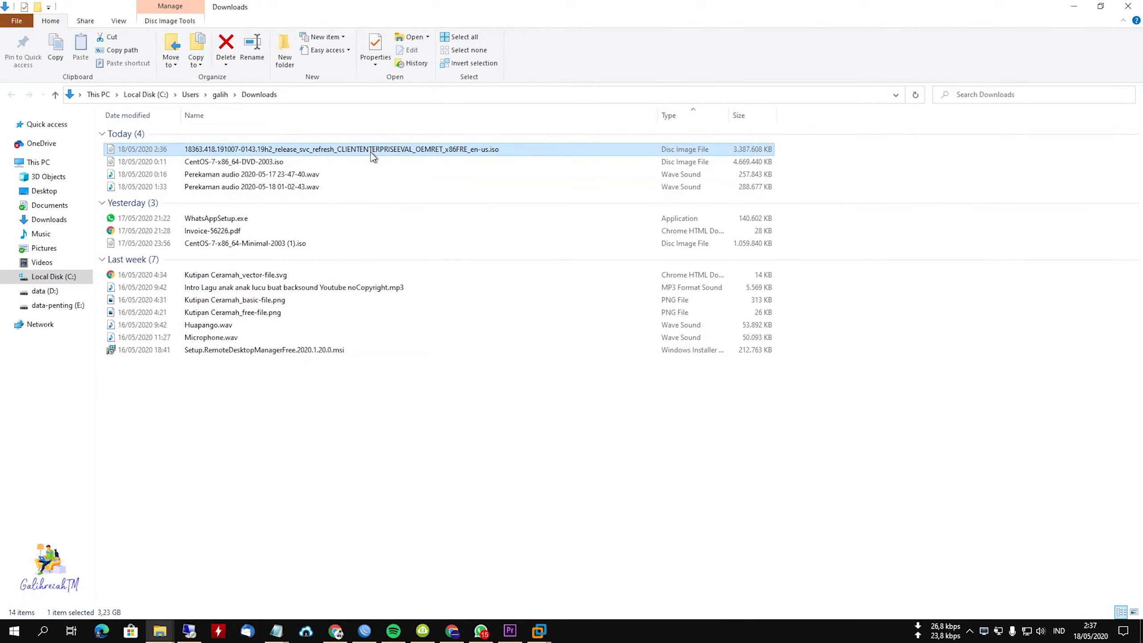
Move the downloaded Windows ISO into a new folder named iso on Local Disk (C:).
{"action": "right_click", "coordinate": [370, 151]}
{"action": "left_click", "coordinate": [423, 512]}
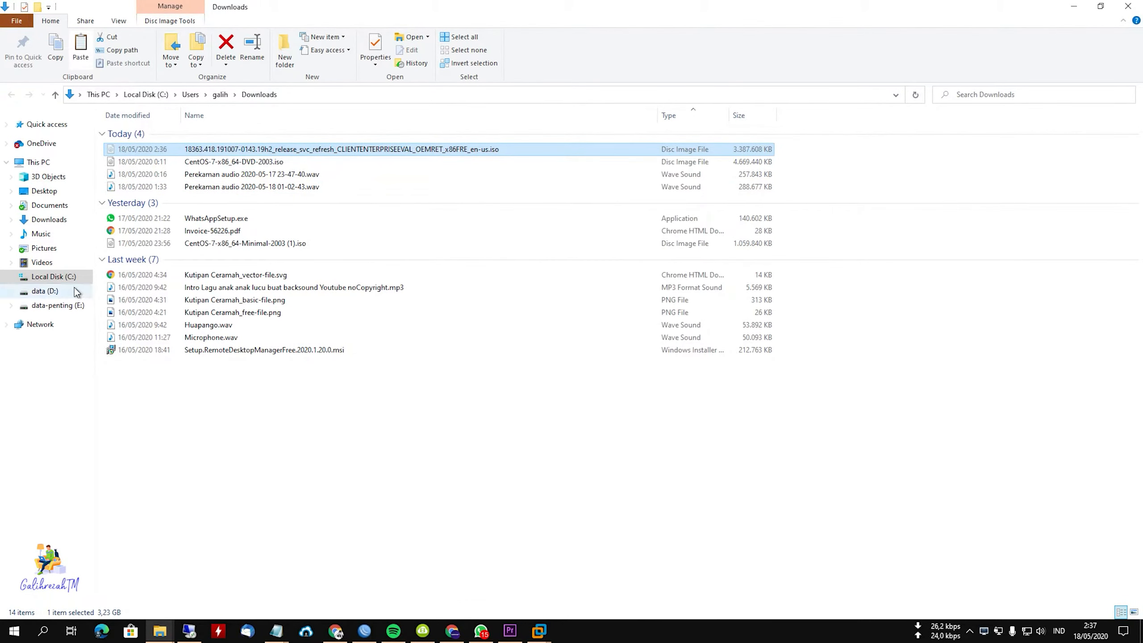
{"action": "right_click", "coordinate": [203, 368]}
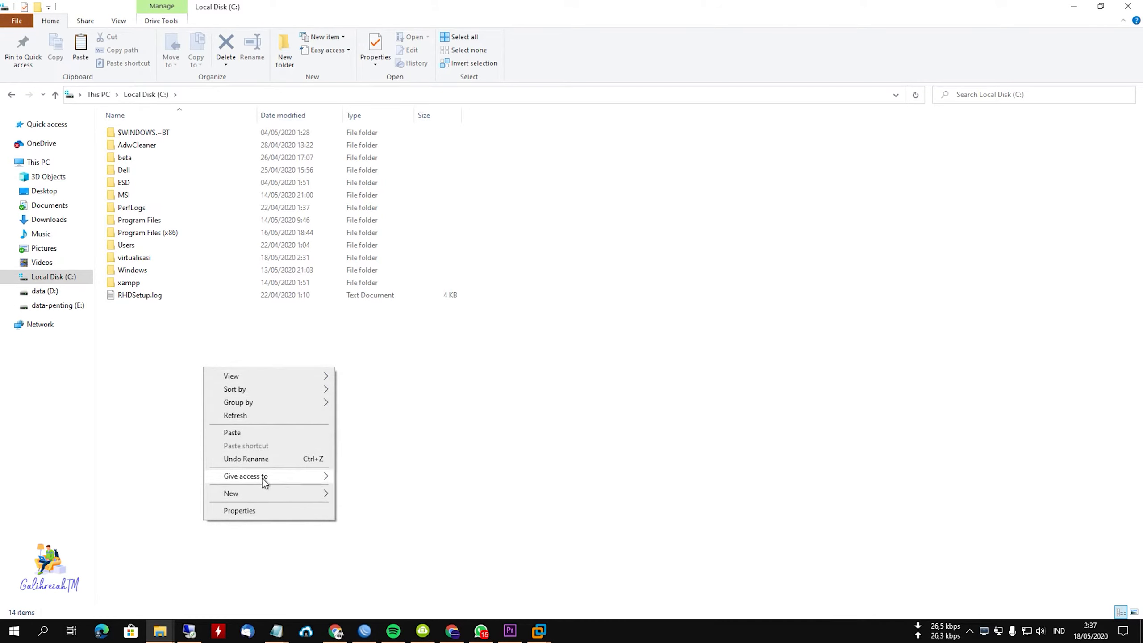
{"action": "left_click", "coordinate": [344, 493]}
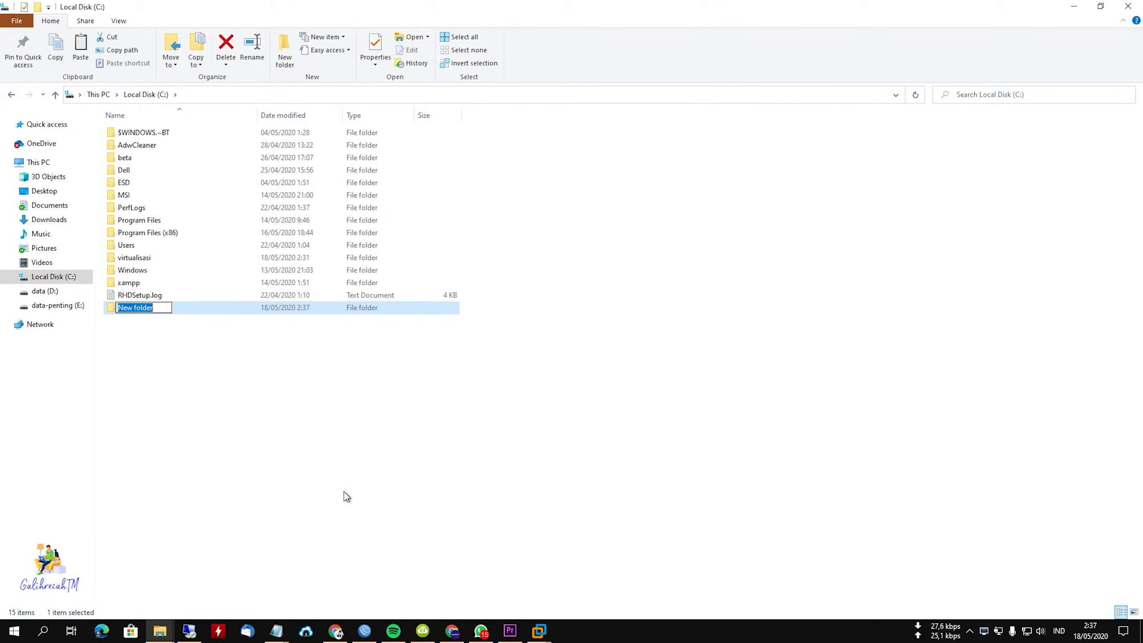
{"action": "type", "text": "iso"}
{"action": "key", "text": "Return"}
{"action": "key", "text": "Return"}
{"action": "key", "text": "ctrl+v"}
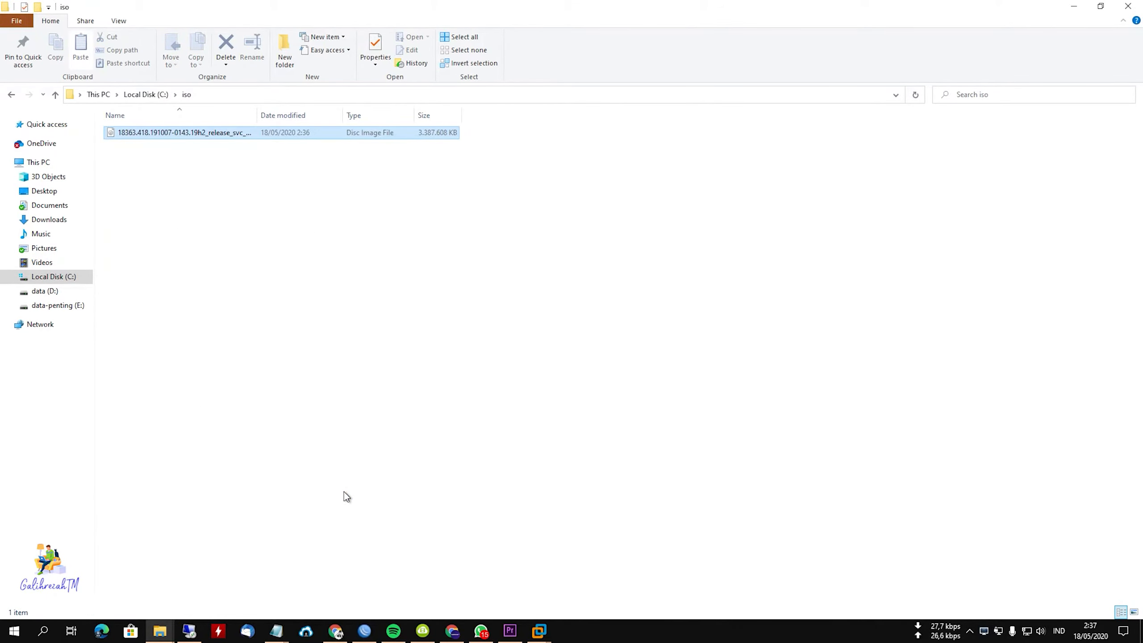
{"action": "left_click", "coordinate": [157, 100]}
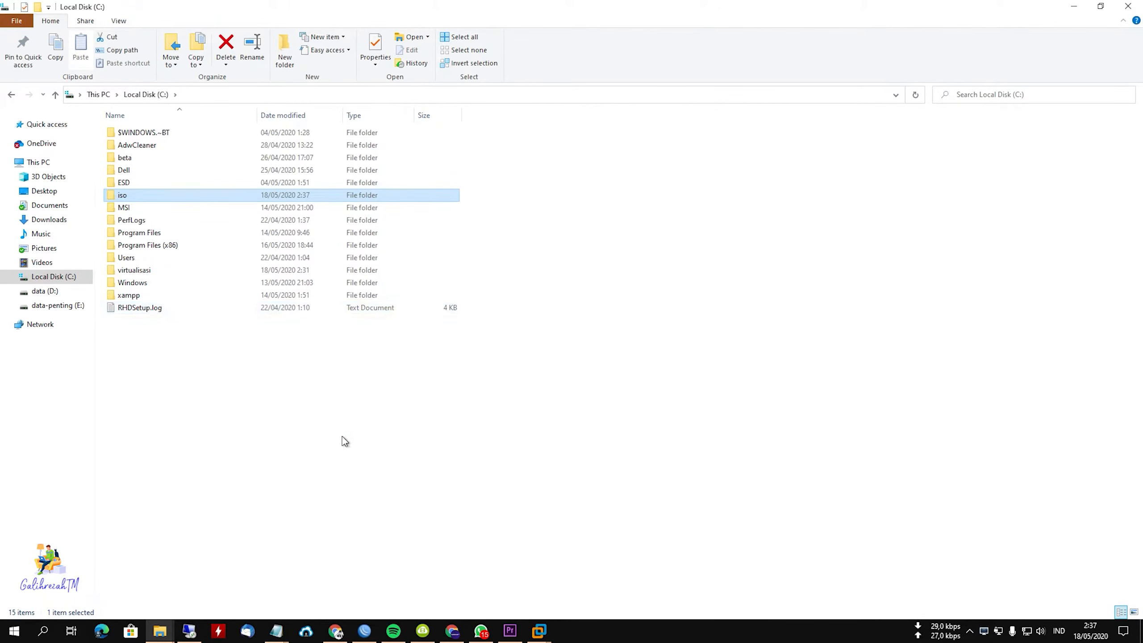
Switch to VMware Workstation and set the Windows 10 32bit machine's CD/DVD drive to use the Windows ISO from C:\iso.
{"action": "mouse_move", "coordinate": [538, 631]}
{"action": "left_click", "coordinate": [610, 550]}
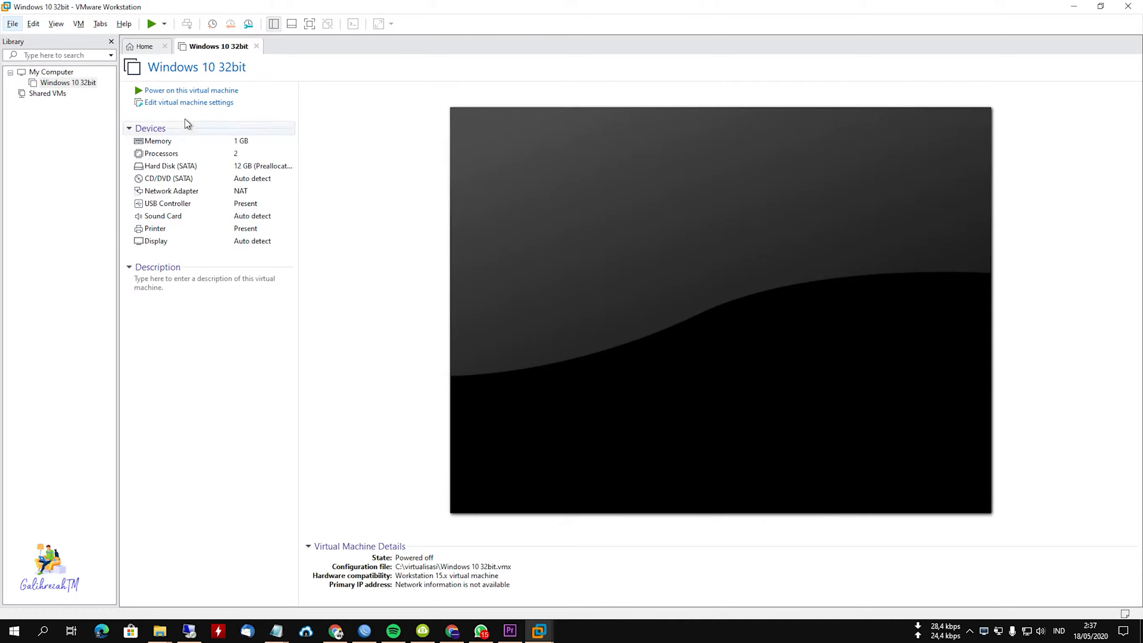
{"action": "left_click", "coordinate": [189, 104]}
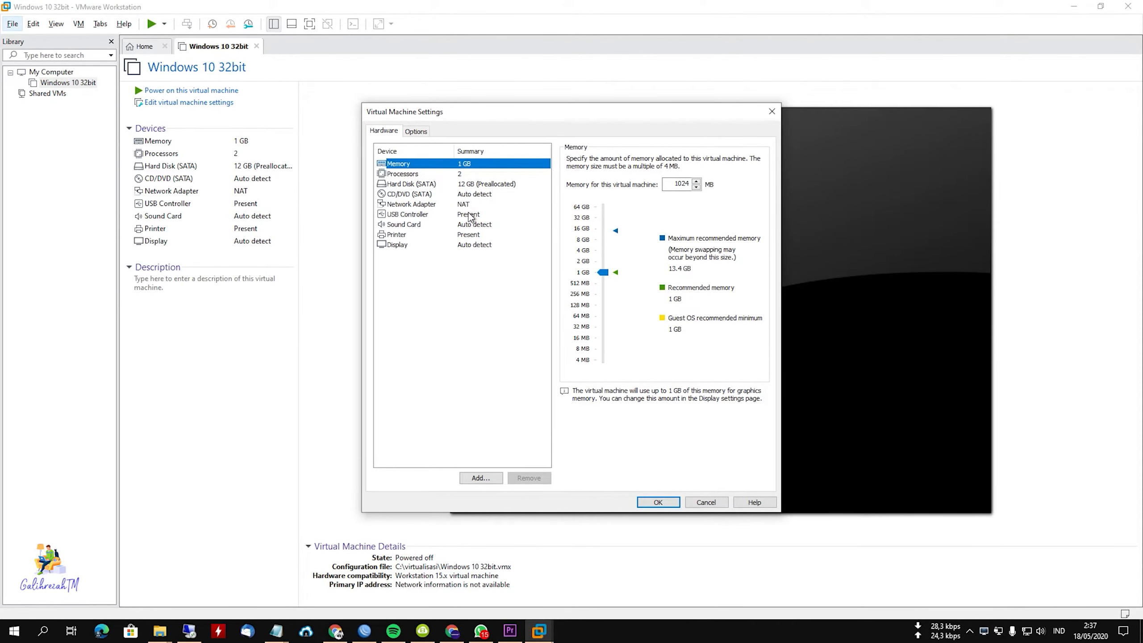
{"action": "left_click", "coordinate": [423, 195]}
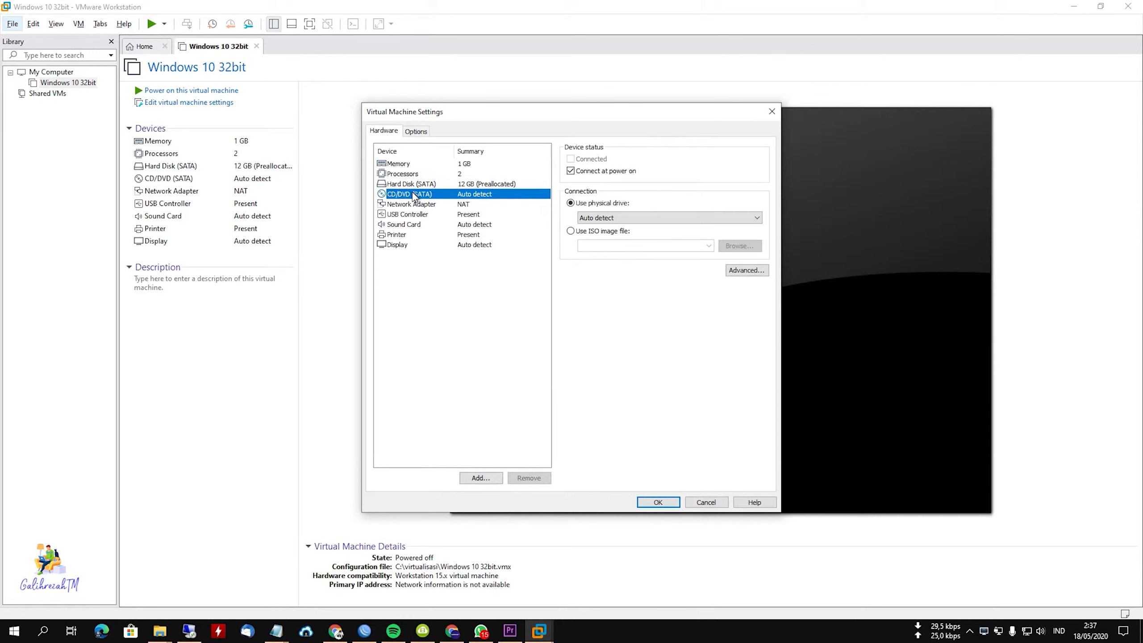
{"action": "left_click", "coordinate": [570, 231]}
{"action": "left_click", "coordinate": [747, 246]}
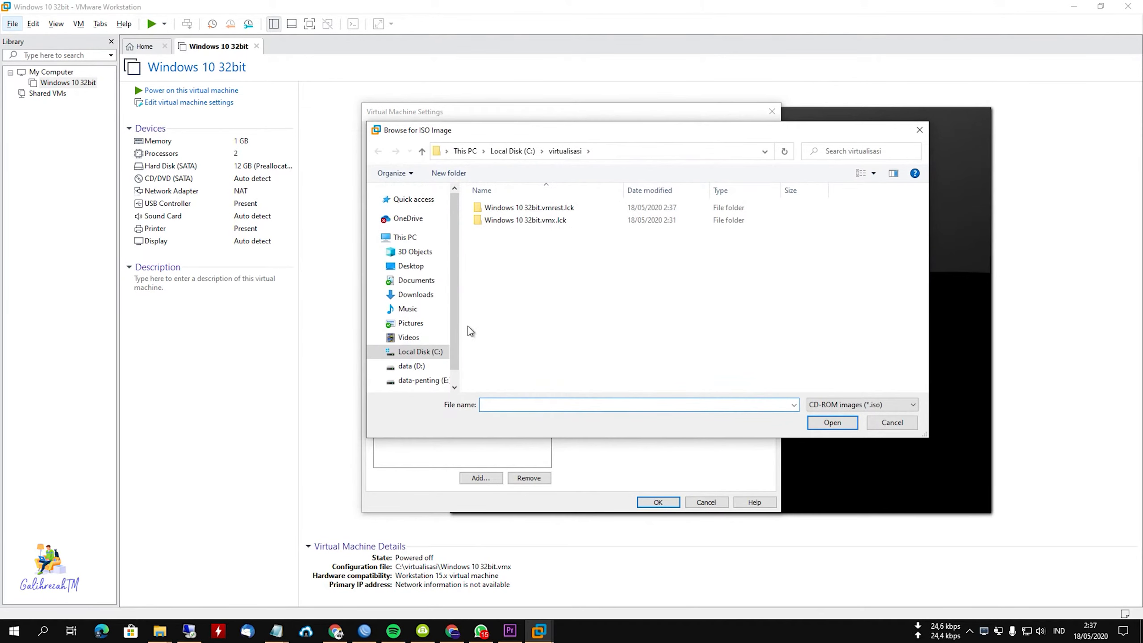
{"action": "left_click", "coordinate": [419, 353]}
{"action": "double_click", "coordinate": [508, 272]}
{"action": "left_click", "coordinate": [524, 209]}
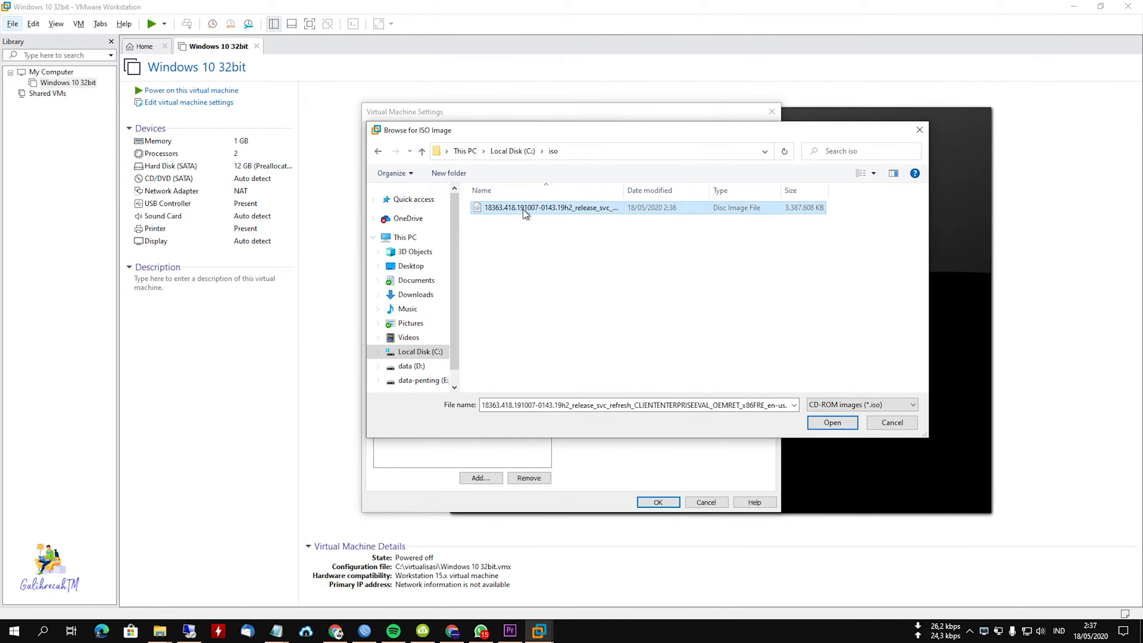
{"action": "left_click", "coordinate": [820, 424]}
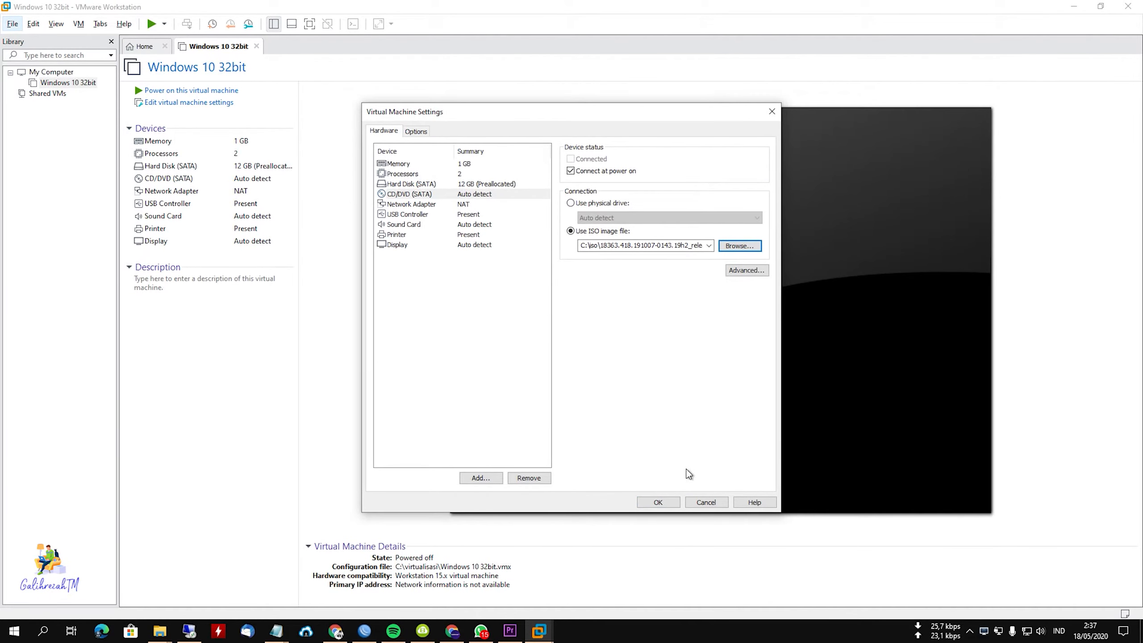
{"action": "left_click", "coordinate": [661, 504]}
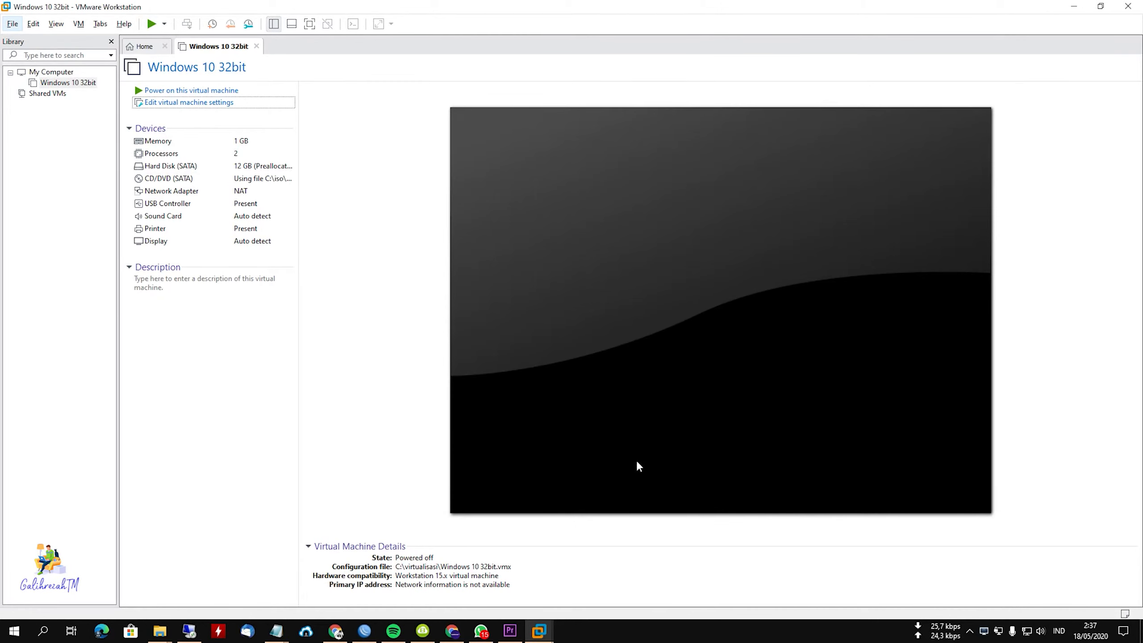
Power on the Windows 10 32bit virtual machine and reset it to boot from the installation DVD.
{"action": "left_click", "coordinate": [194, 91]}
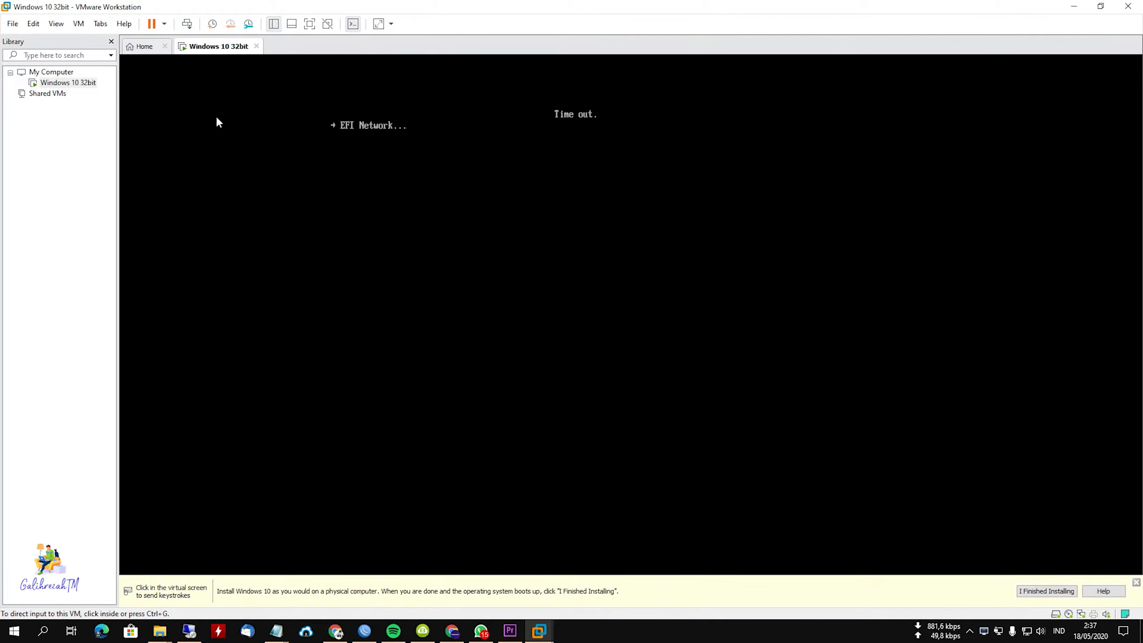
{"action": "right_click", "coordinate": [66, 83]}
{"action": "mouse_move", "coordinate": [145, 169]}
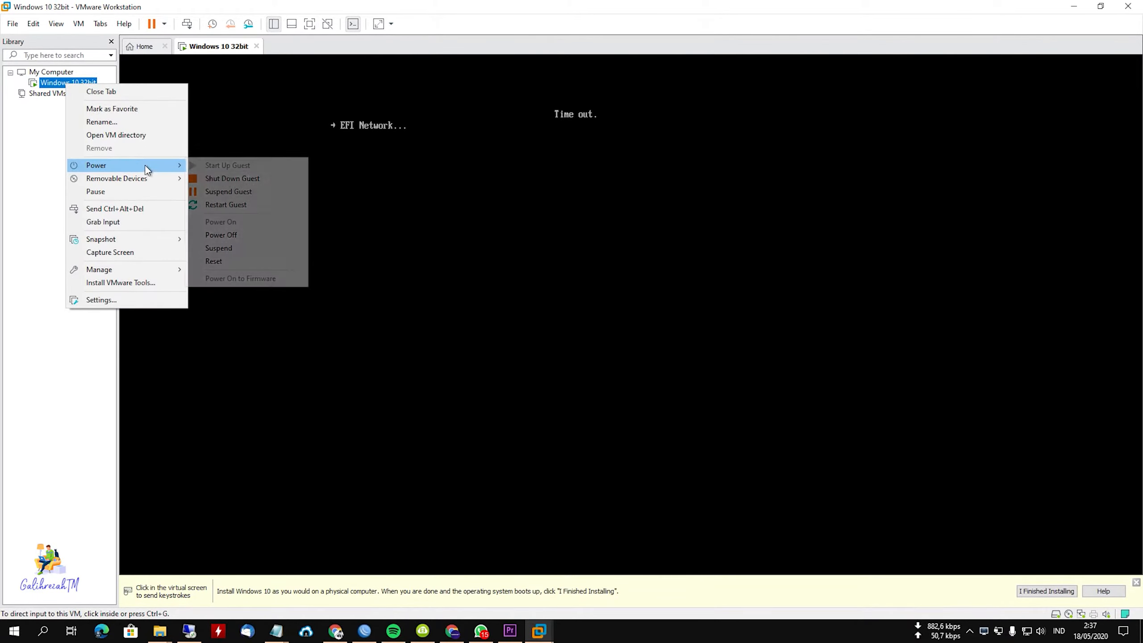
{"action": "left_click", "coordinate": [223, 259]}
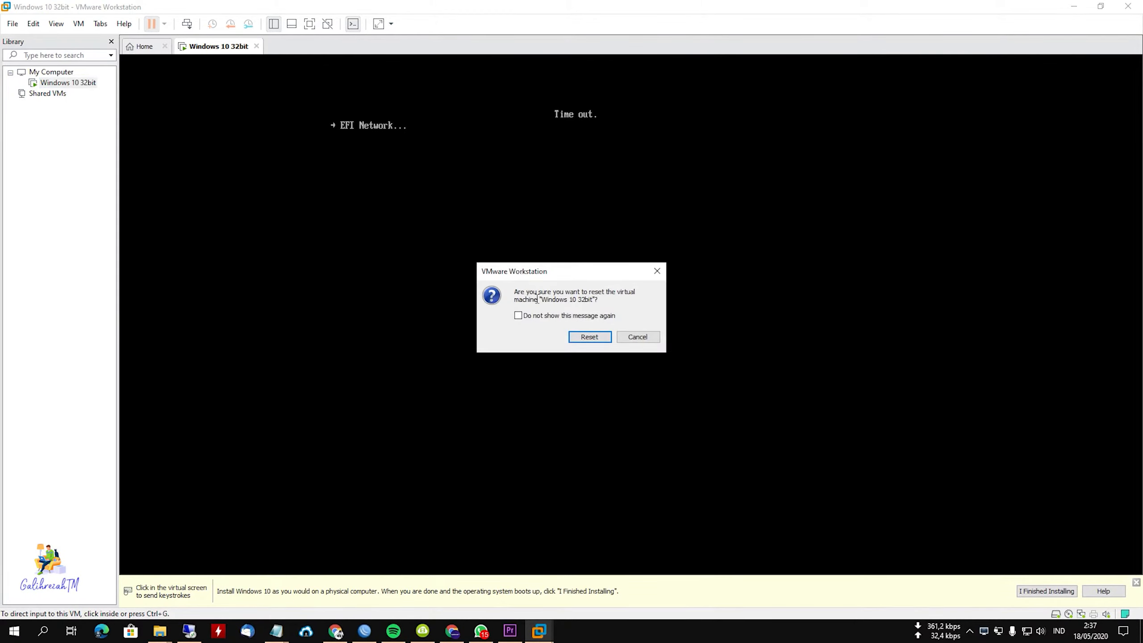
{"action": "left_click", "coordinate": [599, 335]}
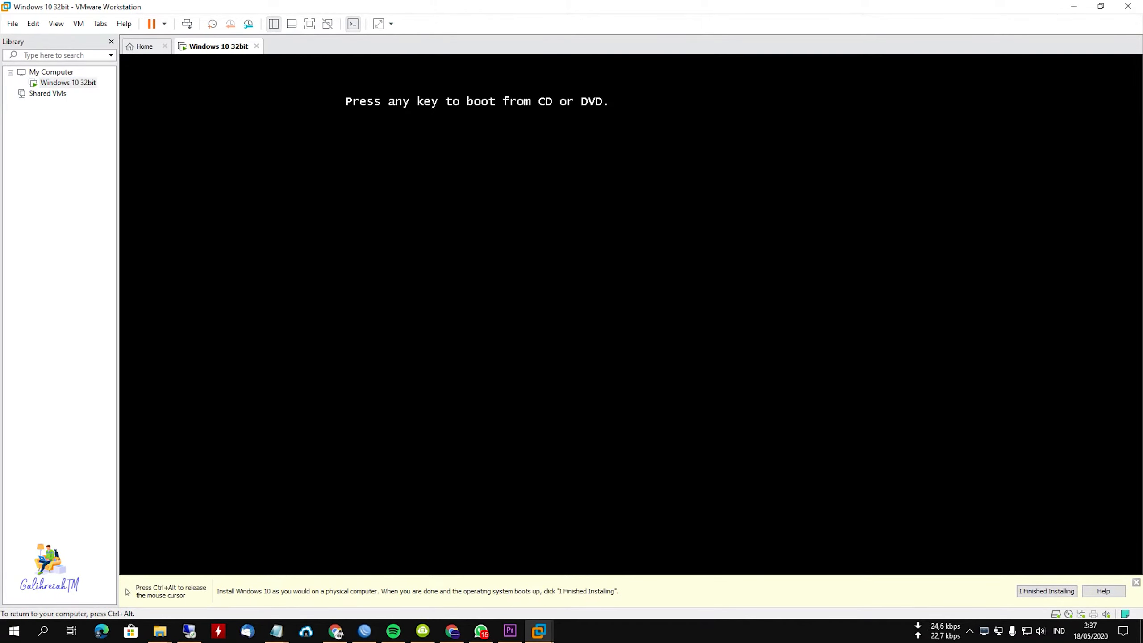
{"action": "key", "text": "Return"}
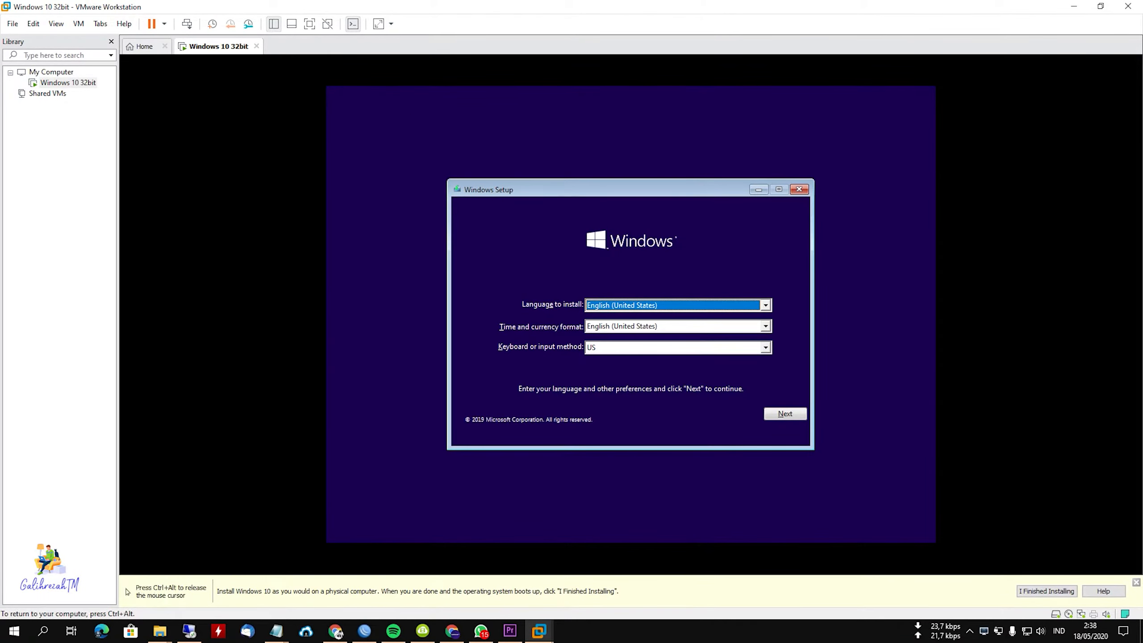
Start the Windows installation with English (United States) and the US keyboard, and accept the license terms.
{"action": "left_click", "coordinate": [791, 411]}
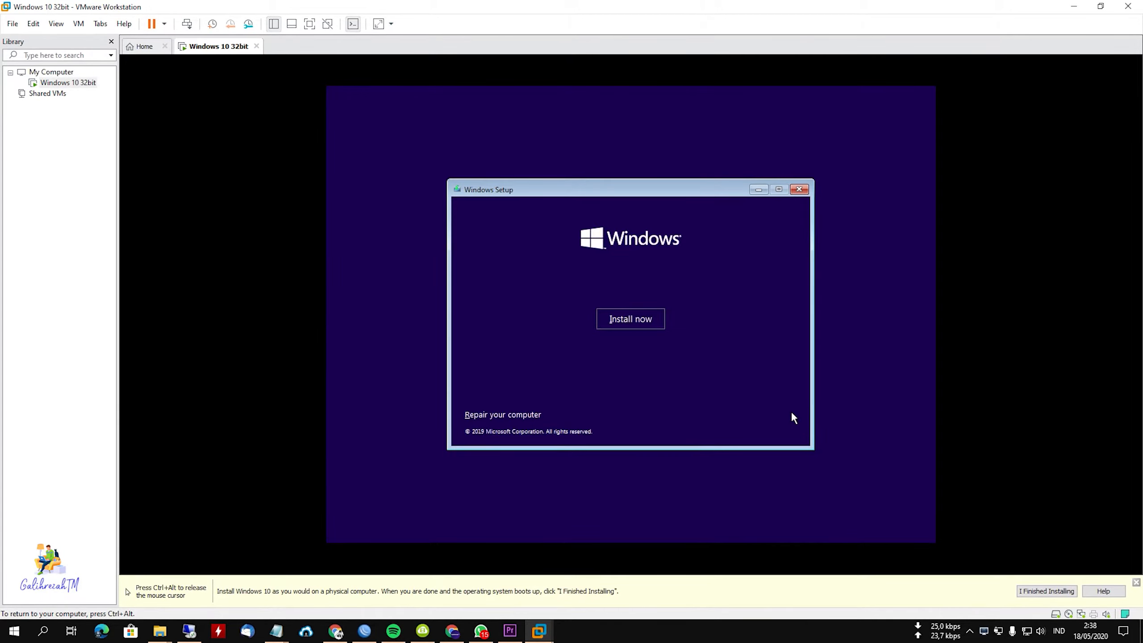
{"action": "left_click", "coordinate": [641, 324]}
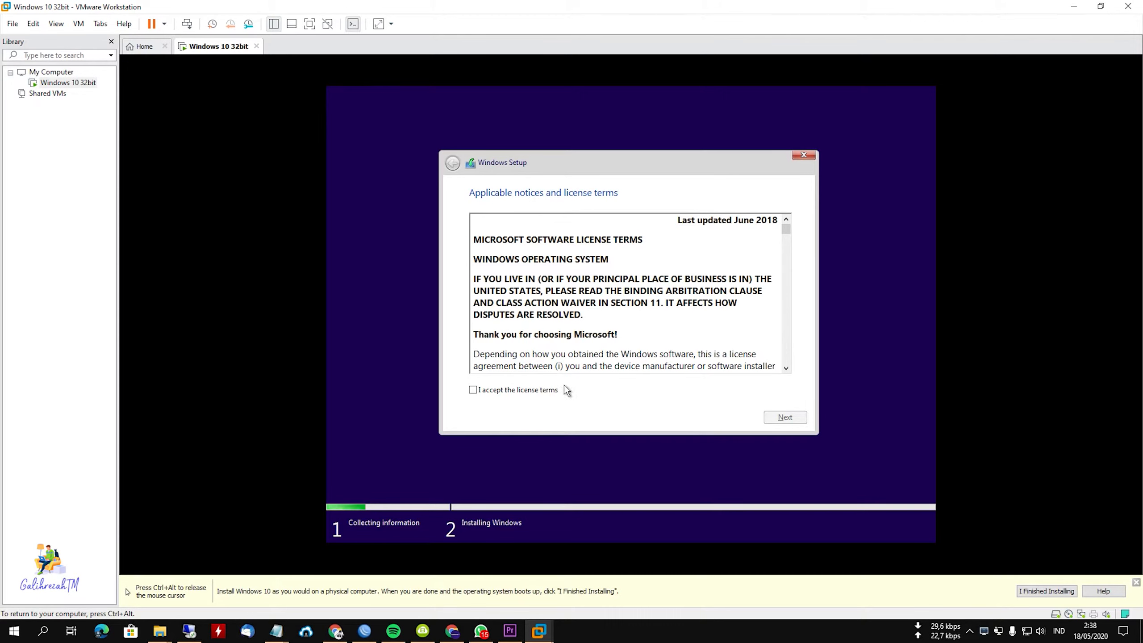
{"action": "left_click", "coordinate": [531, 389]}
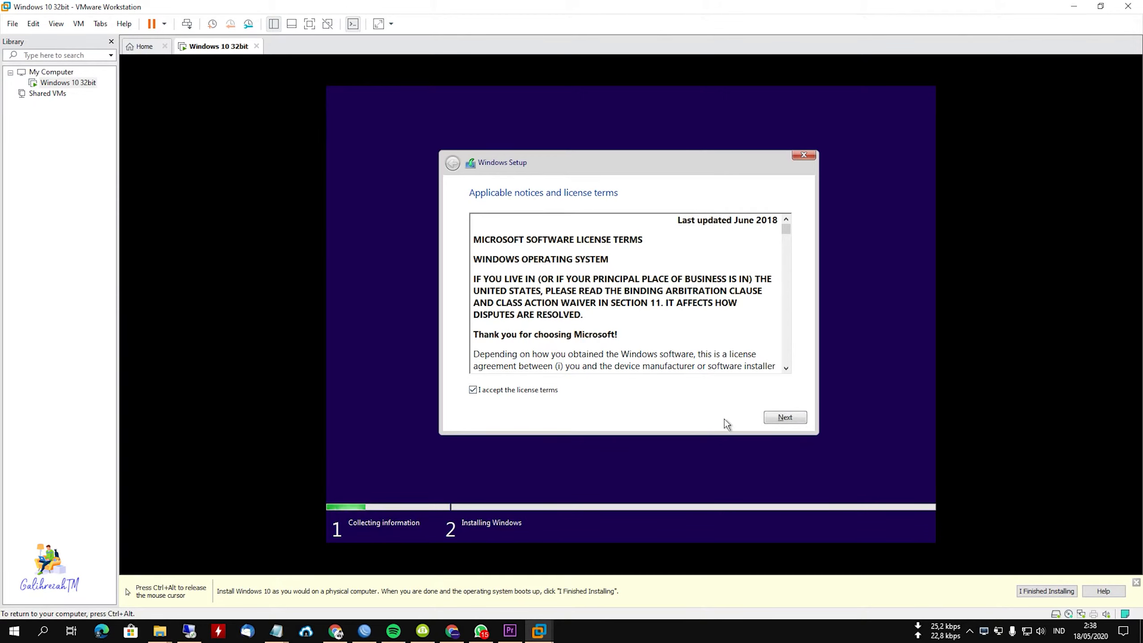
Proceed with a custom installation and create a new 12288 MB partition from the unallocated space on Drive 0.
{"action": "left_click", "coordinate": [770, 420]}
{"action": "left_click", "coordinate": [625, 304]}
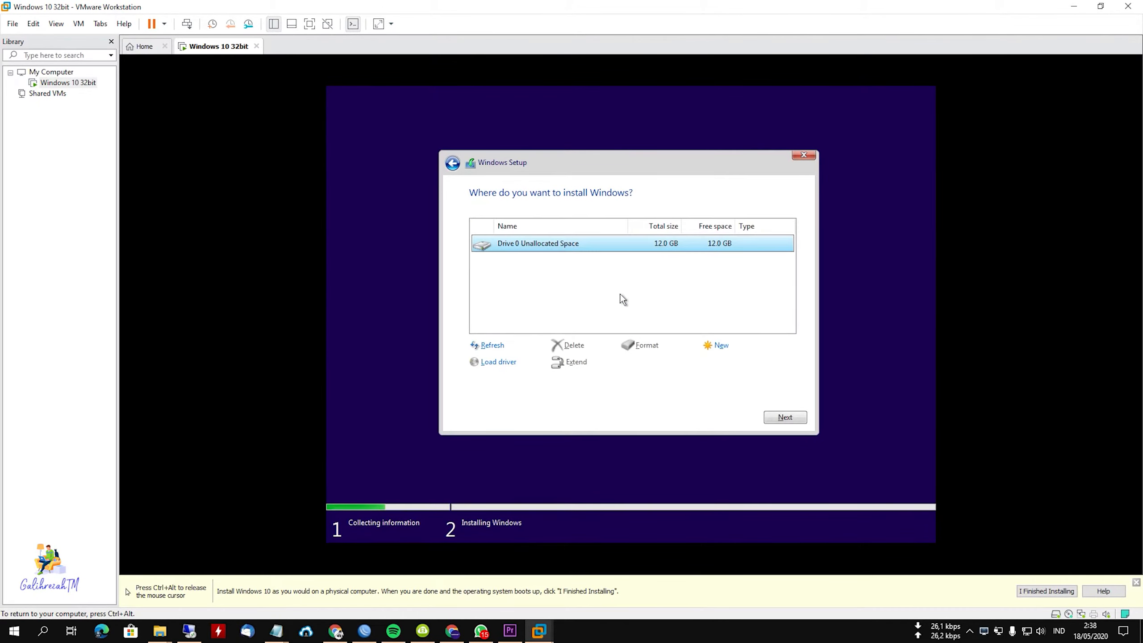
{"action": "left_click", "coordinate": [732, 347]}
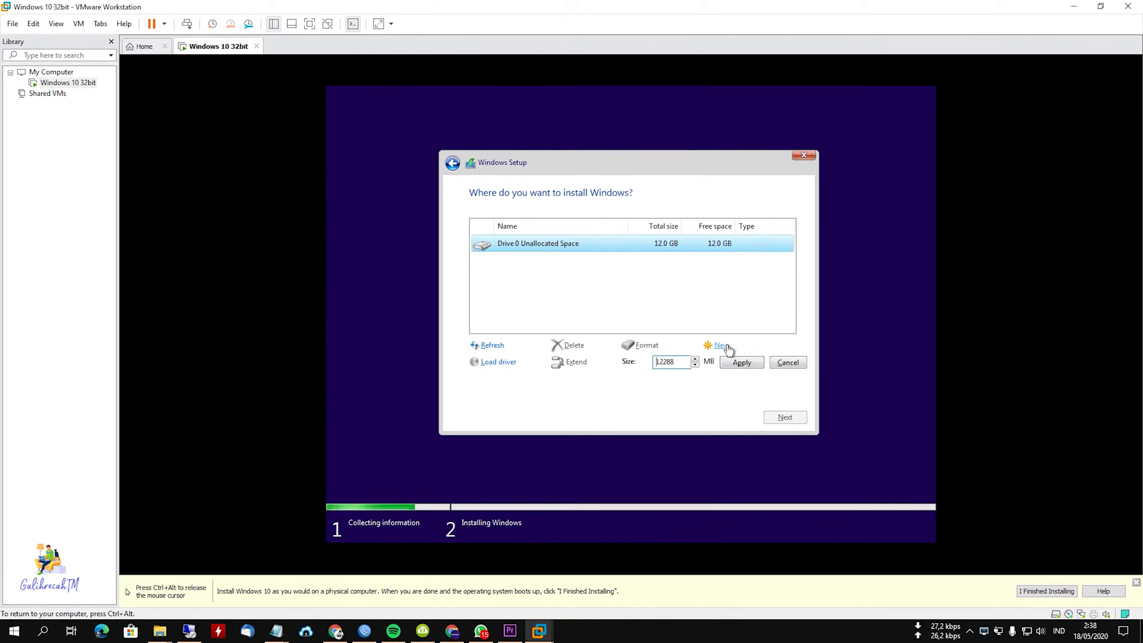
{"action": "left_click", "coordinate": [730, 364]}
{"action": "left_click", "coordinate": [709, 363]}
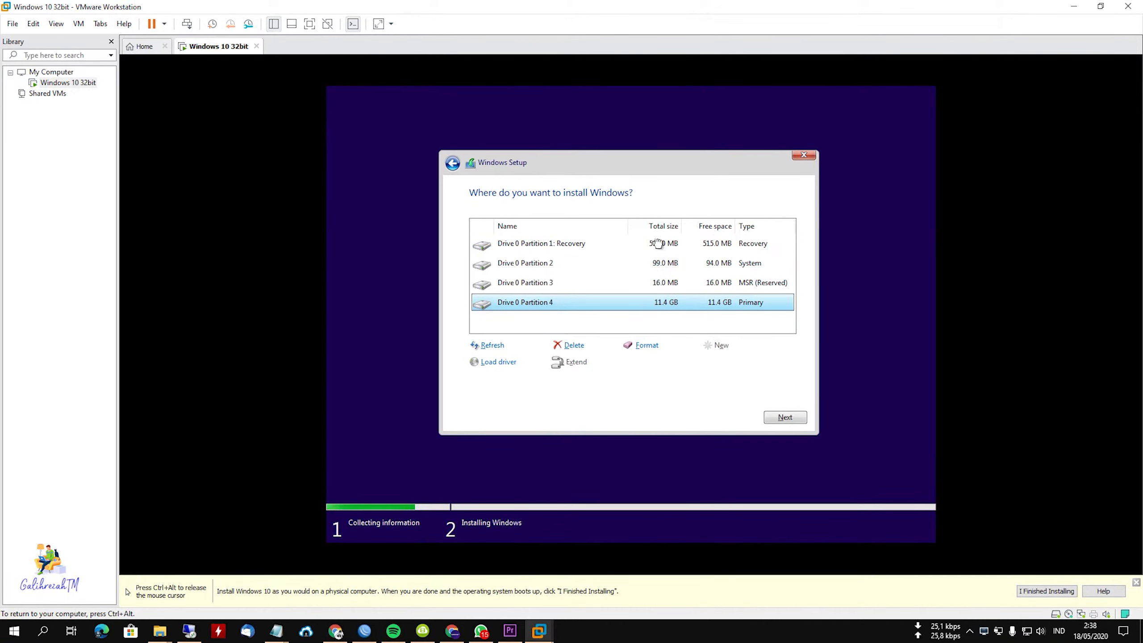
Install Windows on the primary partition, Drive 0 Partition 4, and restart immediately once the setup asks for it.
{"action": "left_click", "coordinate": [648, 290]}
{"action": "left_click", "coordinate": [624, 300]}
{"action": "left_click", "coordinate": [599, 247]}
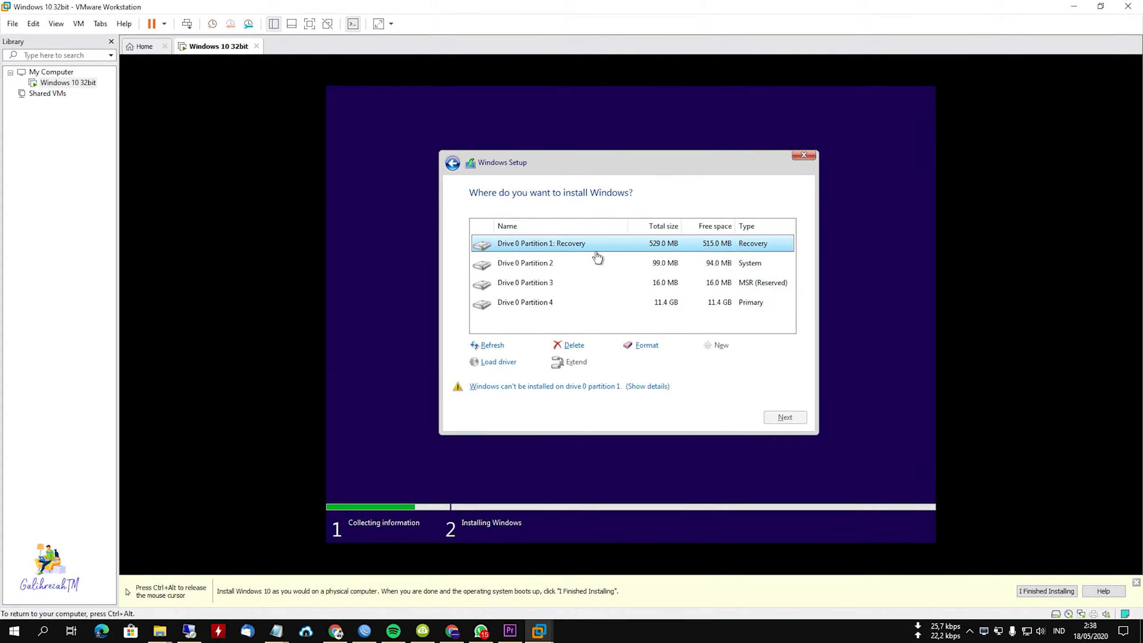
{"action": "left_click", "coordinate": [605, 302]}
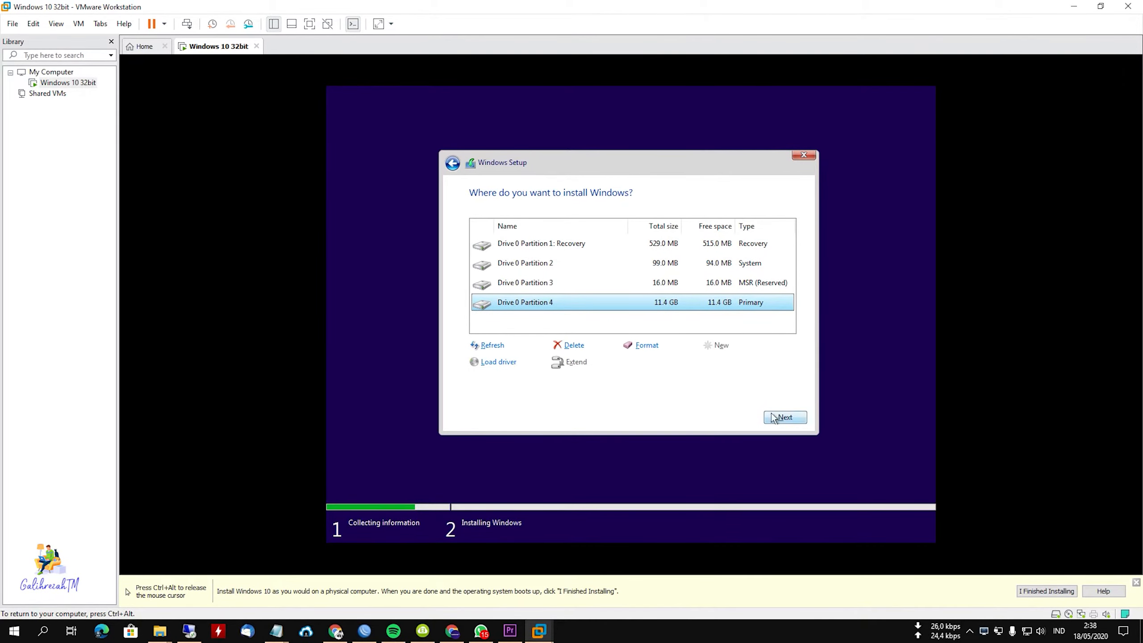
{"action": "left_click", "coordinate": [787, 418]}
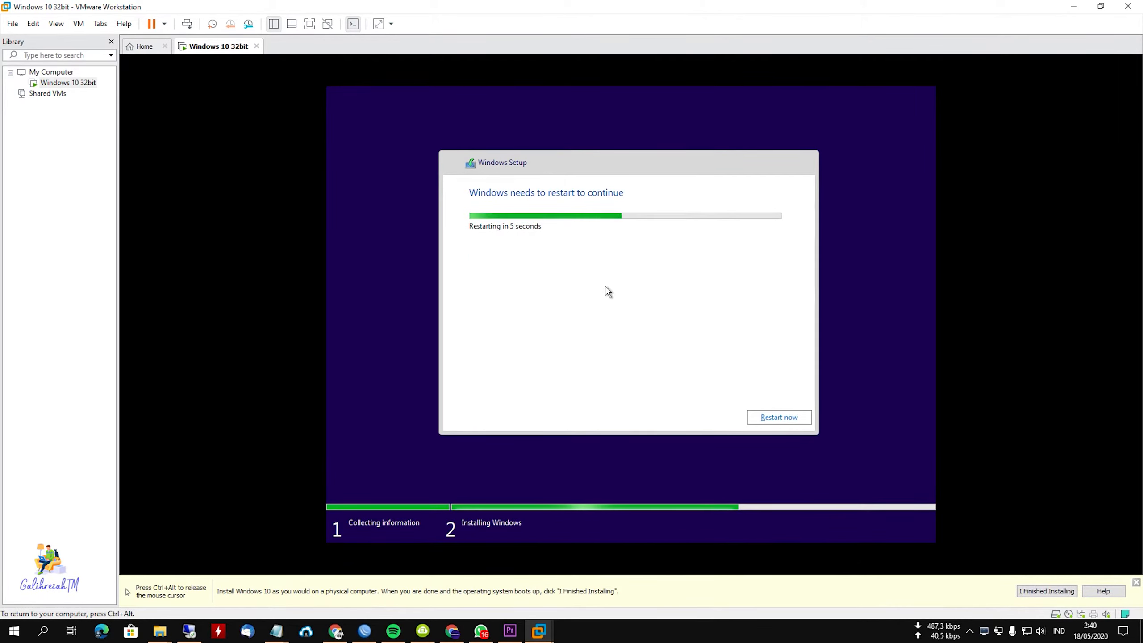
{"action": "left_click", "coordinate": [776, 420]}
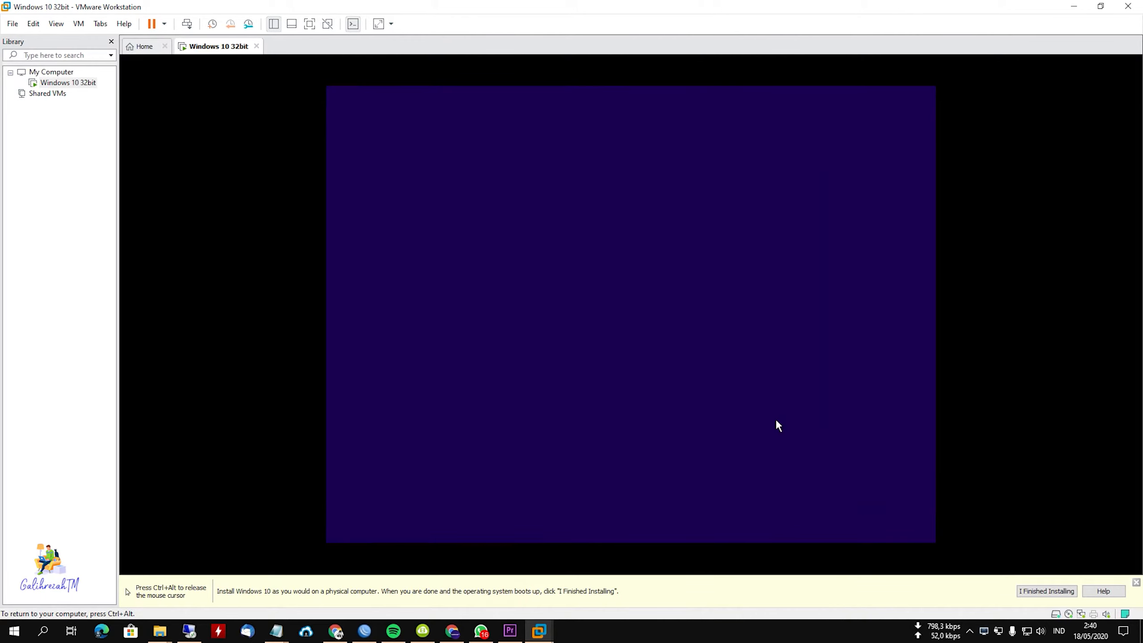
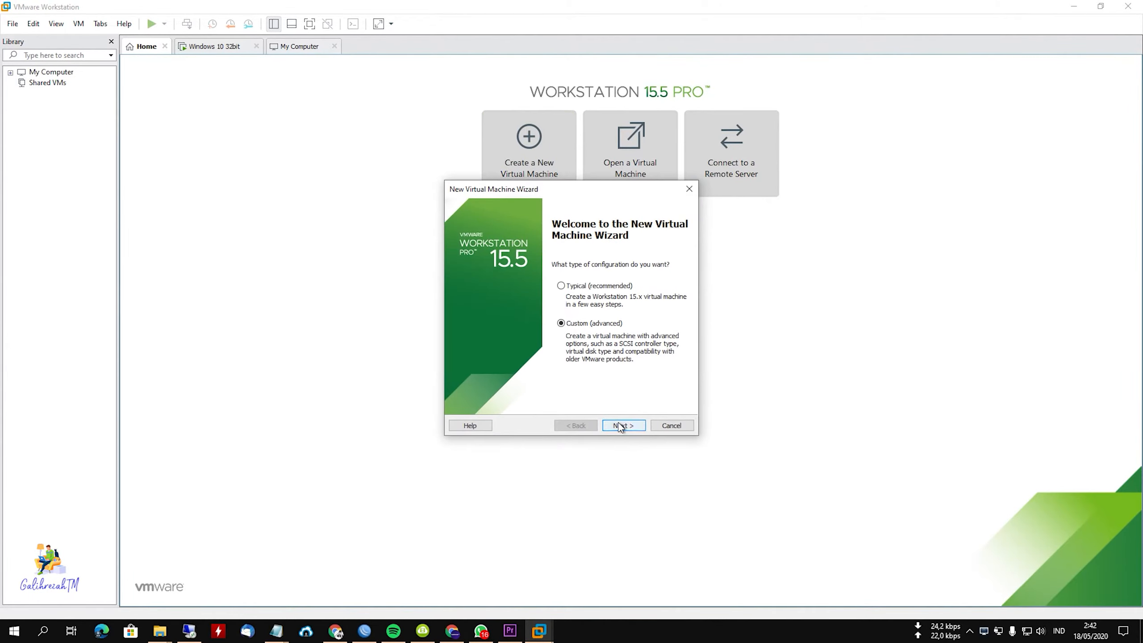
Begin a custom (advanced) virtual machine configuration, choosing to install the operating system later.
{"action": "left_click", "coordinate": [622, 425]}
{"action": "left_click", "coordinate": [628, 425]}
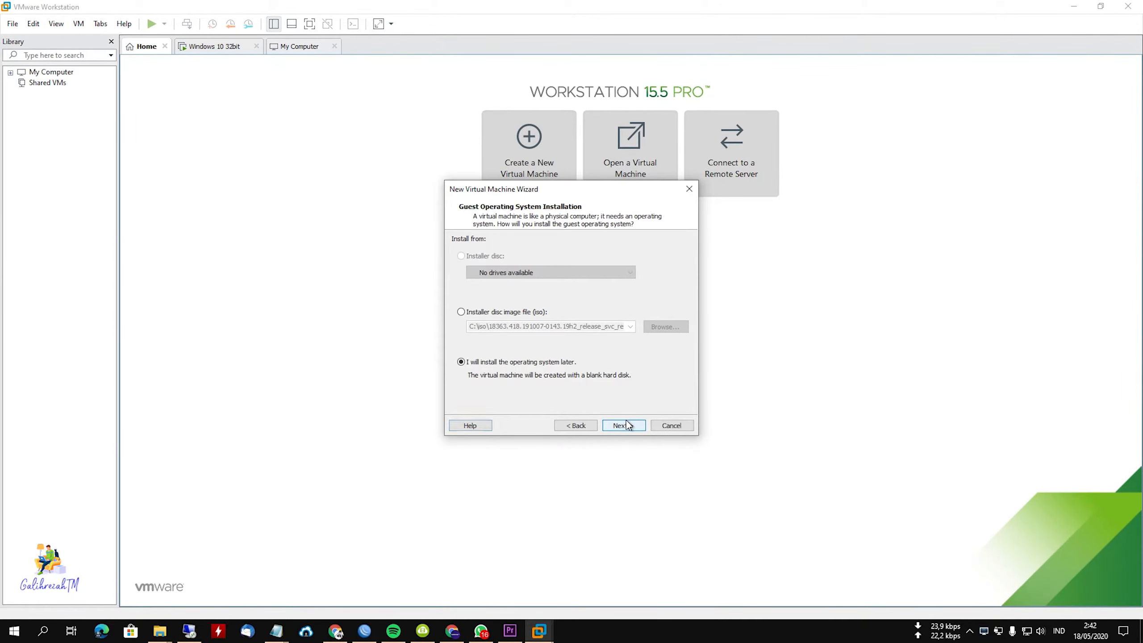
{"action": "left_click", "coordinate": [625, 425]}
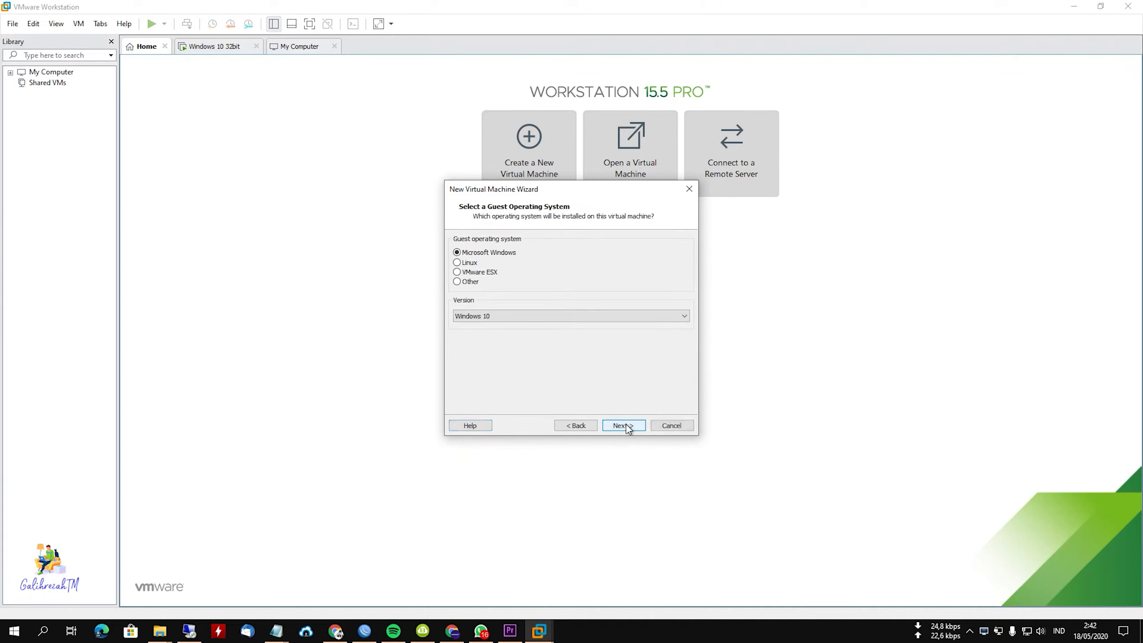
Choose Linux as the guest operating system with the version Red Hat Enterprise Linux 7 64-bit.
{"action": "left_click", "coordinate": [462, 262]}
{"action": "left_click", "coordinate": [551, 316]}
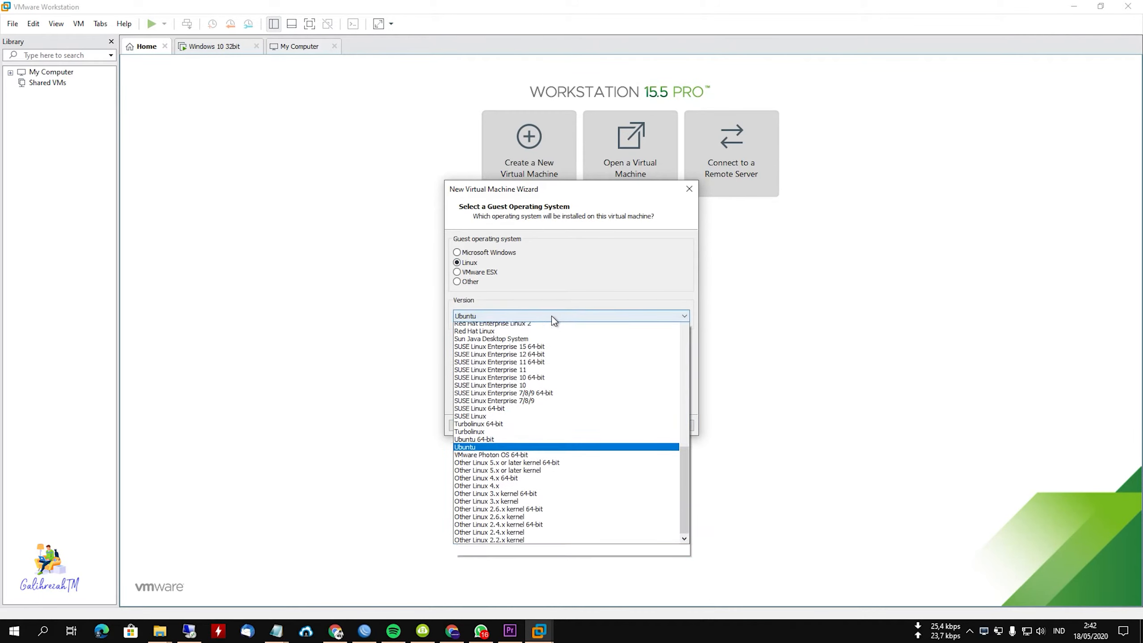
{"action": "scroll", "coordinate": [527, 419], "scroll_direction": "up", "scroll_amount": 4}
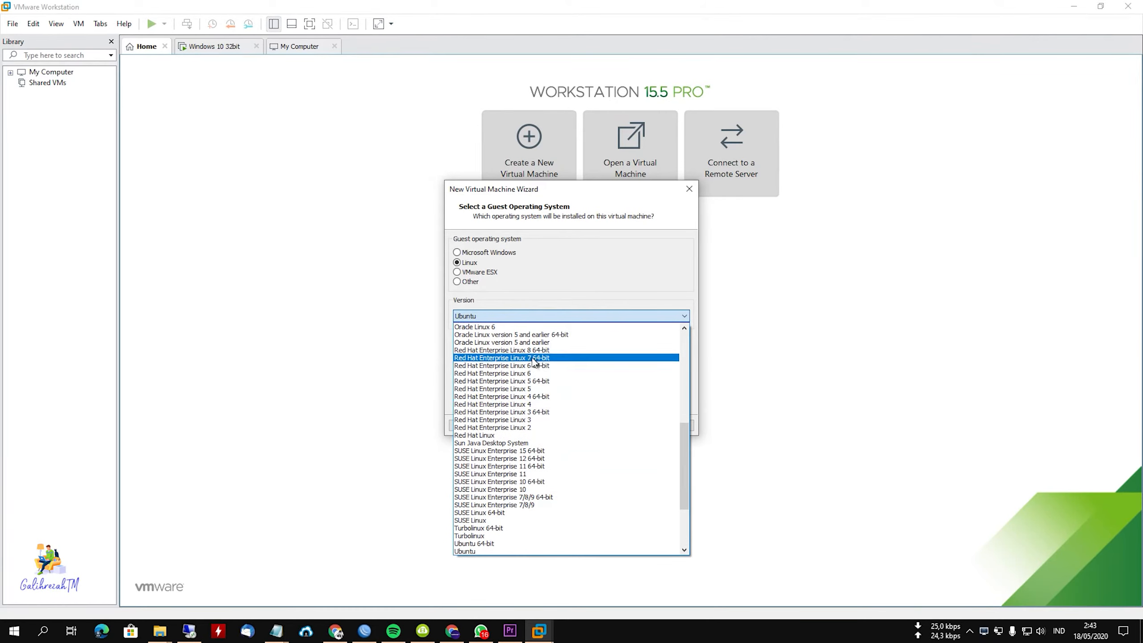
{"action": "left_click", "coordinate": [547, 358]}
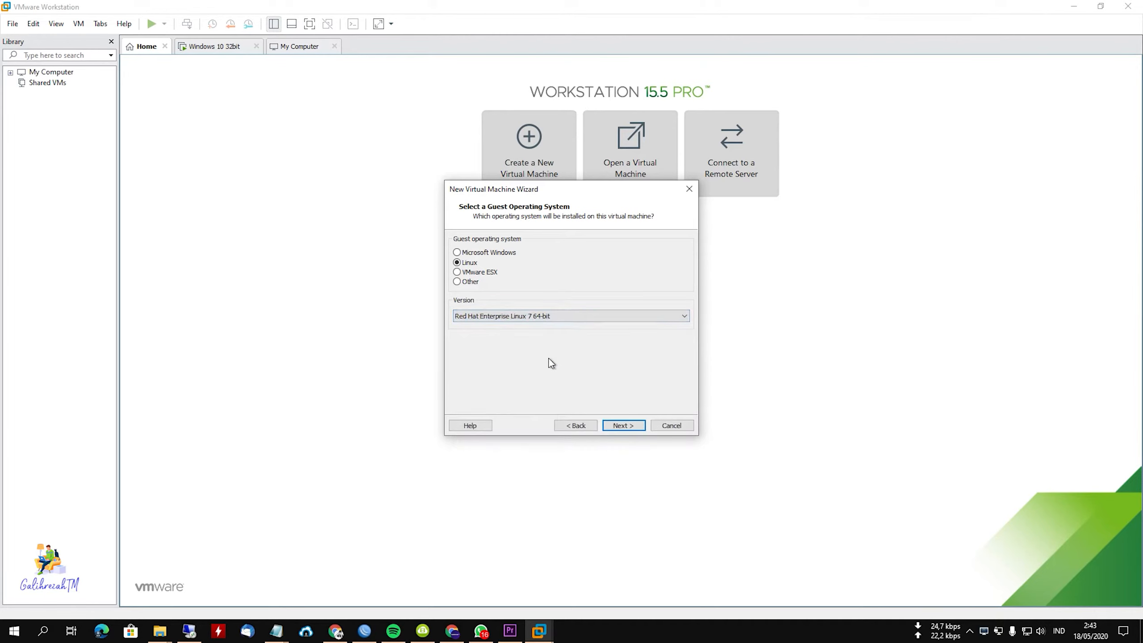
{"action": "left_click", "coordinate": [624, 426]}
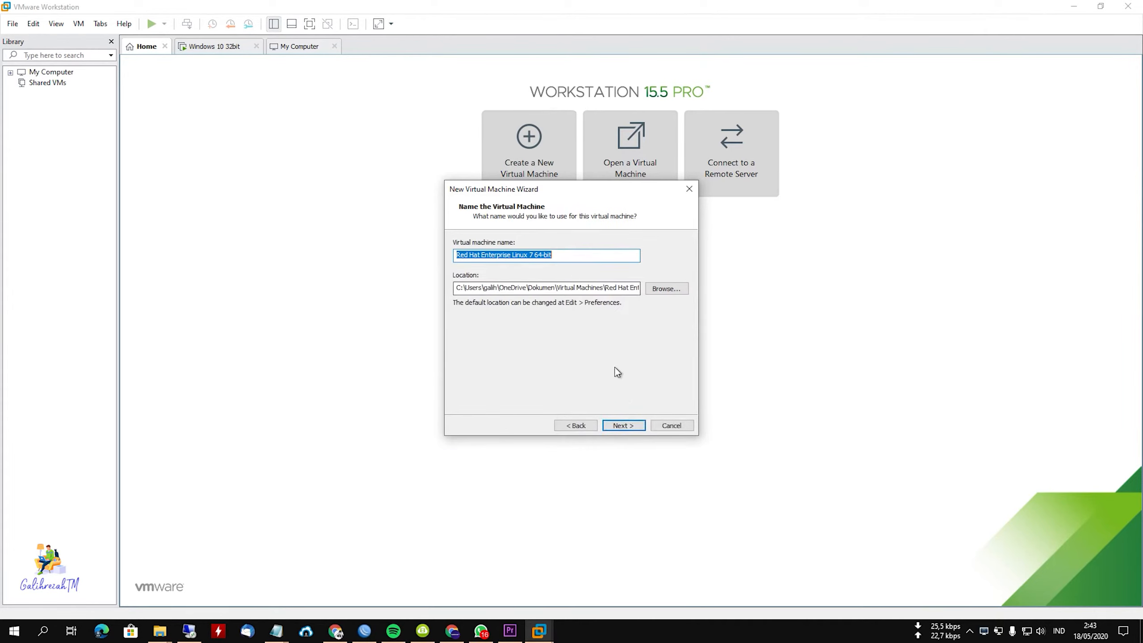
Select the virtualisasi folder on Local Disk (C:) as the virtual machine location and decline to continue with the shared location.
{"action": "left_click", "coordinate": [628, 426]}
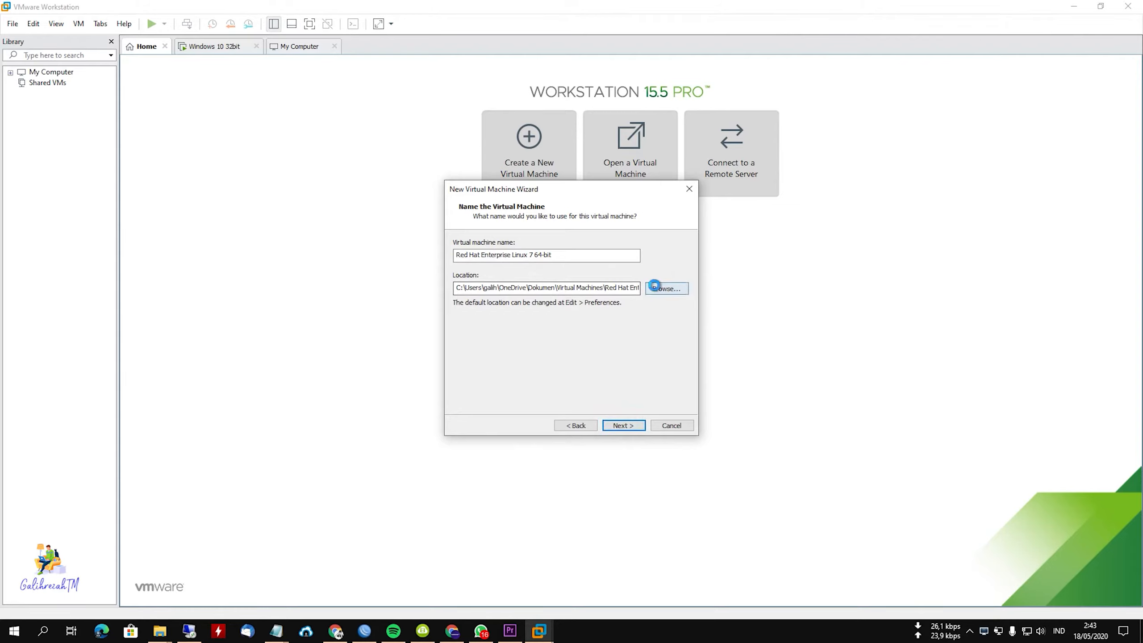
{"action": "left_click", "coordinate": [666, 288]}
{"action": "scroll", "coordinate": [558, 358], "scroll_direction": "down", "scroll_amount": 2}
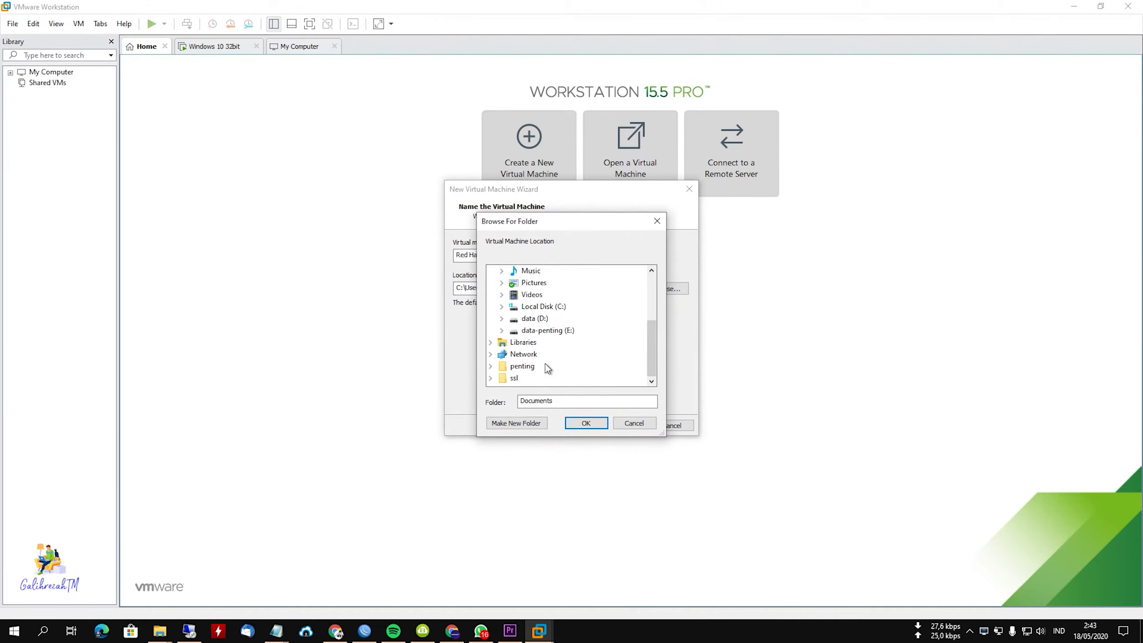
{"action": "left_click", "coordinate": [544, 307]}
{"action": "scroll", "coordinate": [555, 355], "scroll_direction": "down", "scroll_amount": 2}
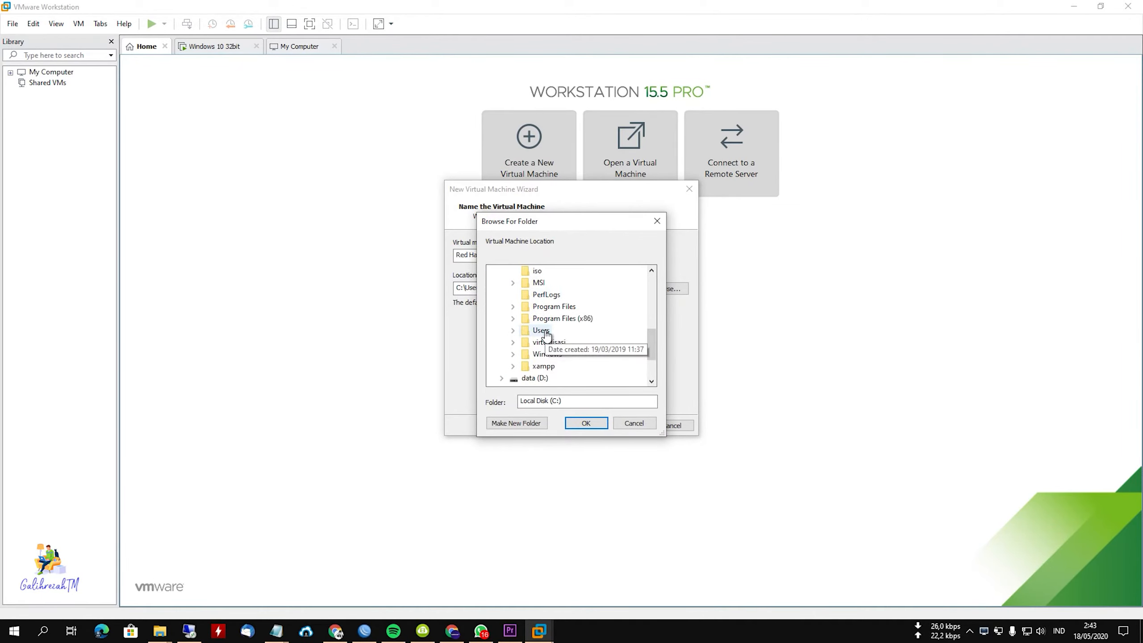
{"action": "double_click", "coordinate": [556, 354]}
{"action": "left_click", "coordinate": [587, 423]}
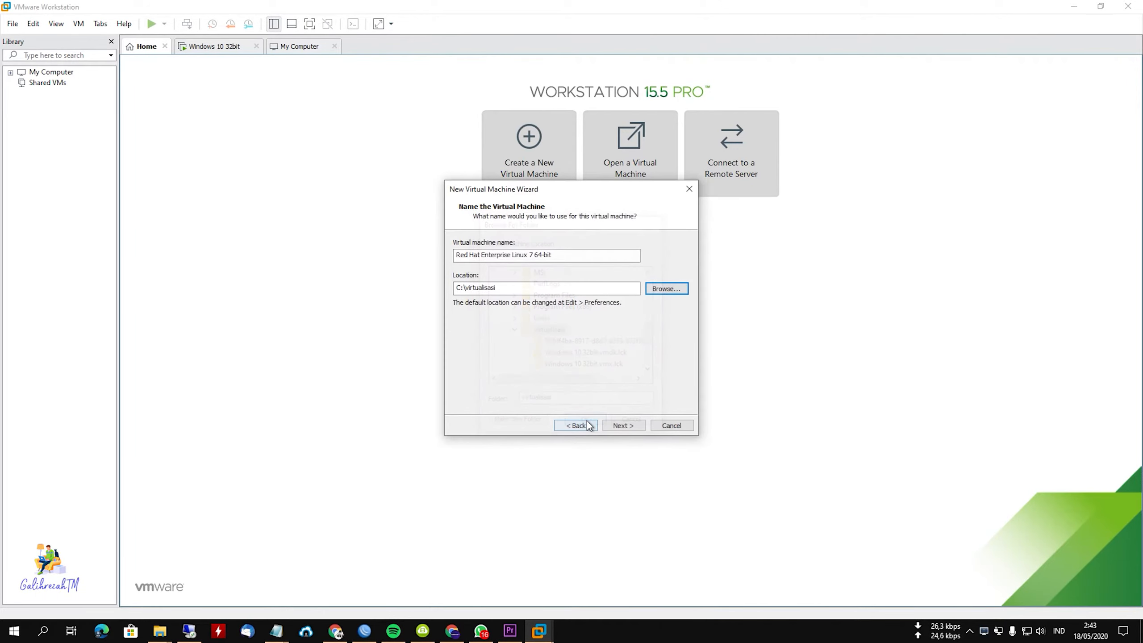
{"action": "left_click", "coordinate": [624, 427]}
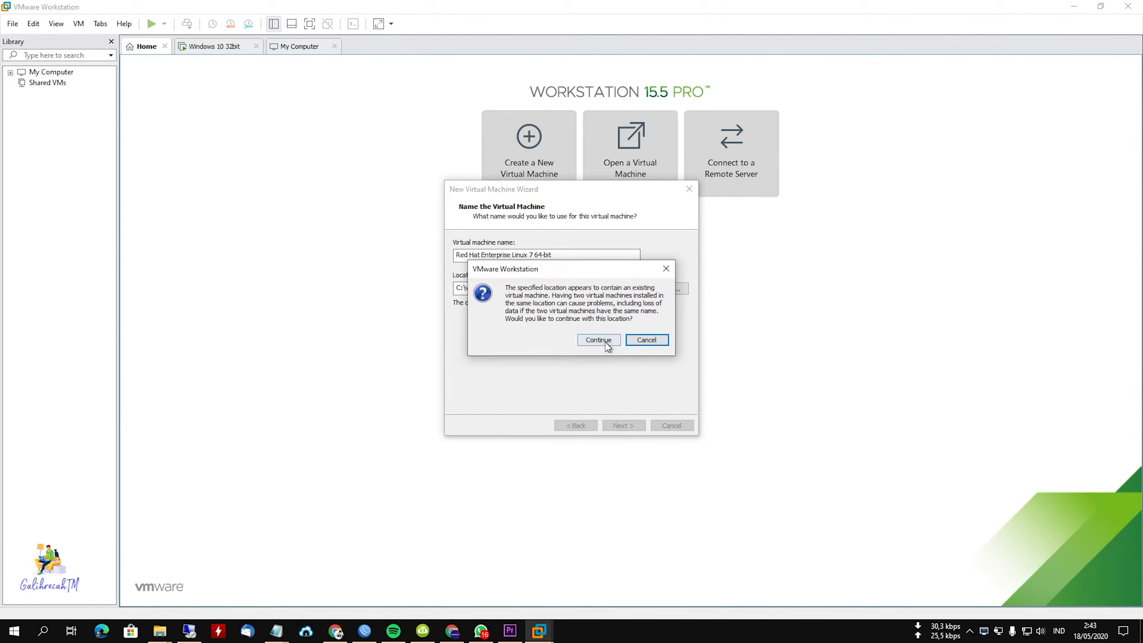
{"action": "left_click", "coordinate": [646, 340]}
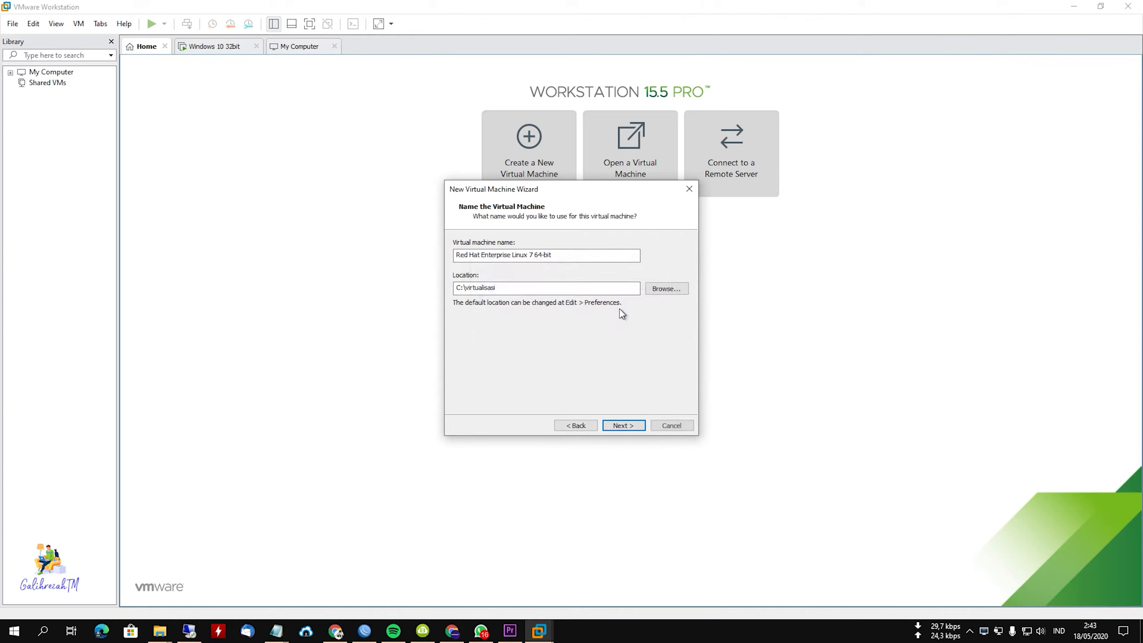
Create a folder named centos inside C:\virtualisasi and use it as the virtual machine's location.
{"action": "left_click", "coordinate": [657, 292]}
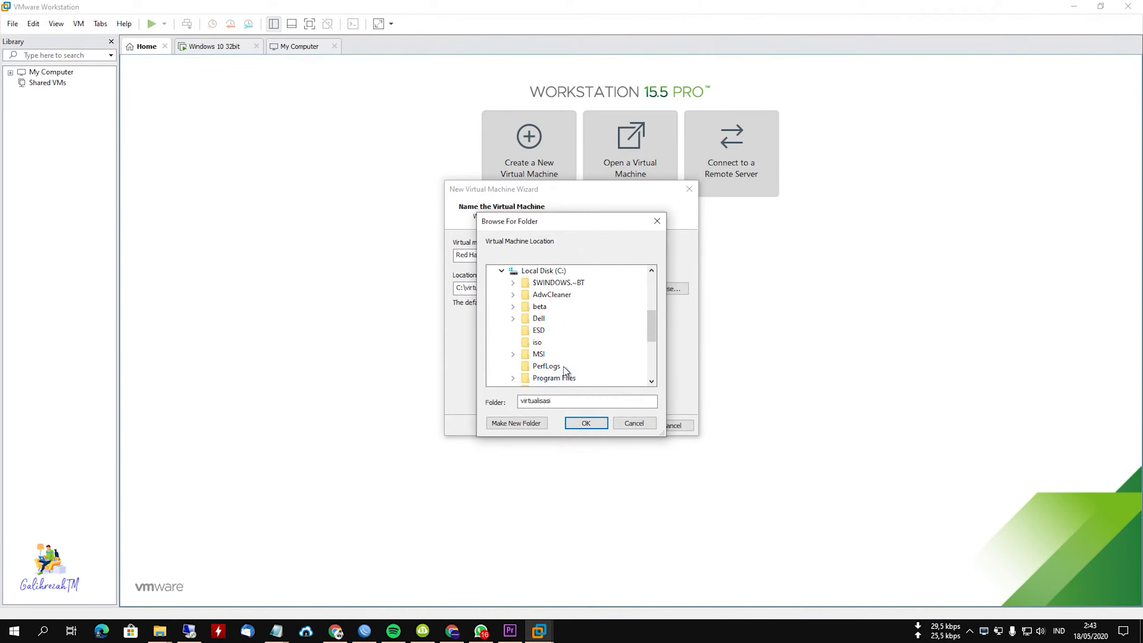
{"action": "left_click", "coordinate": [532, 424]}
{"action": "type", "text": "cet"}
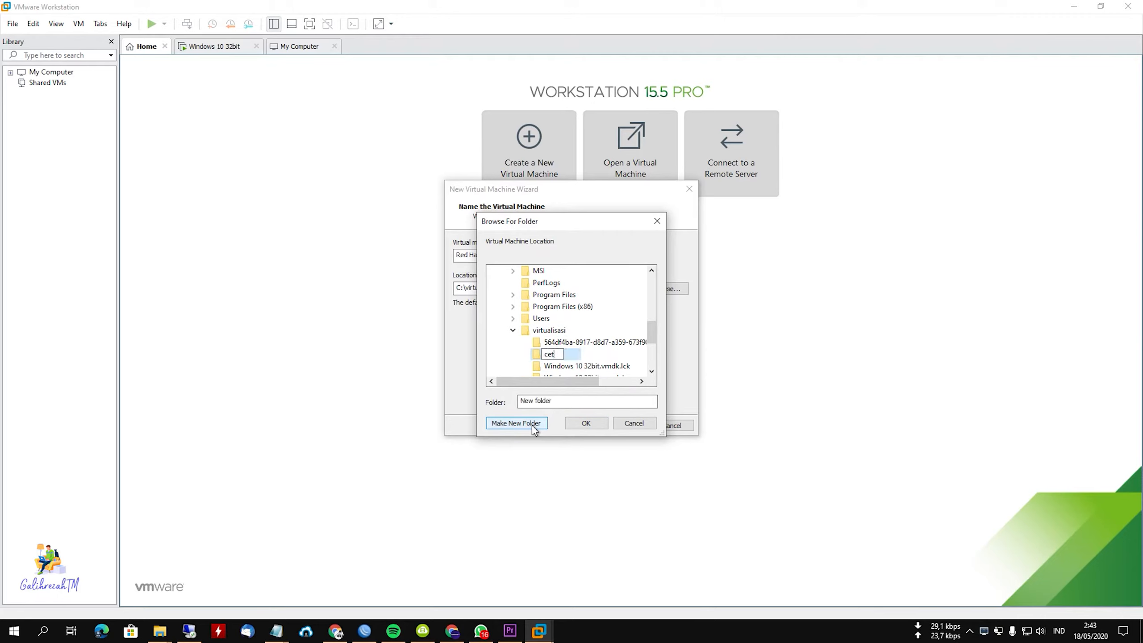
{"action": "key", "text": "BackSpace"}
{"action": "type", "text": "ntos"}
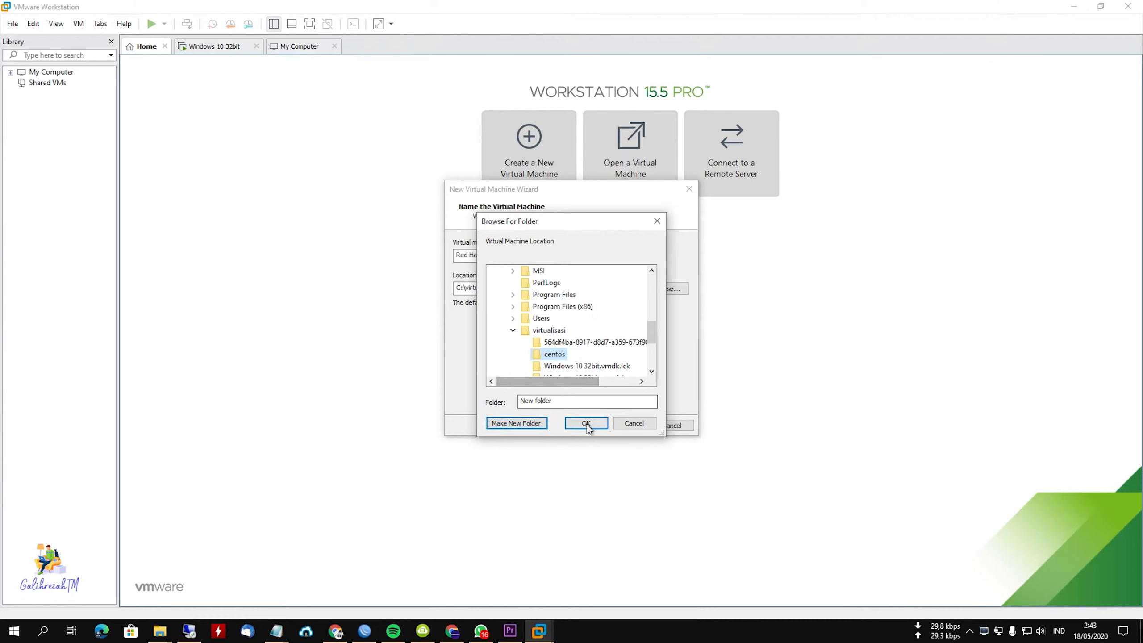
{"action": "left_click", "coordinate": [586, 423]}
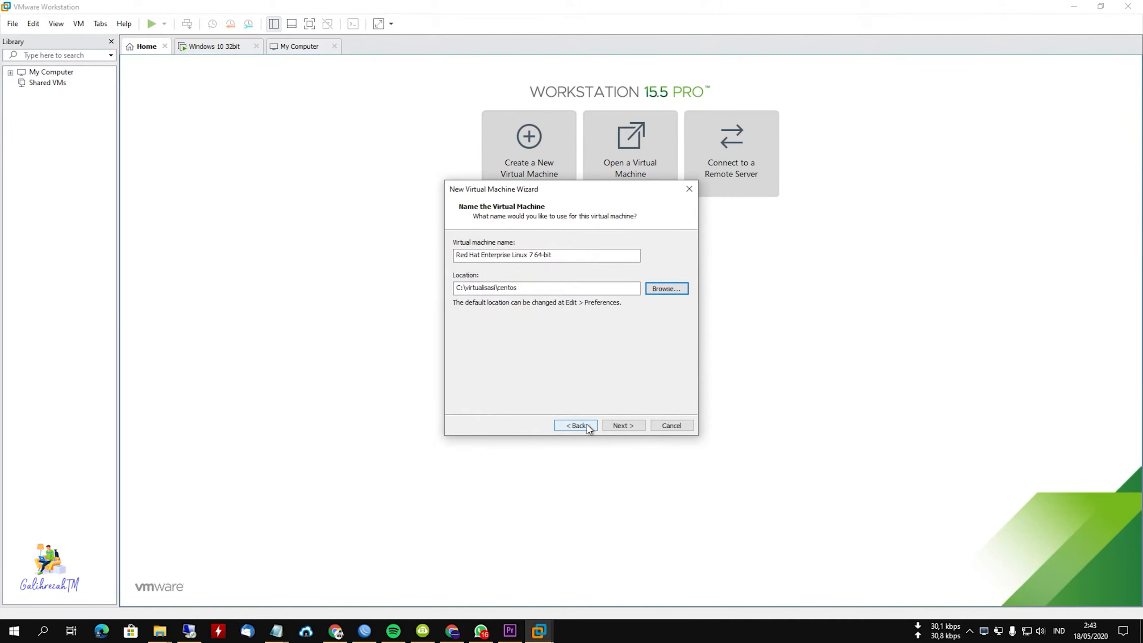
{"action": "left_click", "coordinate": [623, 425]}
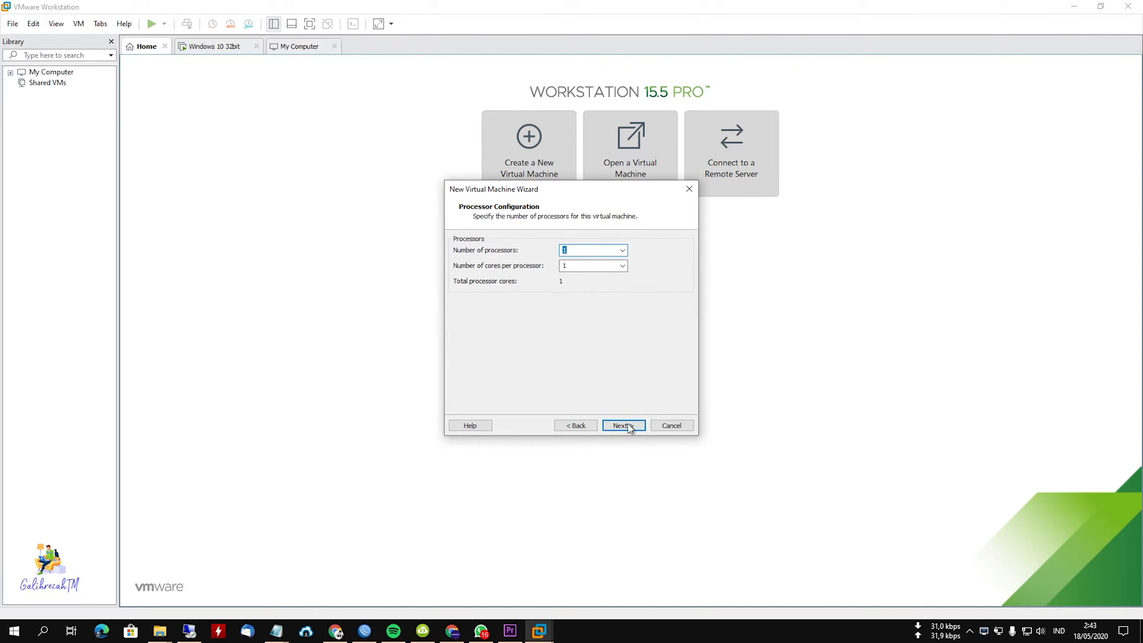
Set the virtual machine's memory to 1024 MB, keeping one single-core processor and the NAT network type.
{"action": "left_click", "coordinate": [628, 426]}
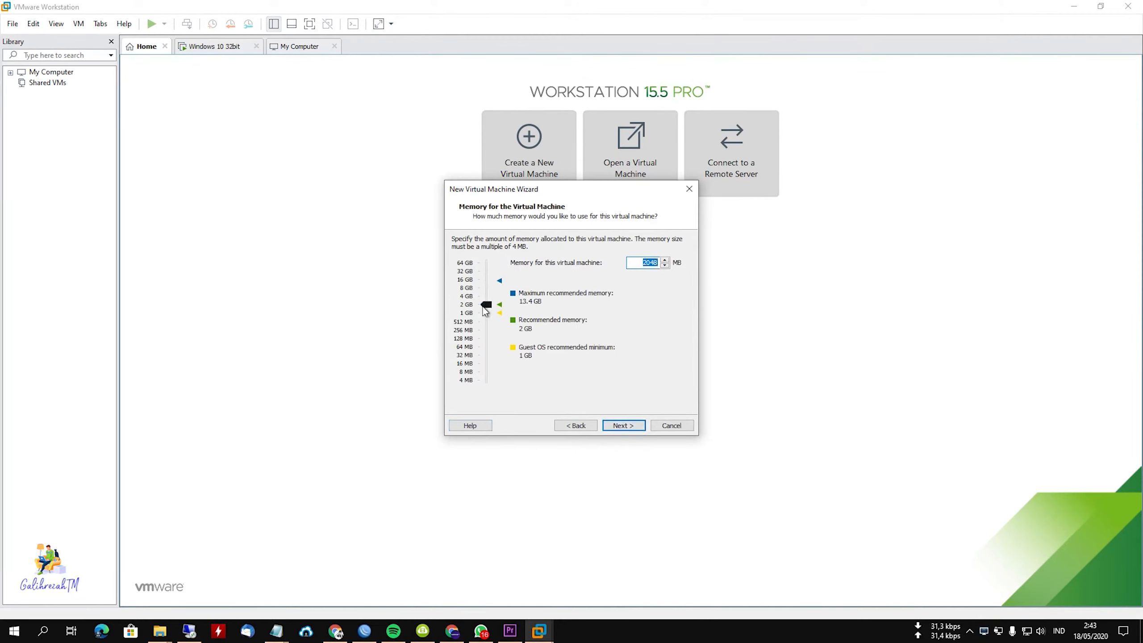
{"action": "left_click_drag", "start_coordinate": [484, 307], "coordinate": [486, 313]}
{"action": "left_click", "coordinate": [622, 426]}
{"action": "left_click", "coordinate": [621, 426]}
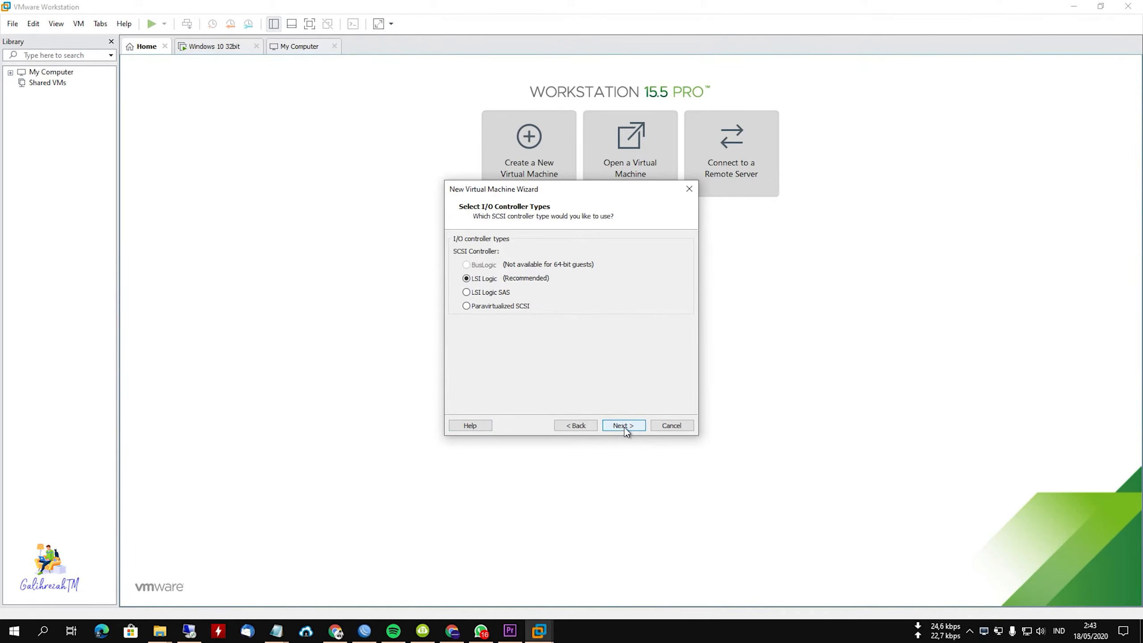
Keep the LSI Logic controller and choose to create a new virtual disk of type SATA.
{"action": "left_click", "coordinate": [624, 425]}
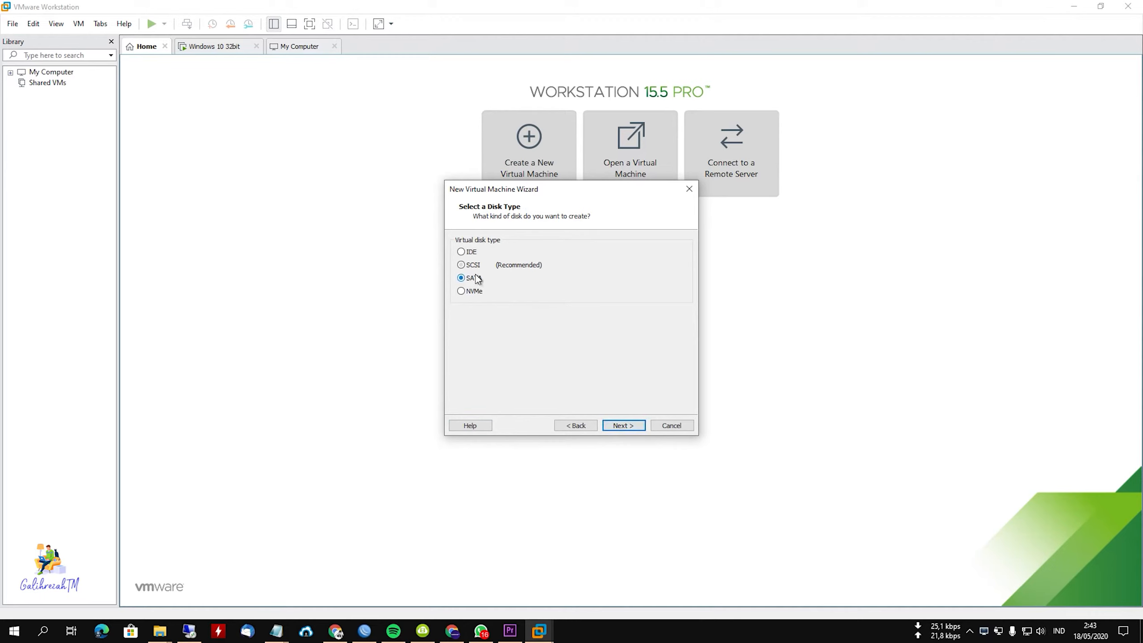
{"action": "left_click", "coordinate": [624, 426]}
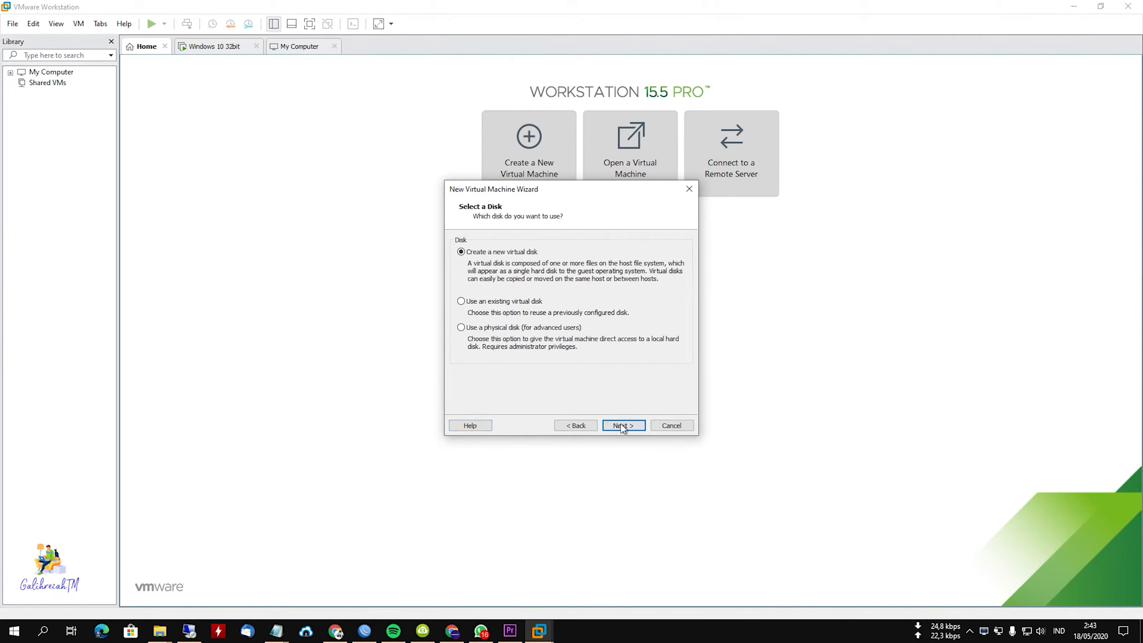
{"action": "left_click", "coordinate": [623, 426]}
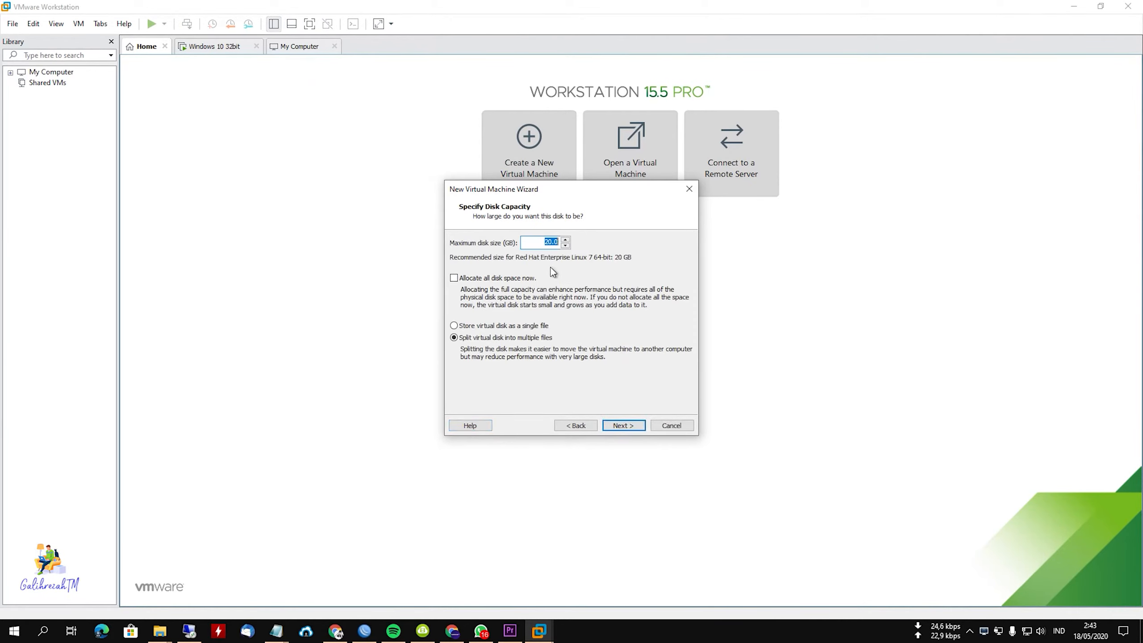
Specify a 10 GB disk with all space allocated now and stored as a single file, and finish creating the virtual machine.
{"action": "type", "text": "10"}
{"action": "left_click", "coordinate": [501, 278]}
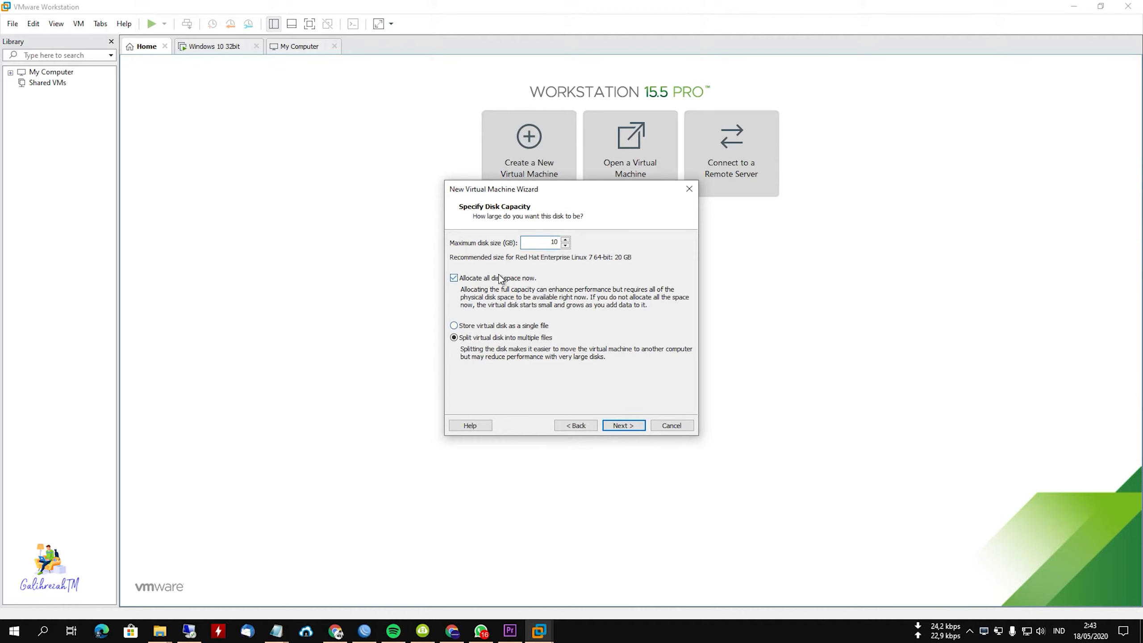
{"action": "left_click", "coordinate": [497, 325]}
{"action": "left_click", "coordinate": [627, 425]}
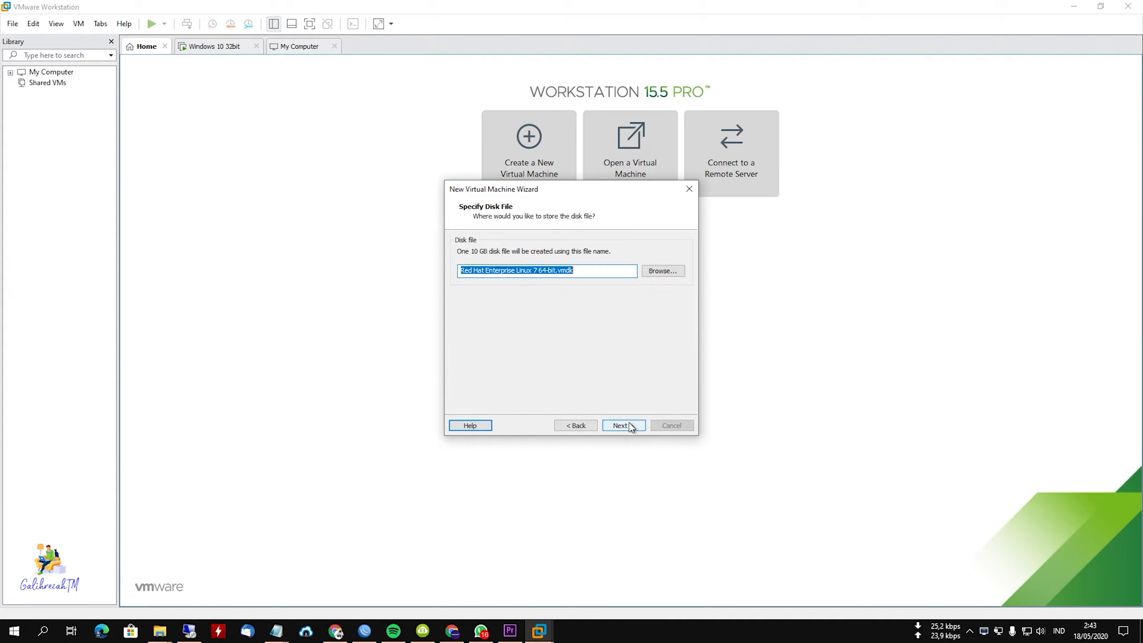
{"action": "left_click", "coordinate": [629, 425]}
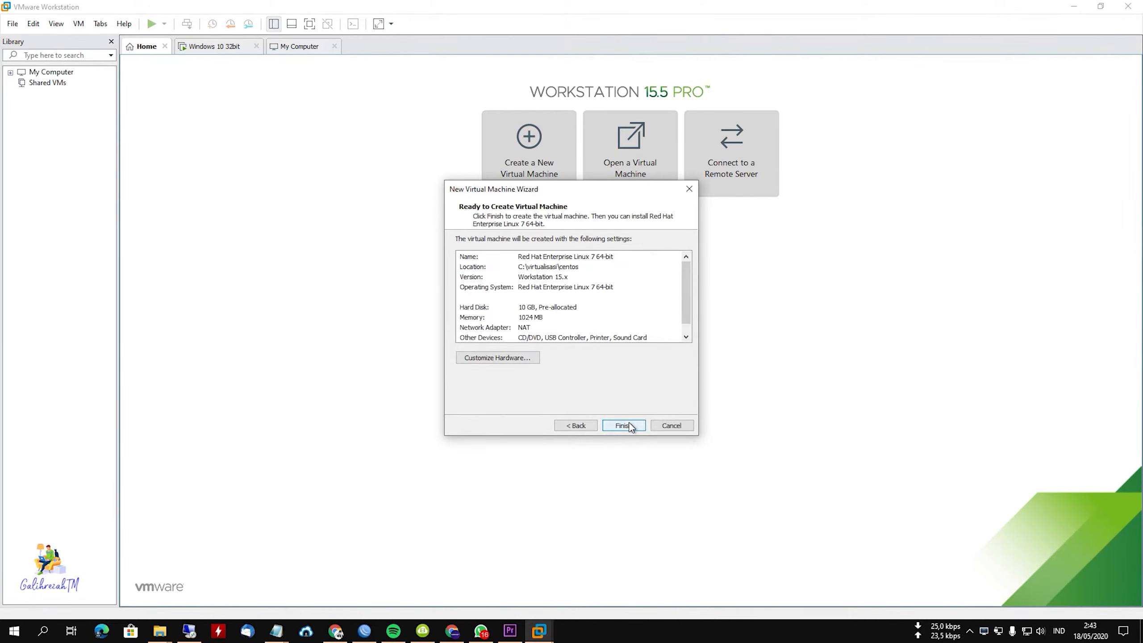
{"action": "left_click", "coordinate": [630, 426]}
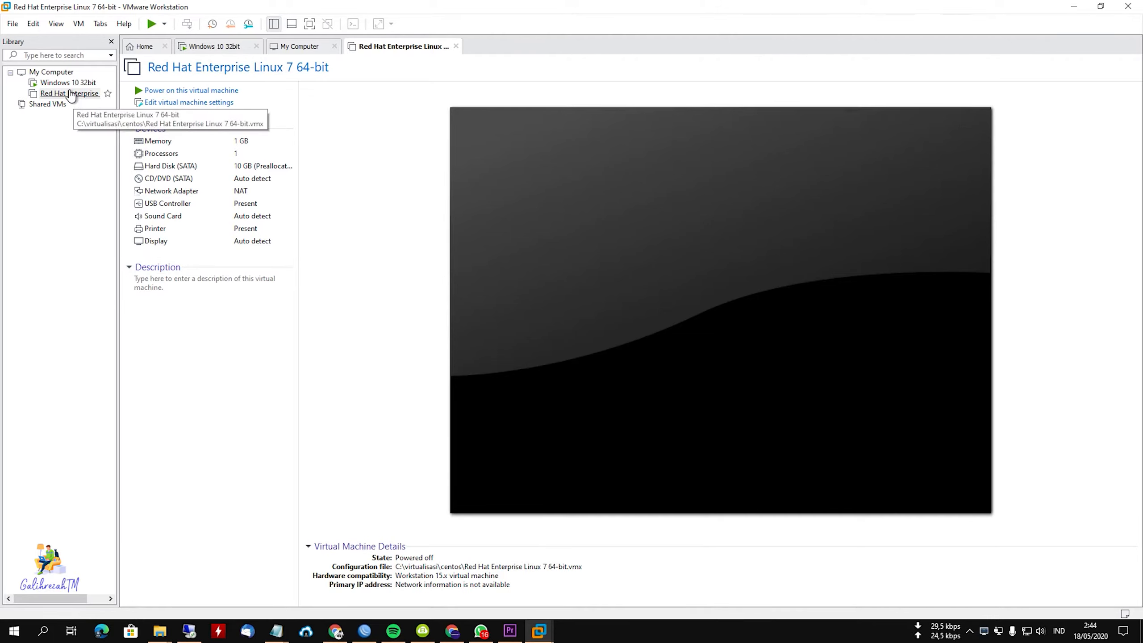
Switch the new virtual machine's CD/DVD (SATA) drive to an ISO image file and browse for the image.
{"action": "double_click", "coordinate": [175, 179]}
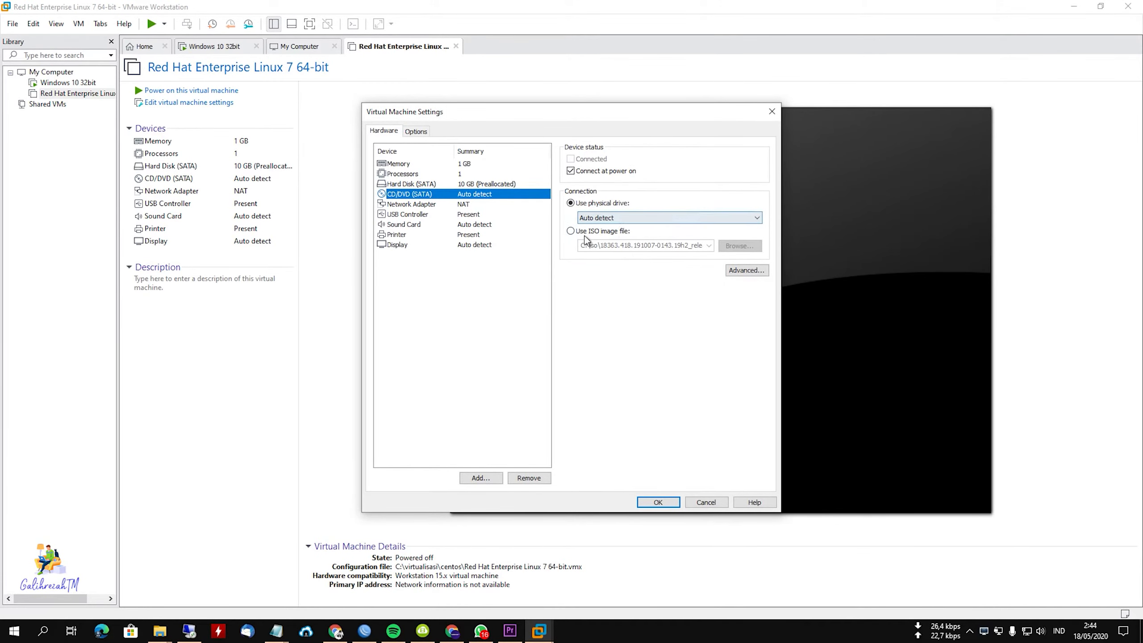
{"action": "left_click", "coordinate": [584, 234]}
{"action": "left_click", "coordinate": [729, 247]}
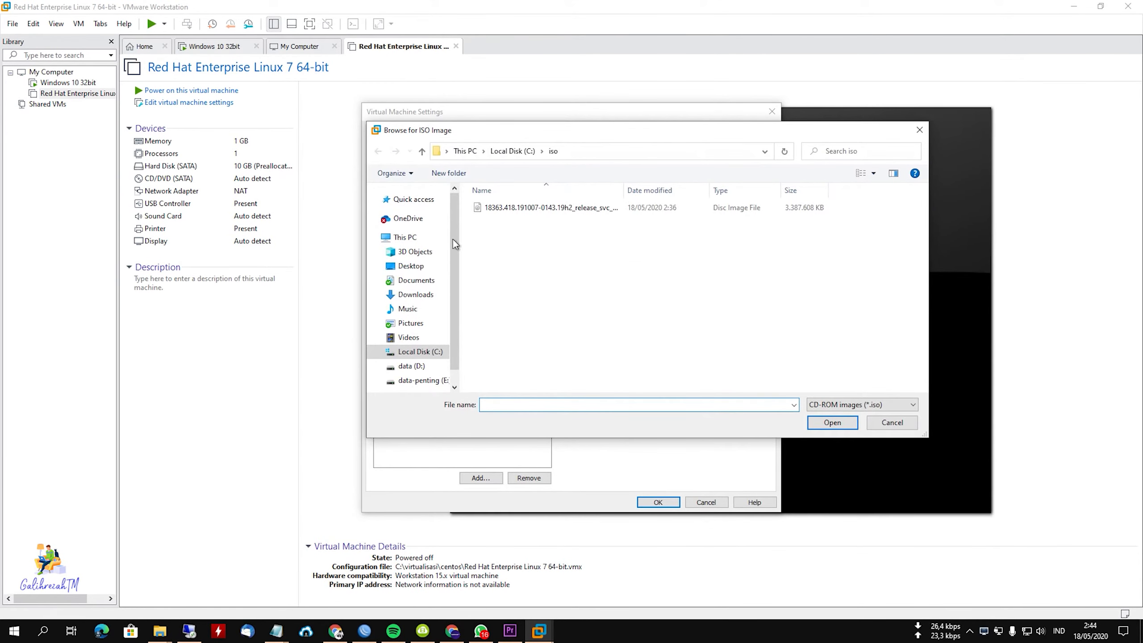
Move CentOS-7-x86_64-DVD-2003.iso from Downloads into the C:\iso folder.
{"action": "left_click", "coordinate": [416, 295]}
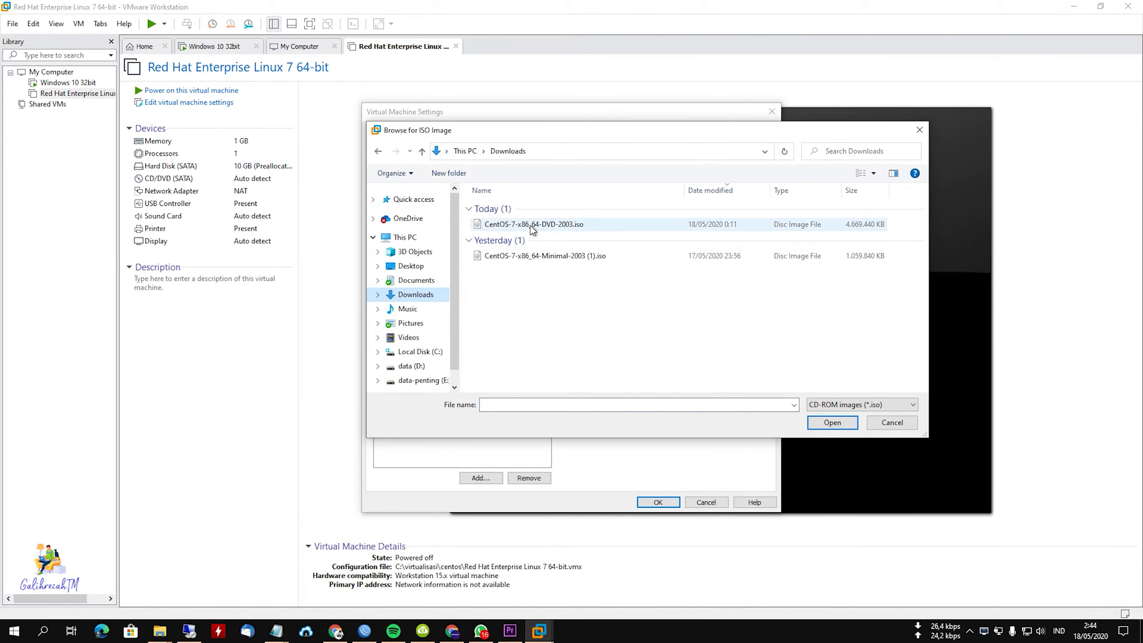
{"action": "left_click", "coordinate": [528, 224]}
{"action": "right_click", "coordinate": [528, 223]}
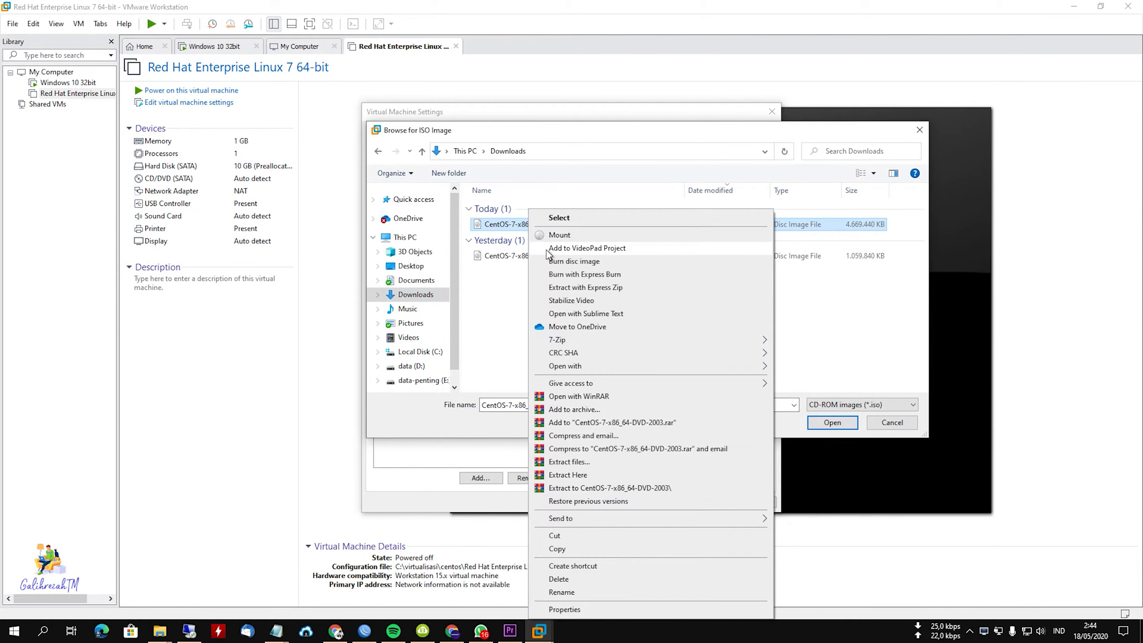
{"action": "left_click", "coordinate": [578, 537]}
{"action": "left_click", "coordinate": [378, 152]}
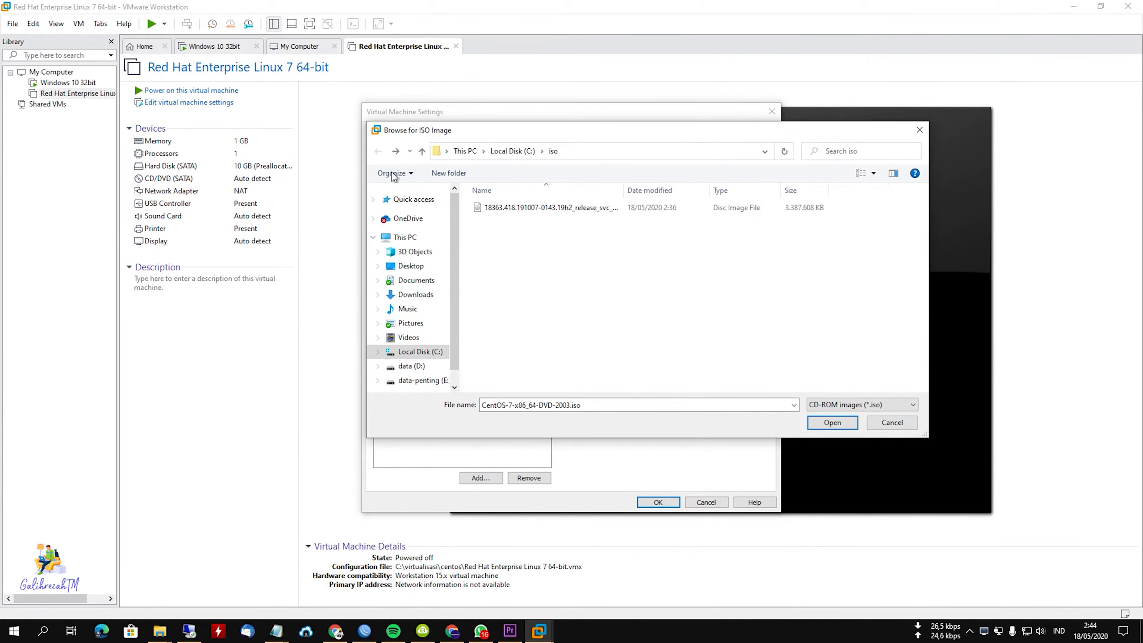
{"action": "right_click", "coordinate": [540, 251]}
{"action": "left_click", "coordinate": [589, 316]}
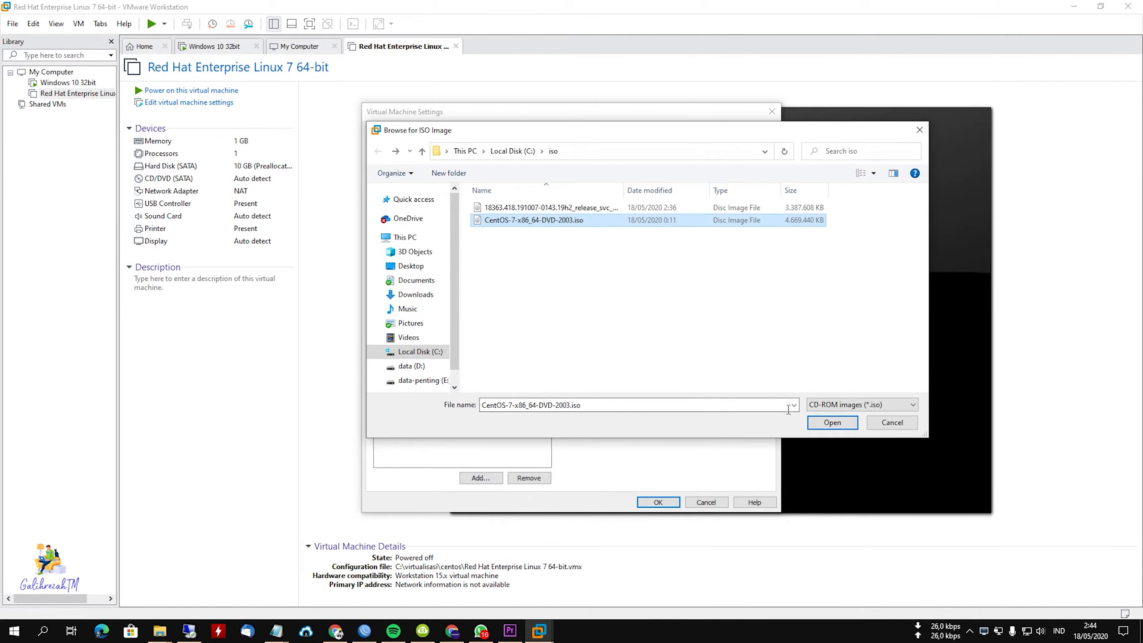
Assign C:\iso\CentOS-7-x86_64-DVD-2003.iso to the CD/DVD drive and power on the Red Hat Enterprise Linux 7 64-bit virtual machine.
{"action": "left_click", "coordinate": [815, 420]}
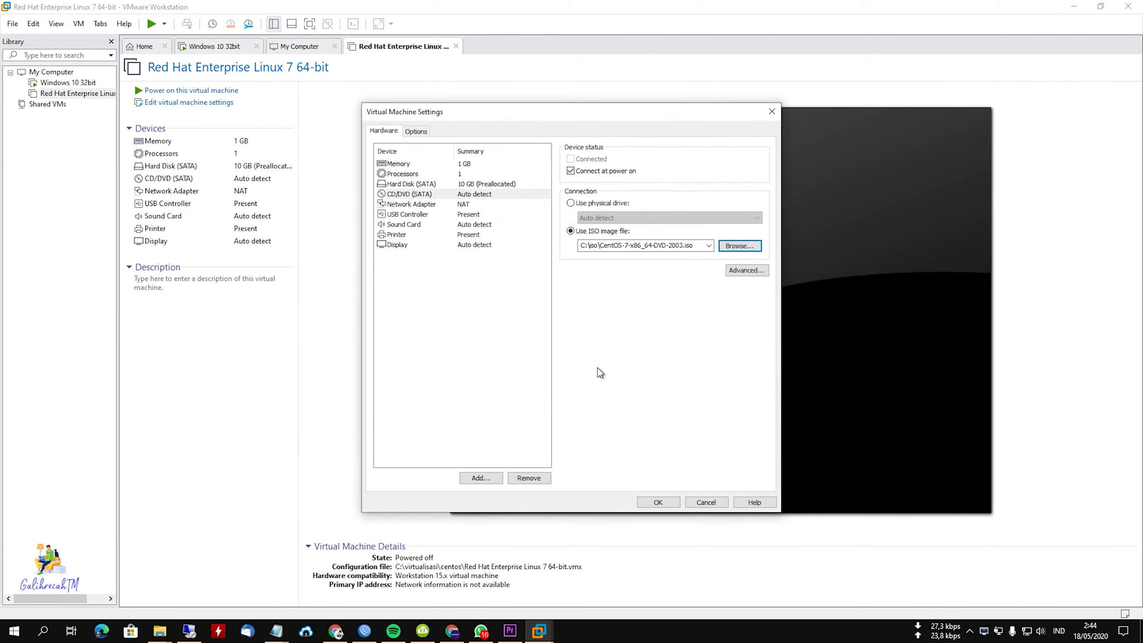
{"action": "left_click", "coordinate": [670, 506]}
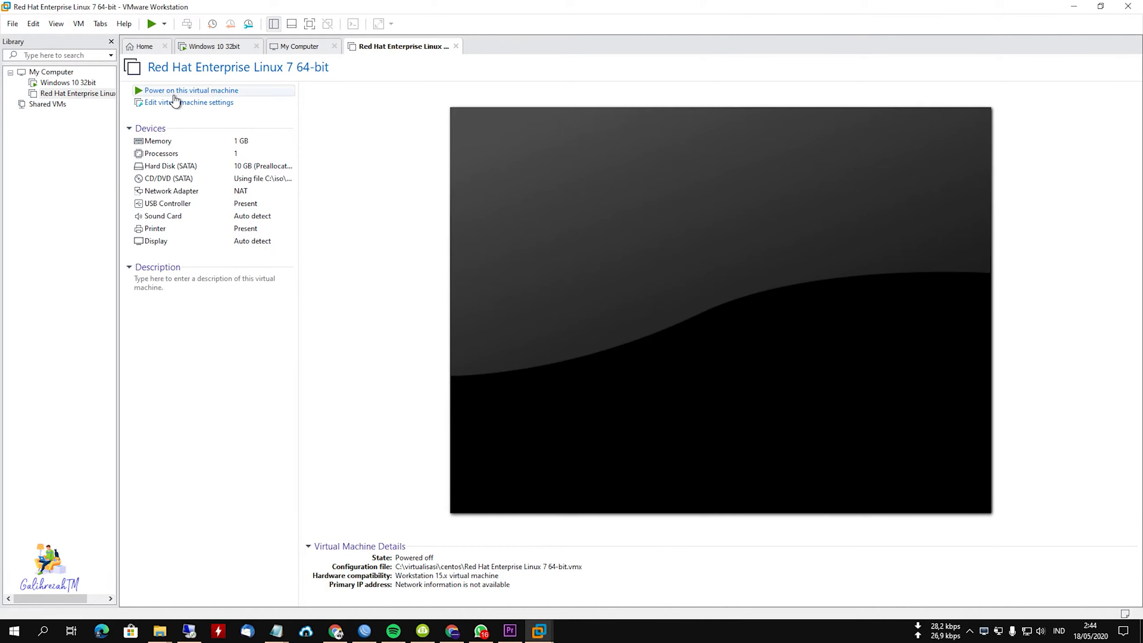
{"action": "left_click", "coordinate": [174, 93]}
Switch to the Windows 10 32bit virtual machine and confirm United States as its region.
{"action": "left_click", "coordinate": [68, 83]}
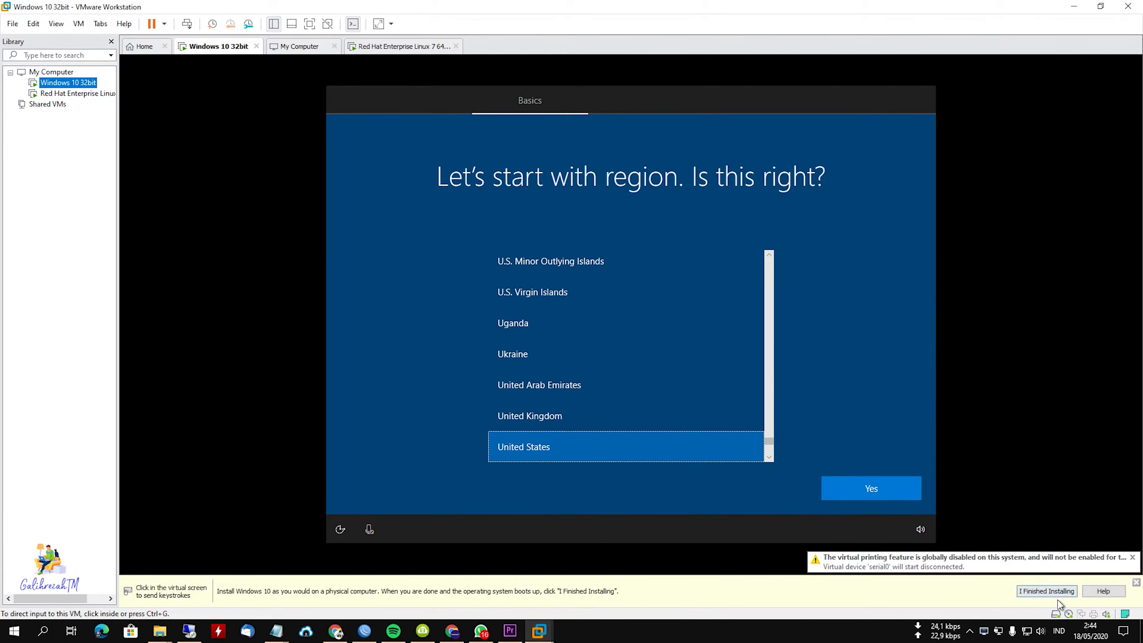
{"action": "left_click", "coordinate": [860, 488]}
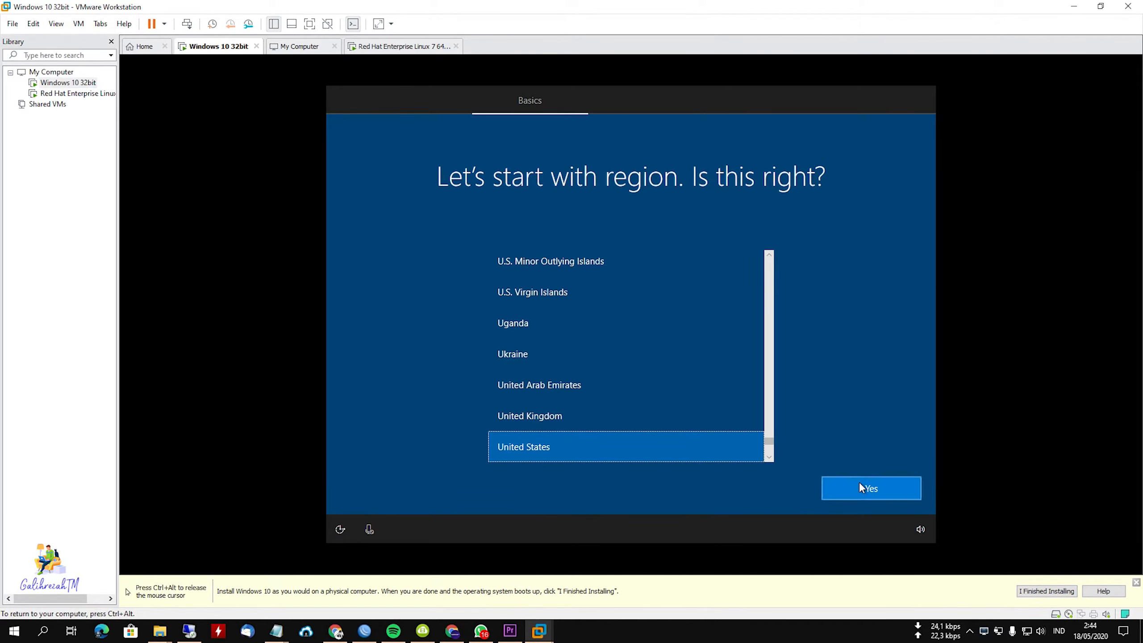
Accept the US keyboard layout without adding a second one and continue Windows setup offline with limited setup.
{"action": "left_click", "coordinate": [850, 489]}
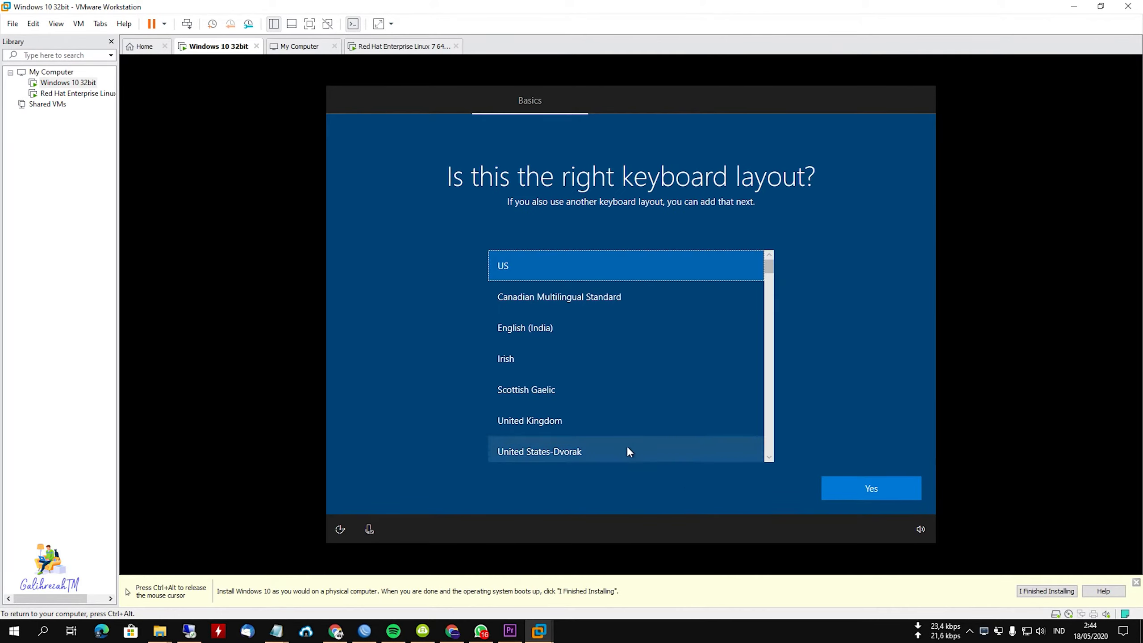
{"action": "left_click", "coordinate": [857, 496]}
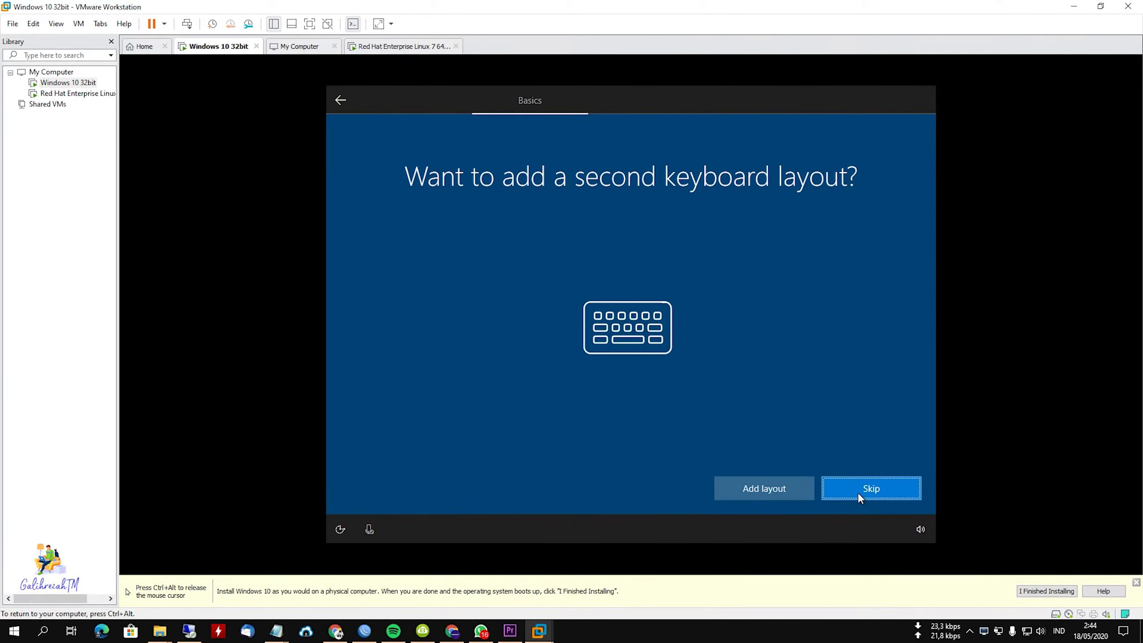
{"action": "left_click", "coordinate": [857, 492]}
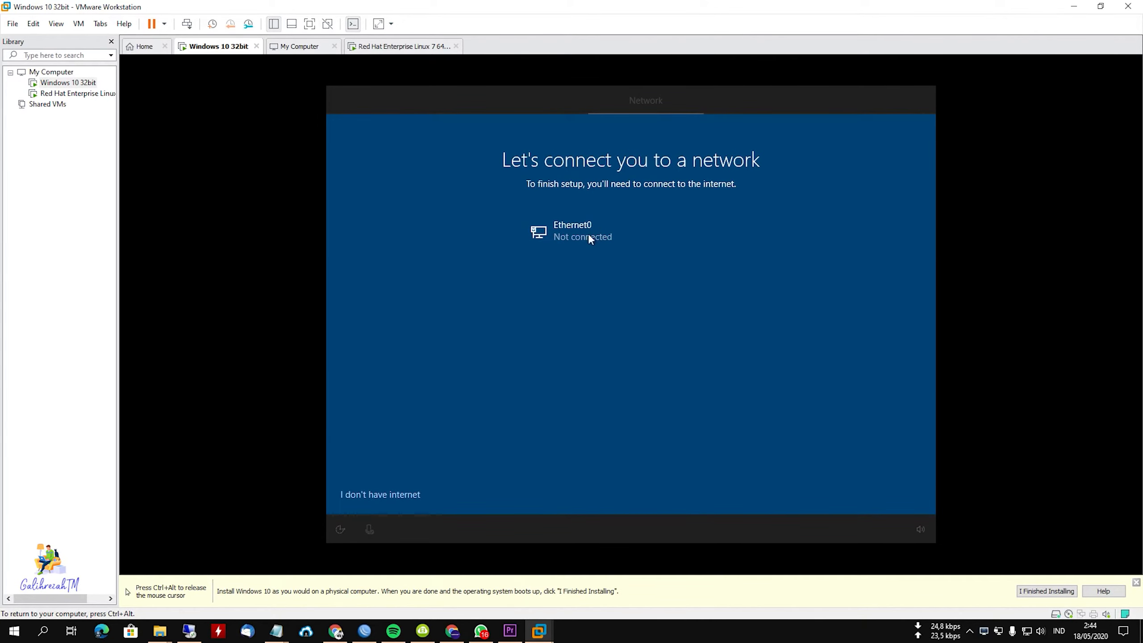
{"action": "left_click", "coordinate": [382, 496]}
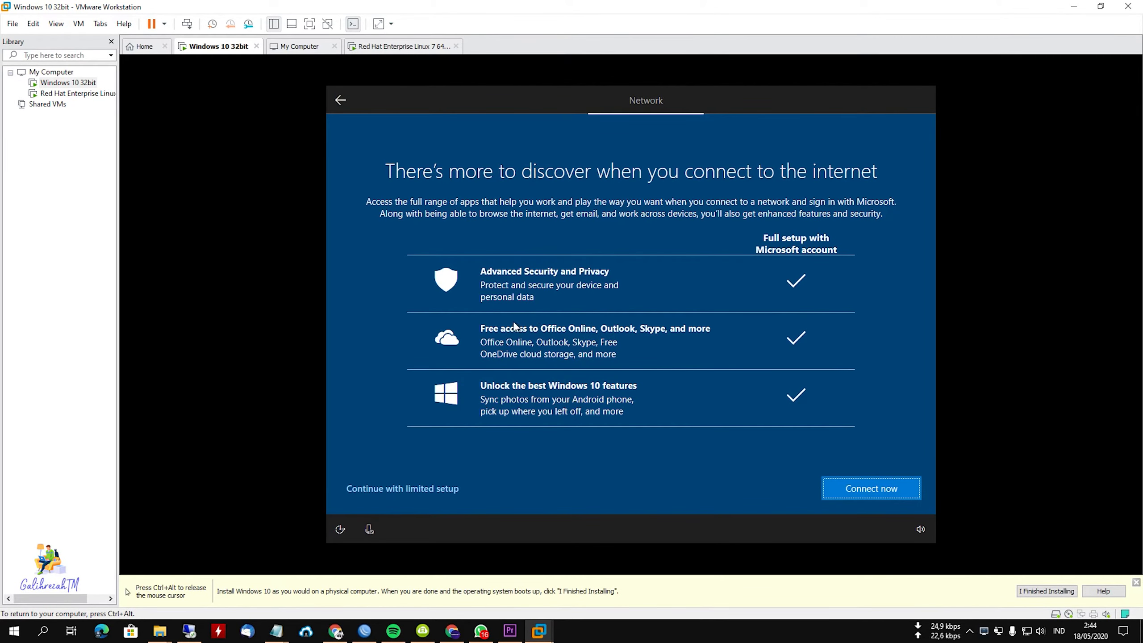
{"action": "left_click", "coordinate": [406, 490]}
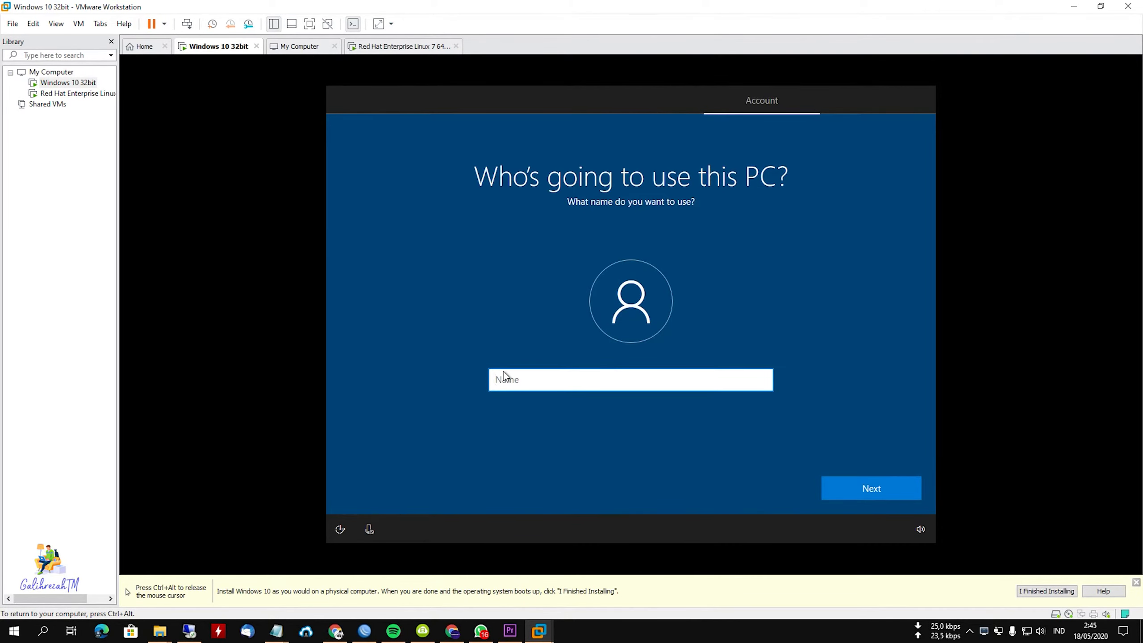
Create the Windows local account by entering the user's name and leaving its password blank.
{"action": "type", "text": "Banjar"}
{"action": "key", "text": "Tab"}
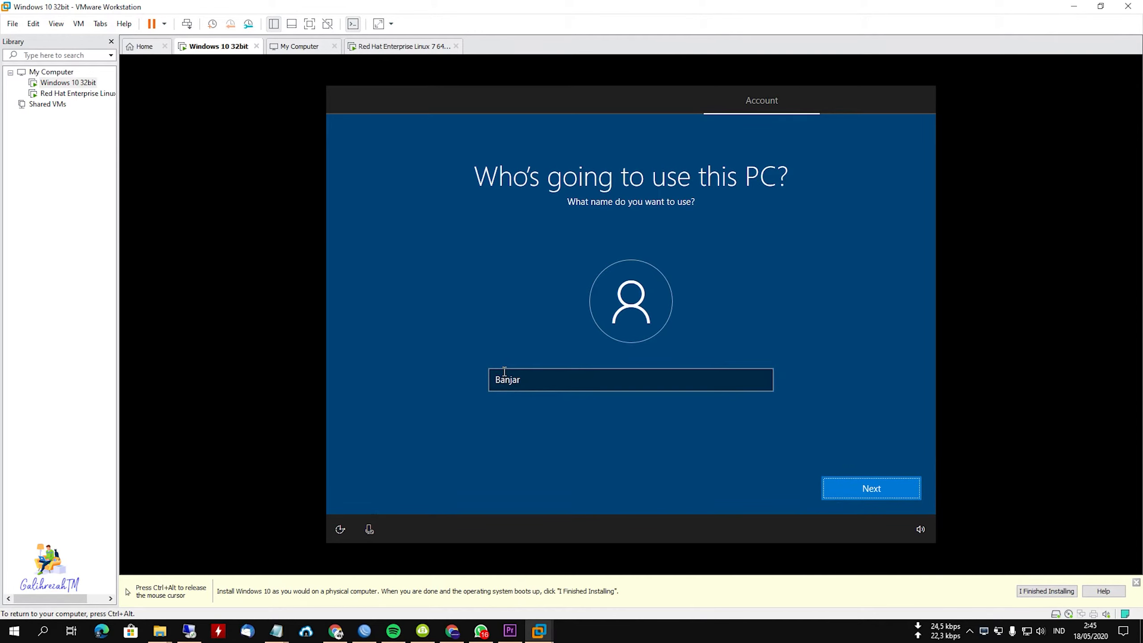
{"action": "left_click", "coordinate": [872, 490]}
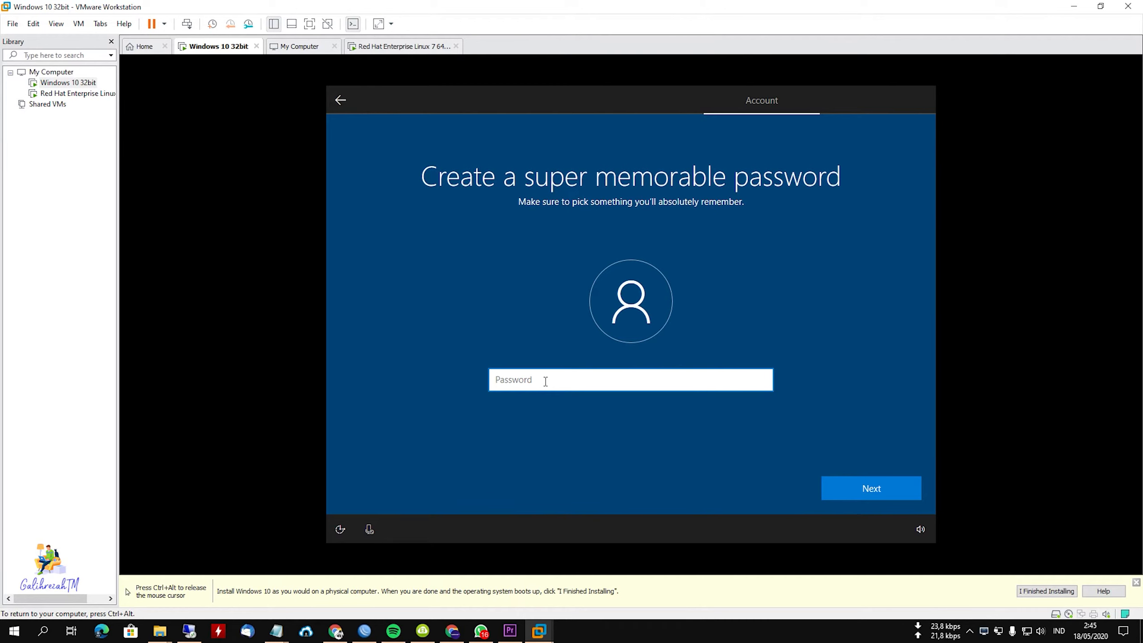
{"action": "left_click", "coordinate": [857, 487]}
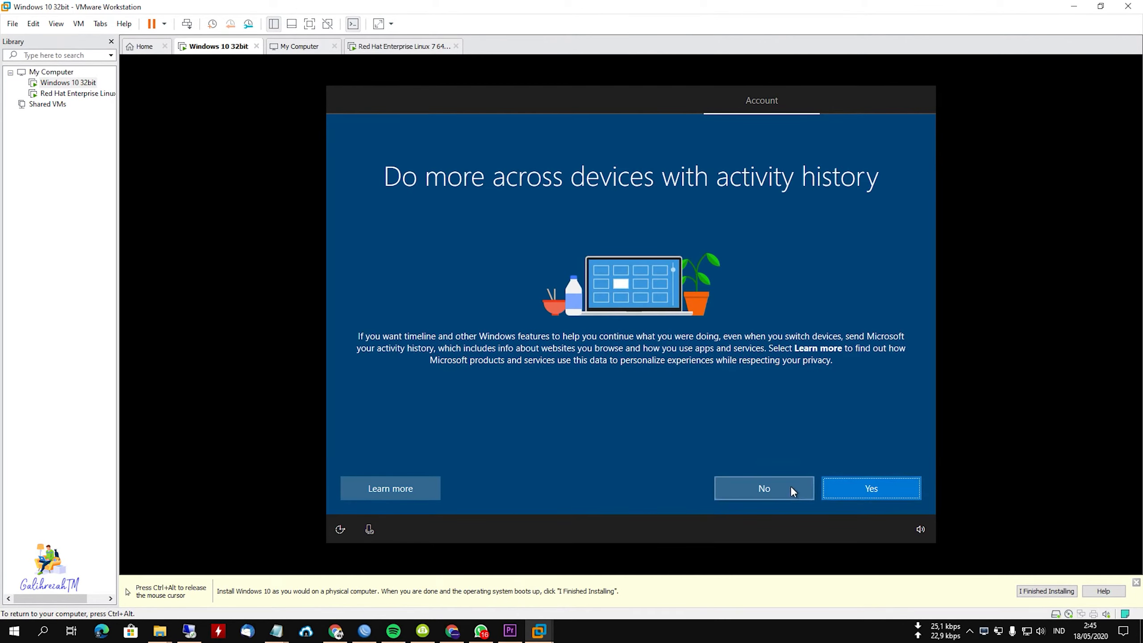
Refuse sending activity history and decline the Cortana digital assistant.
{"action": "left_click", "coordinate": [790, 486]}
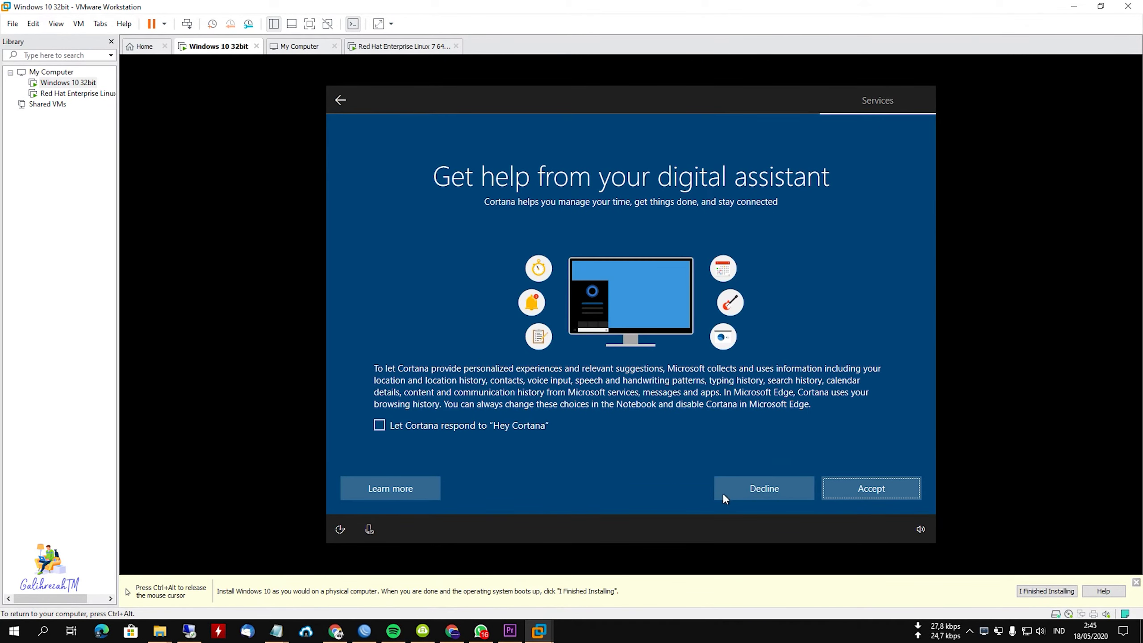
{"action": "left_click", "coordinate": [766, 489]}
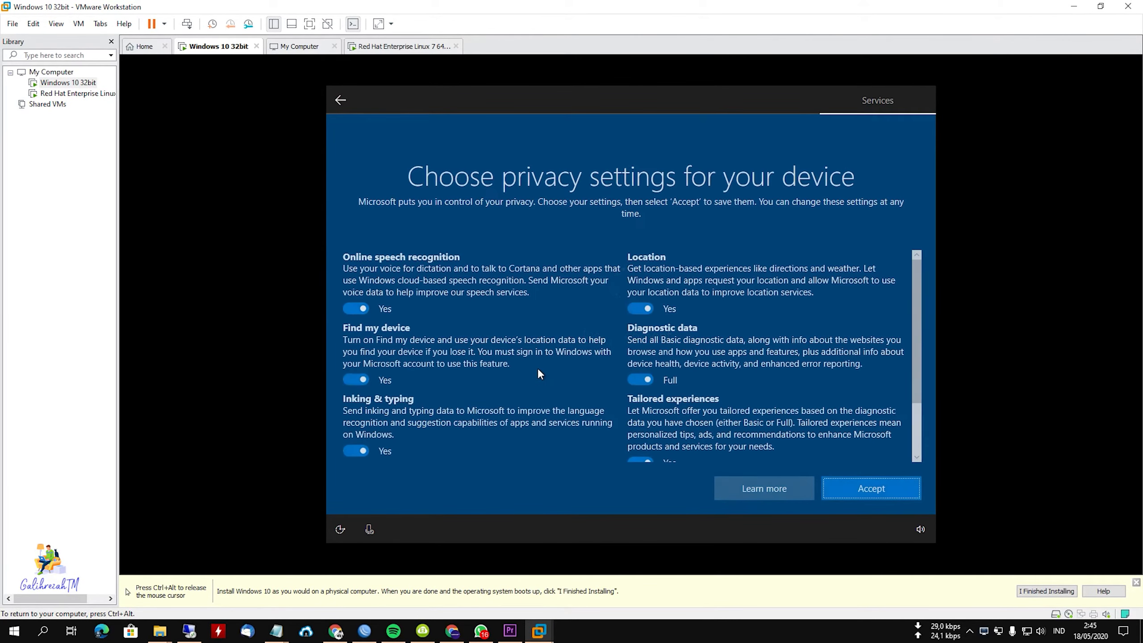
Switch off speech recognition, location, Find my device, inking, tailored experiences and advertising ID, set diagnostic data to Basic, and accept the privacy settings.
{"action": "left_click", "coordinate": [357, 309]}
{"action": "left_click", "coordinate": [641, 309]}
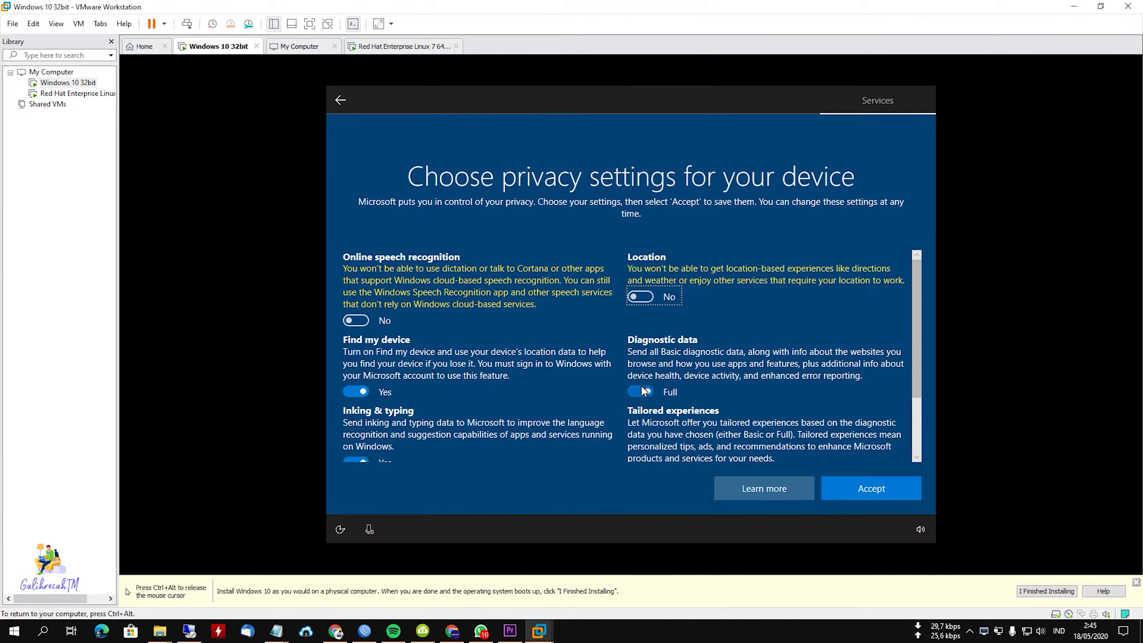
{"action": "left_click", "coordinate": [640, 404]}
{"action": "left_click", "coordinate": [355, 392]}
{"action": "scroll", "coordinate": [398, 397], "scroll_direction": "down", "scroll_amount": 3}
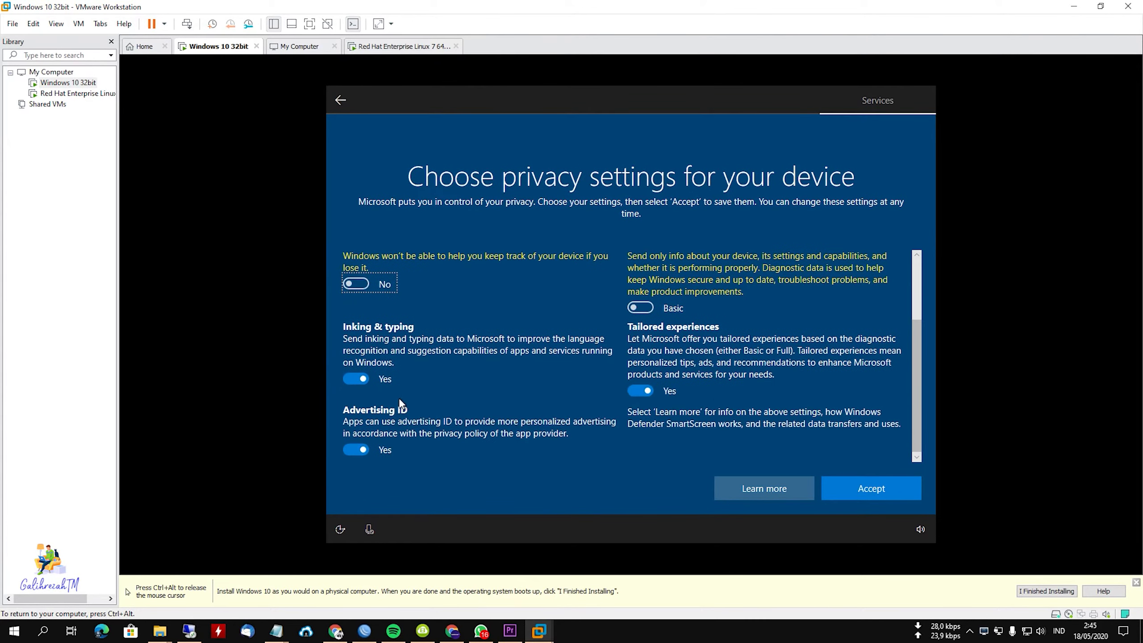
{"action": "left_click", "coordinate": [355, 379]}
{"action": "left_click", "coordinate": [640, 390]}
{"action": "left_click", "coordinate": [357, 449]}
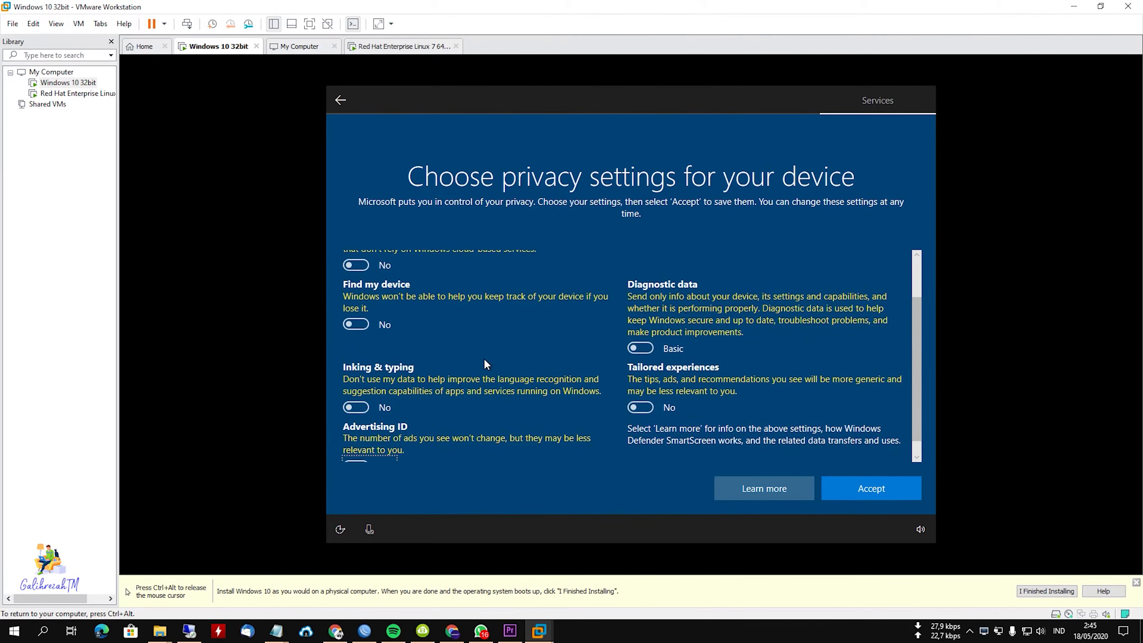
{"action": "scroll", "coordinate": [484, 359], "scroll_direction": "up", "scroll_amount": 2}
{"action": "scroll", "coordinate": [572, 369], "scroll_direction": "down", "scroll_amount": 2}
{"action": "left_click", "coordinate": [869, 491]}
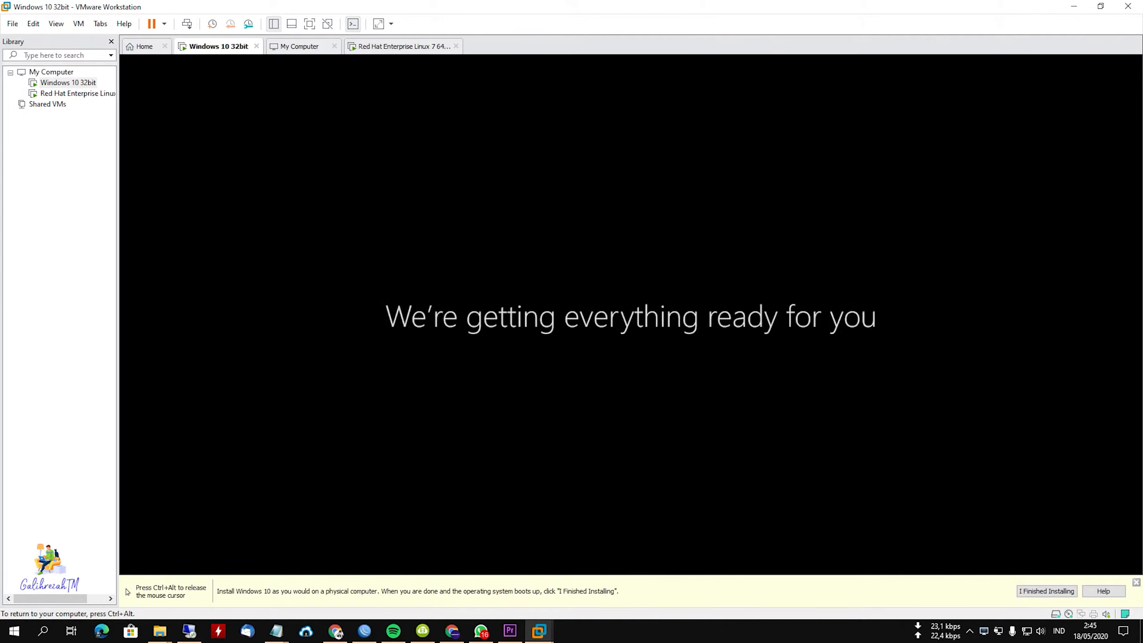
Switch to the Red Hat Enterprise Linux 7 64-bit virtual machine and boot it with "Test this media & install CentOS 7".
{"action": "key", "text": "ctrl+alt"}
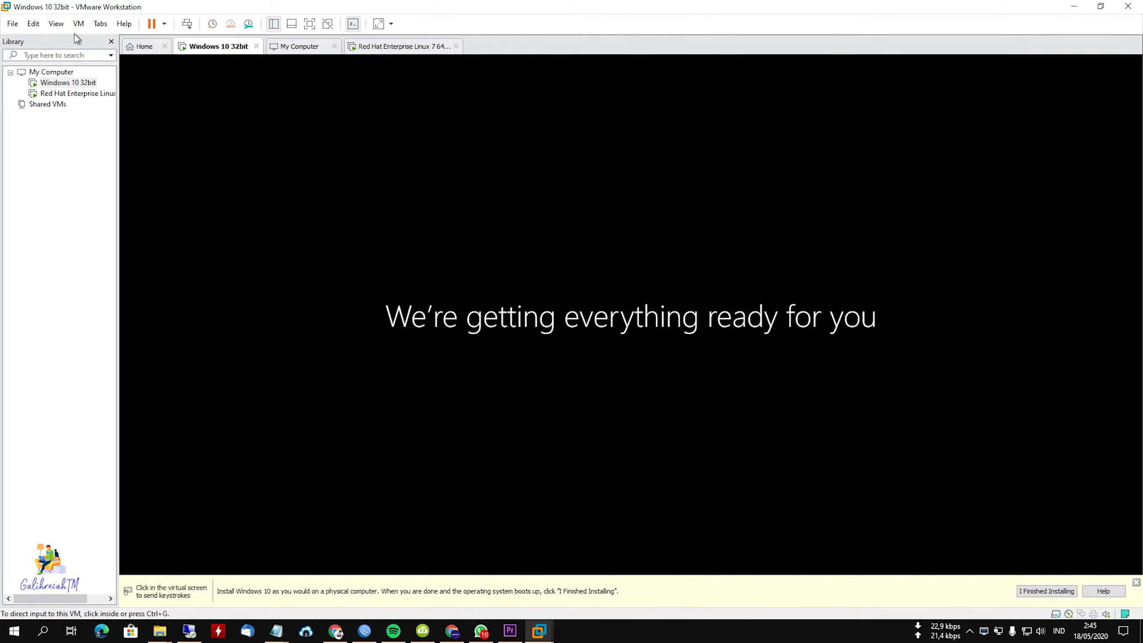
{"action": "left_click", "coordinate": [67, 93]}
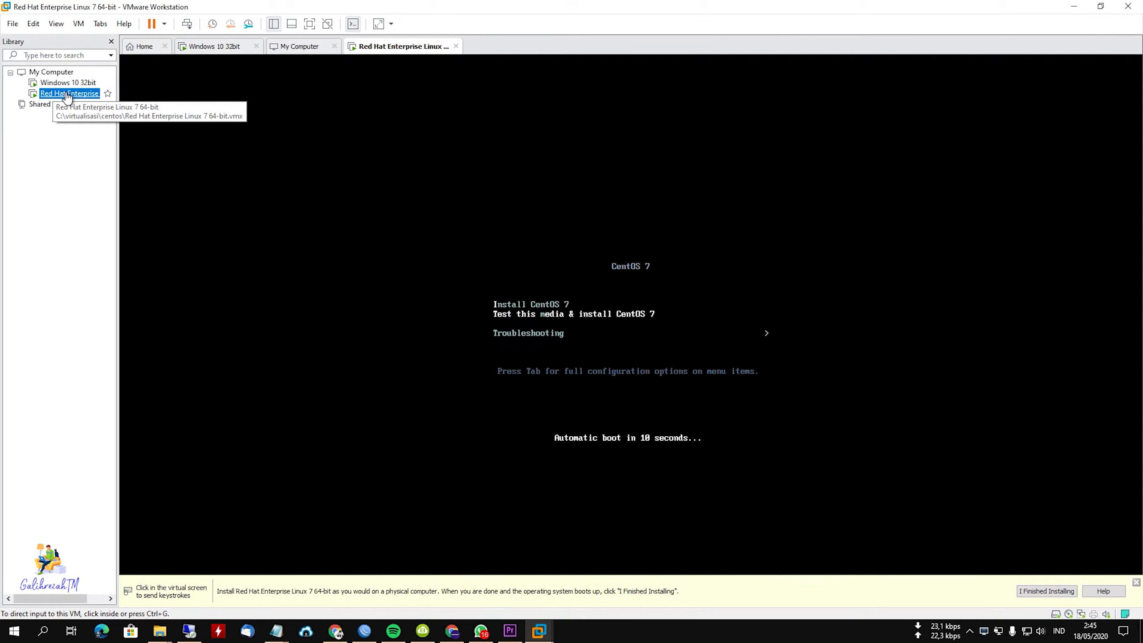
{"action": "left_click", "coordinate": [512, 319]}
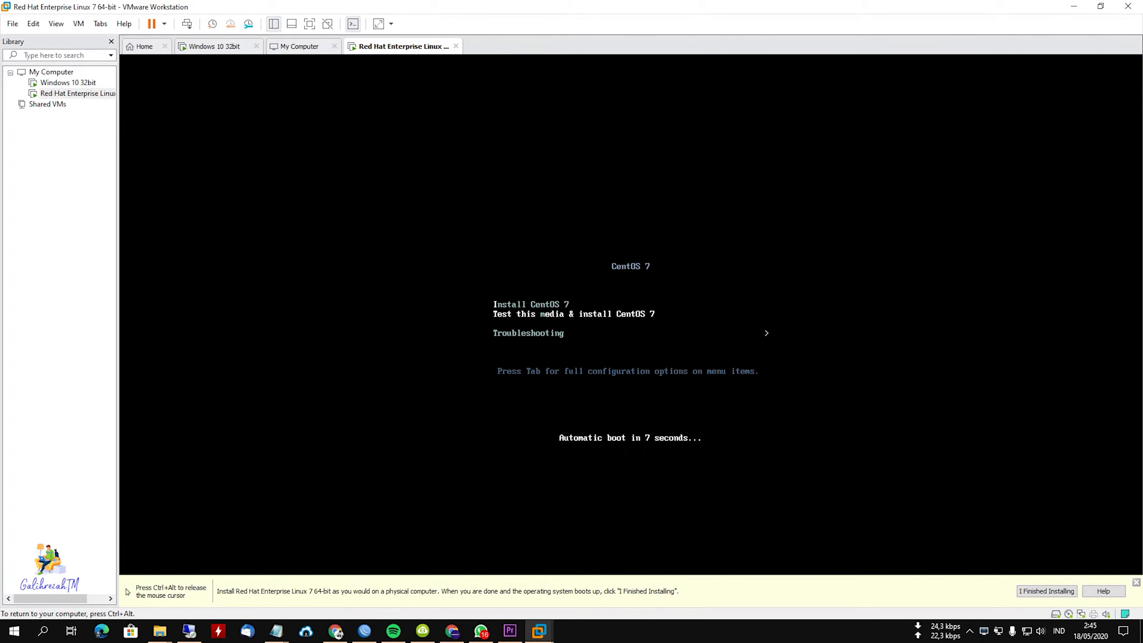
{"action": "key", "text": "Return"}
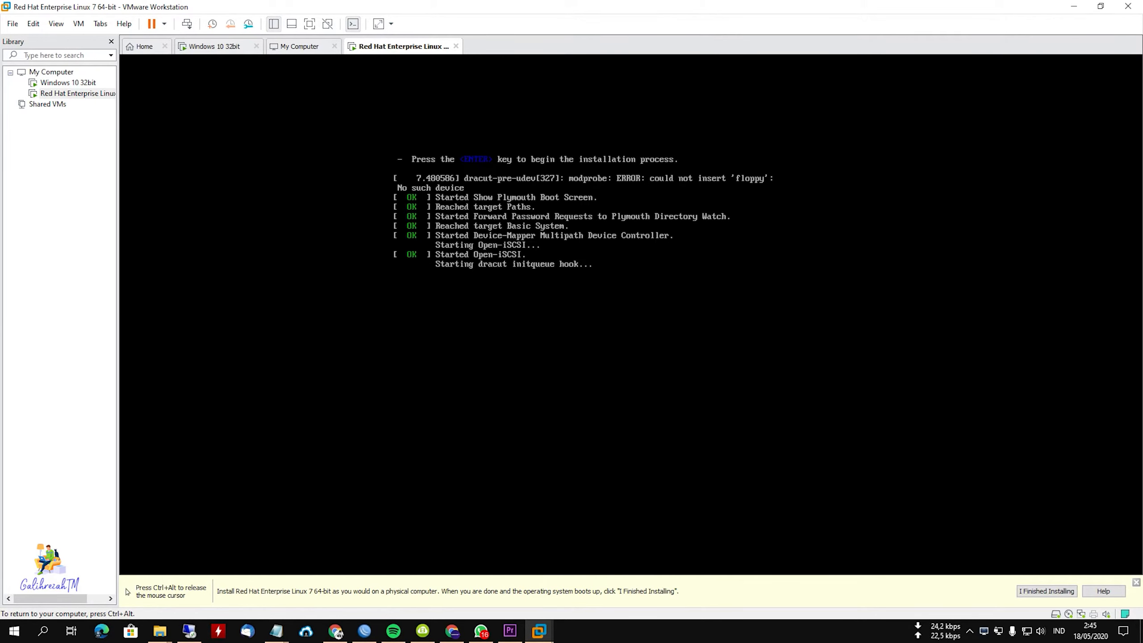
Check on the Windows 10 32bit setup, return to the Red Hat Enterprise Linux virtual machine and continue the CentOS installer in English (United States).
{"action": "key", "text": "ctrl+alt"}
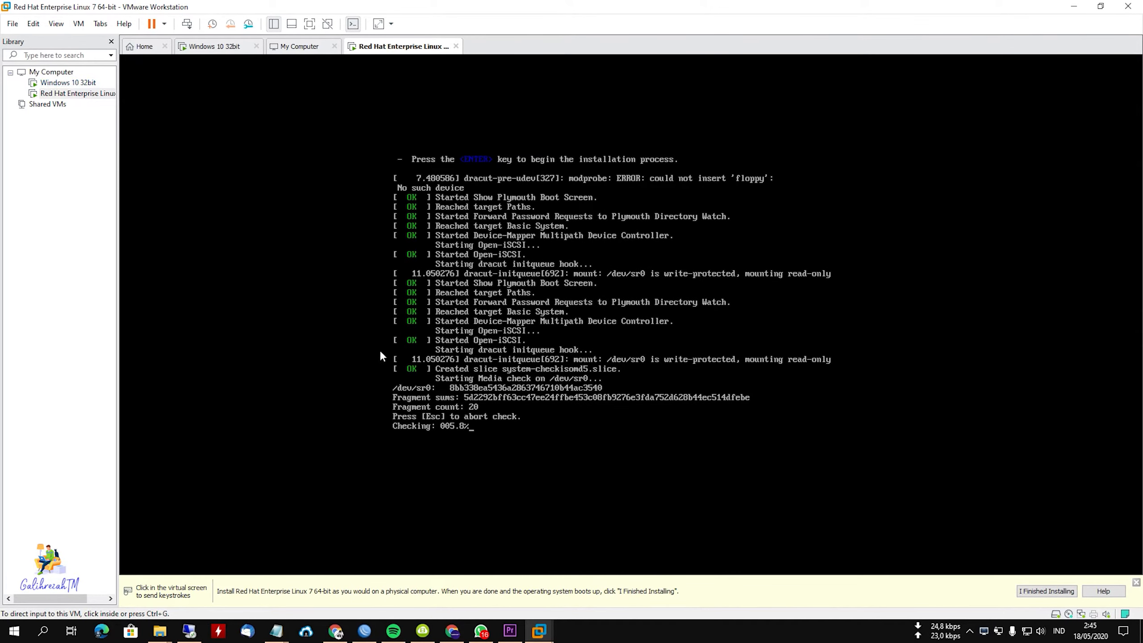
{"action": "left_click", "coordinate": [67, 83]}
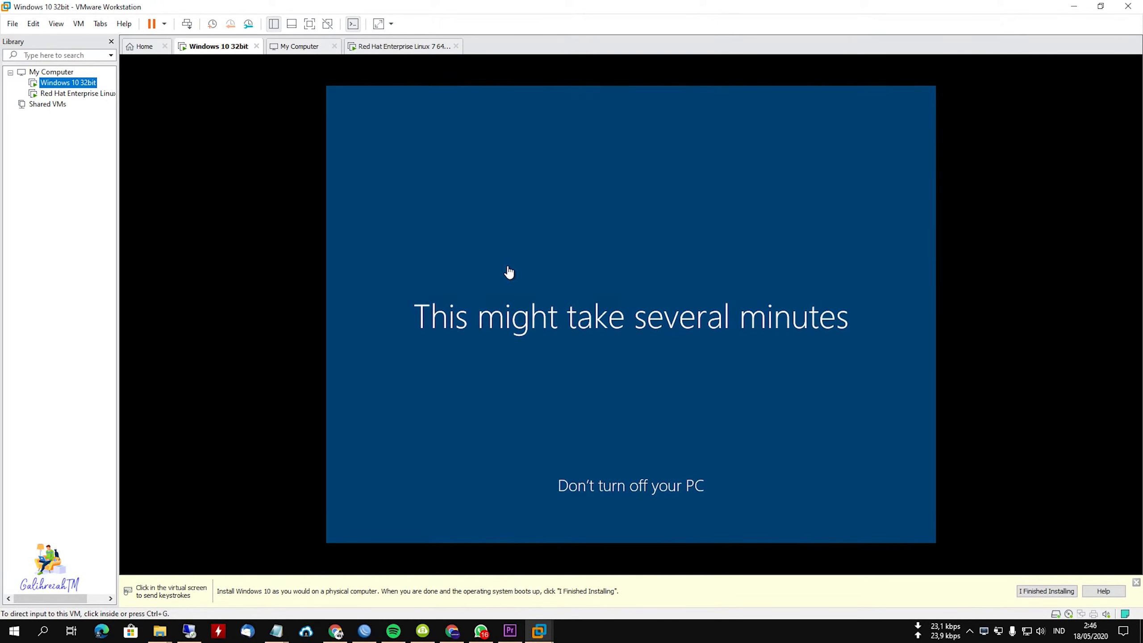
{"action": "left_click", "coordinate": [67, 95]}
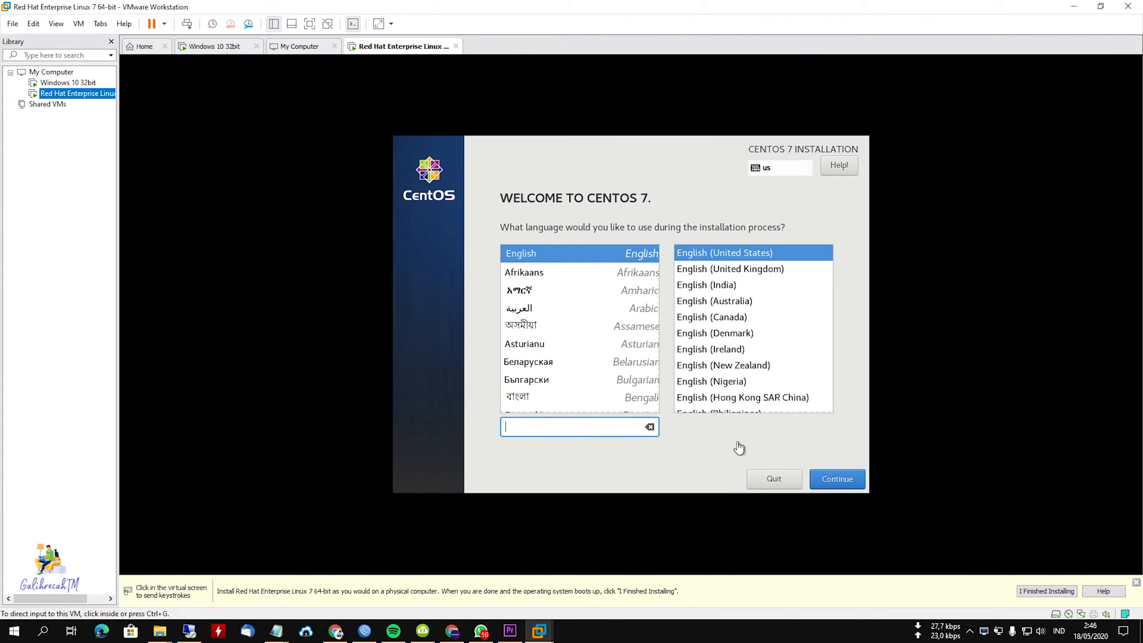
{"action": "left_click", "coordinate": [779, 449]}
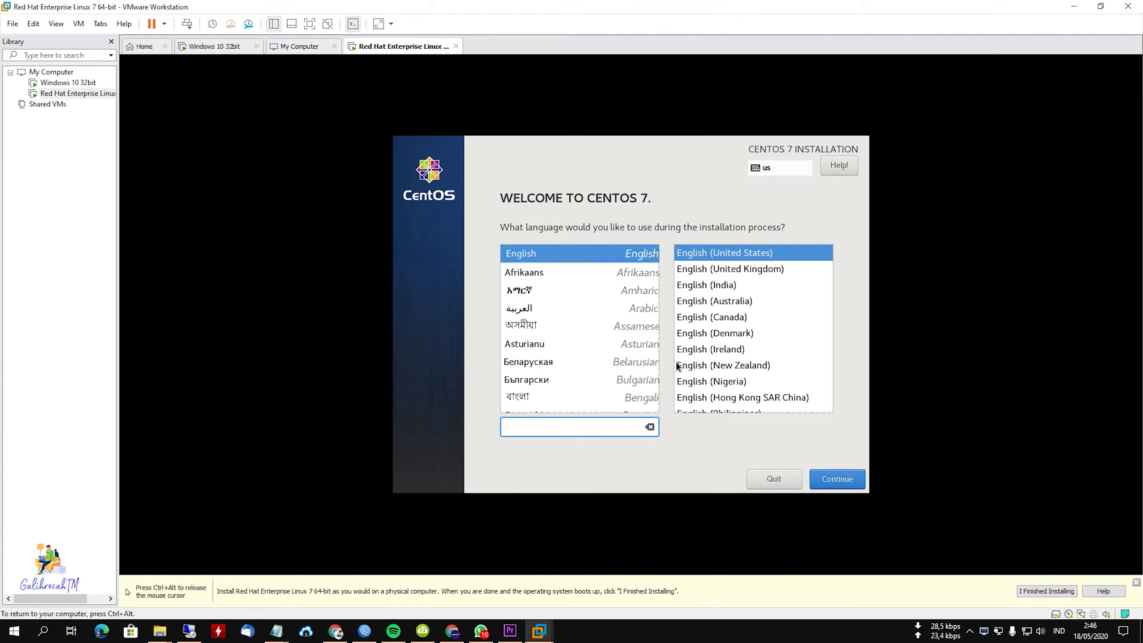
{"action": "left_click", "coordinate": [836, 475]}
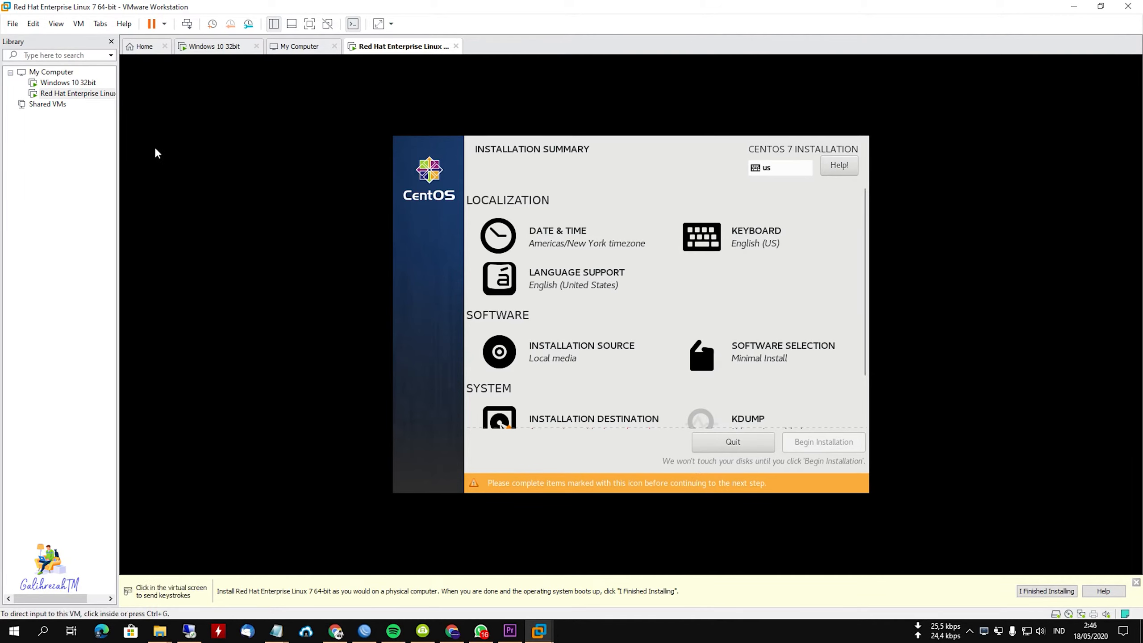
In the Windows 10 32bit virtual machine, reduce the taskbar search box to an icon and hide the Cortana button.
{"action": "left_click", "coordinate": [68, 83]}
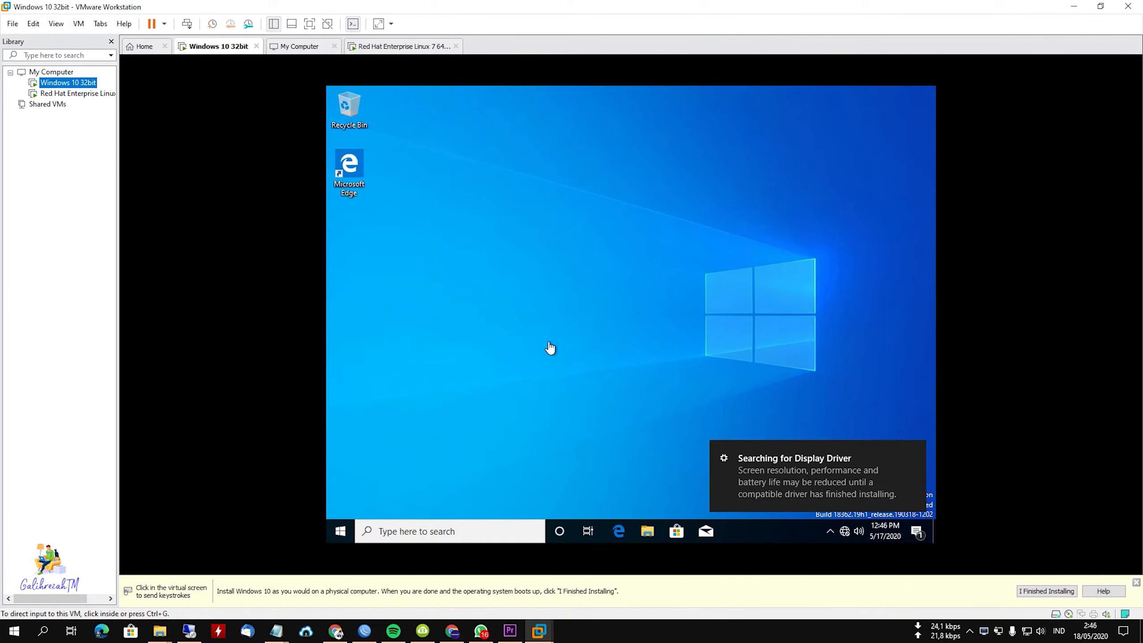
{"action": "left_click", "coordinate": [765, 334]}
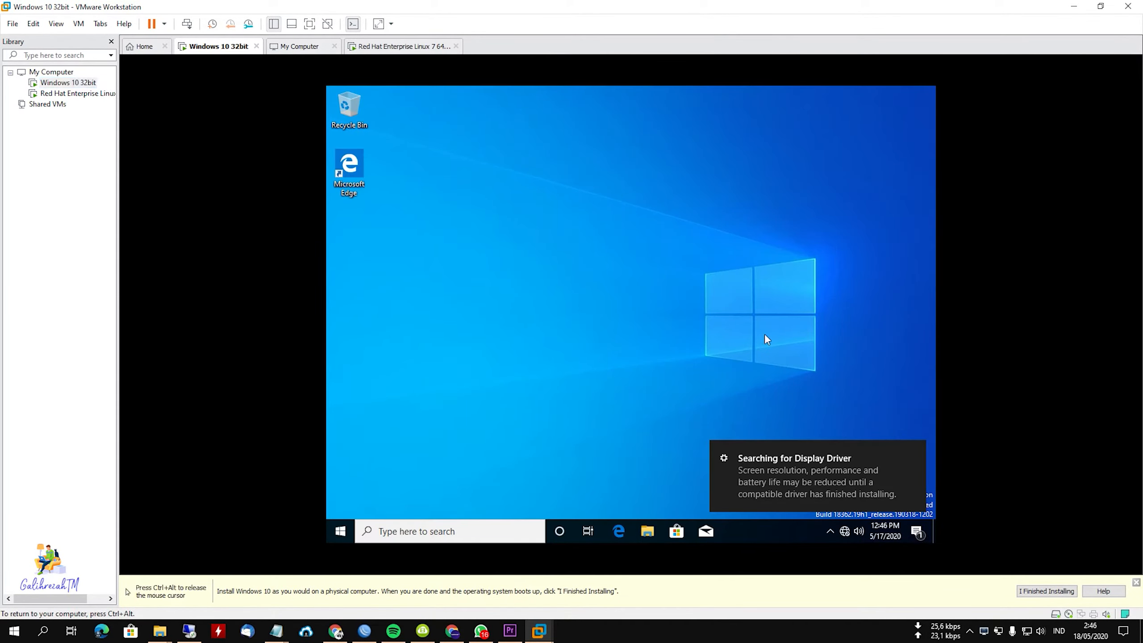
{"action": "right_click", "coordinate": [753, 528]}
{"action": "mouse_move", "coordinate": [804, 270]}
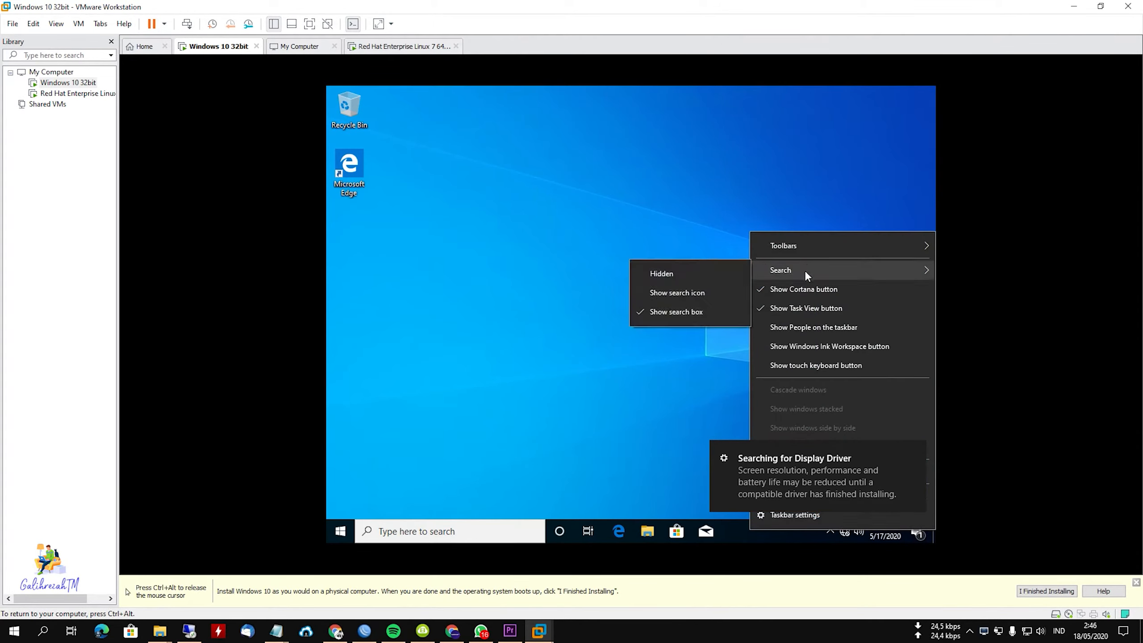
{"action": "left_click", "coordinate": [685, 292]}
{"action": "right_click", "coordinate": [633, 527]}
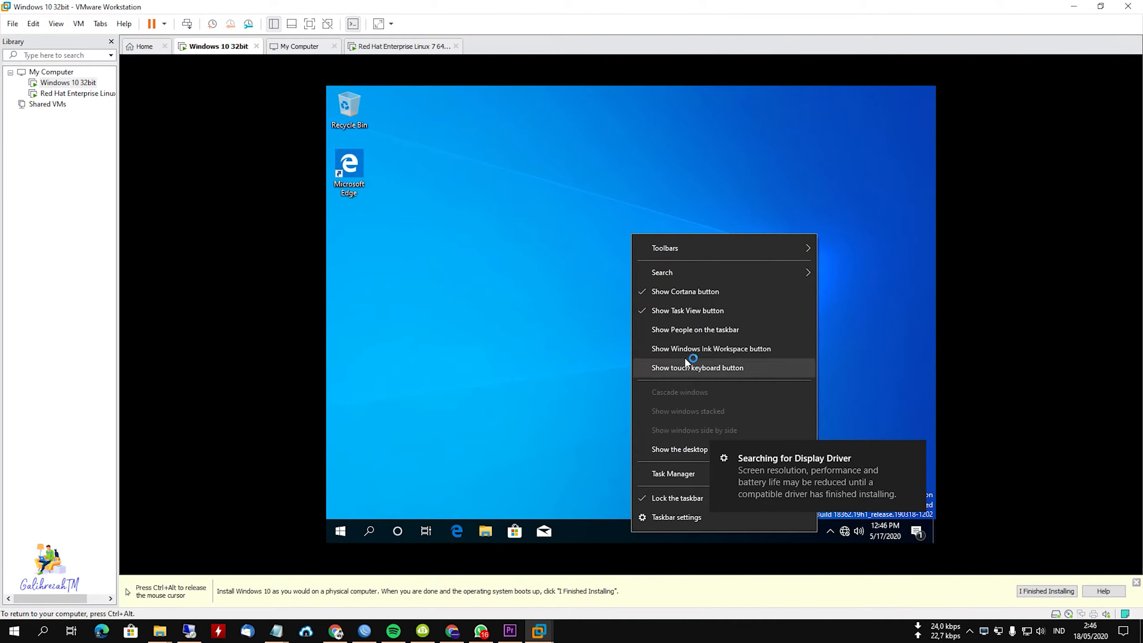
{"action": "left_click", "coordinate": [687, 291]}
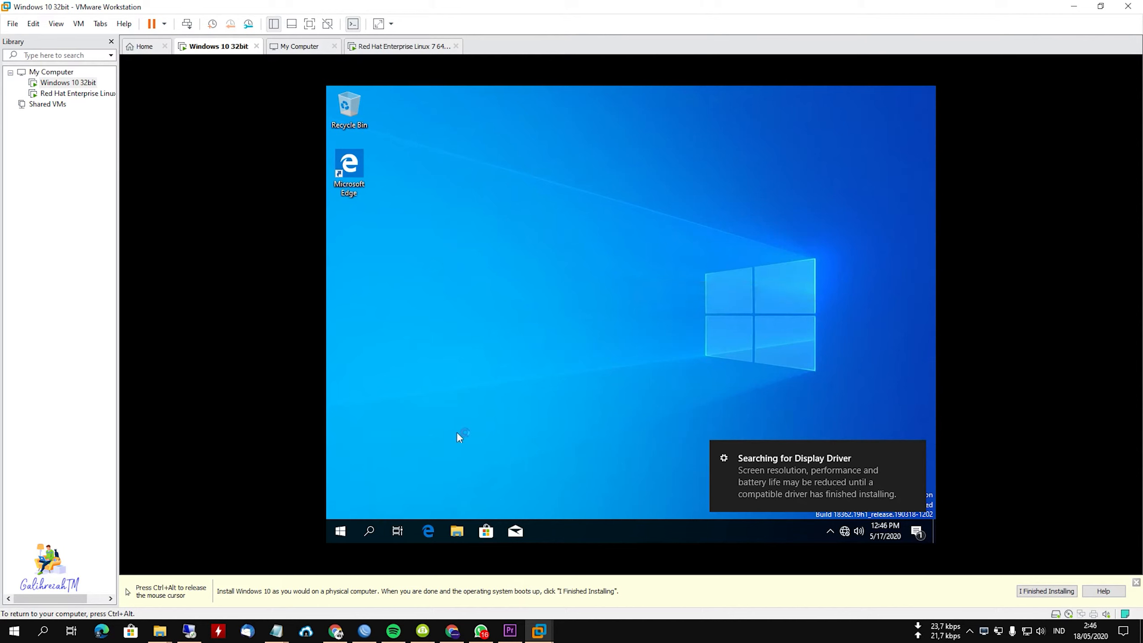
Disable content indexing for files on Local Disk (C:) in the Windows 10 virtual machine, granting administrator permission and ignoring all attribute errors.
{"action": "left_click", "coordinate": [457, 531]}
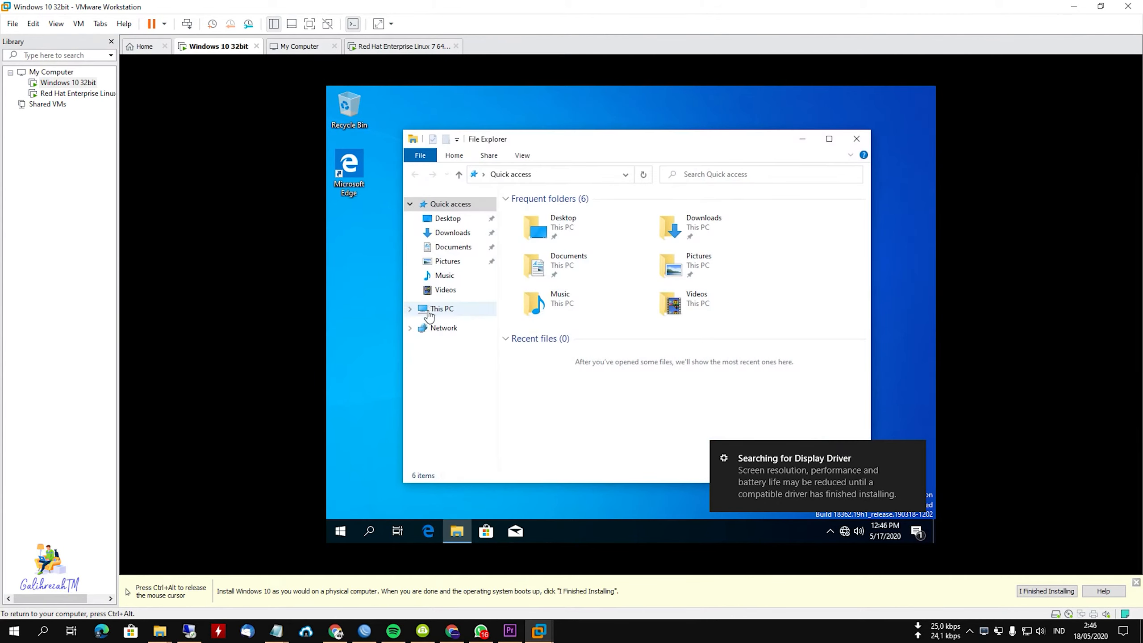
{"action": "left_click", "coordinate": [410, 308]}
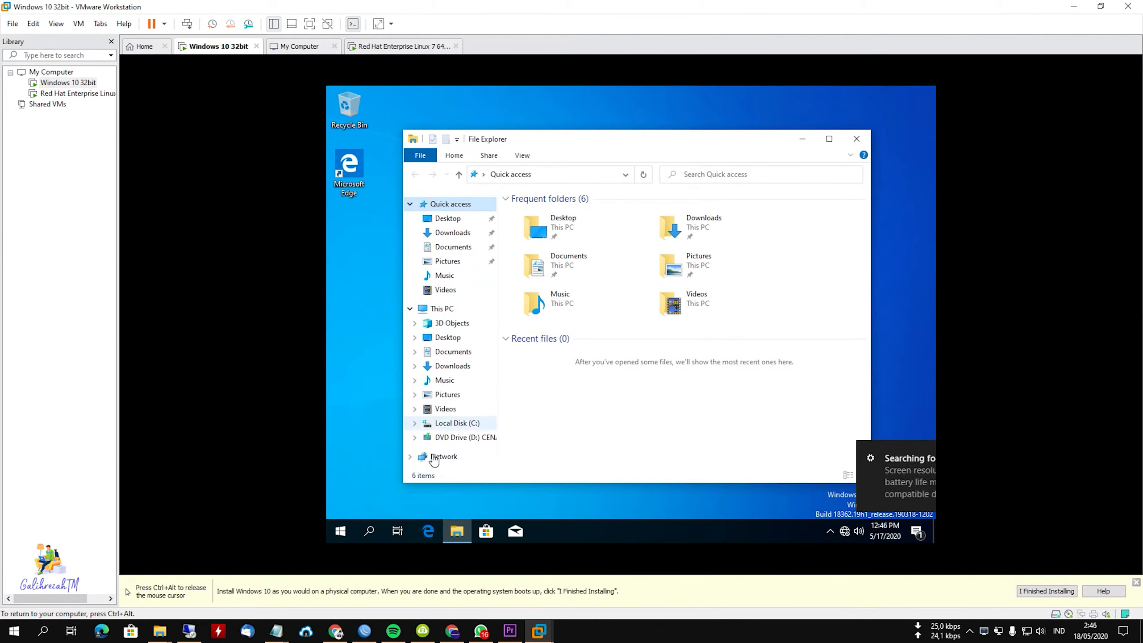
{"action": "right_click", "coordinate": [455, 426]}
{"action": "left_click", "coordinate": [524, 418]}
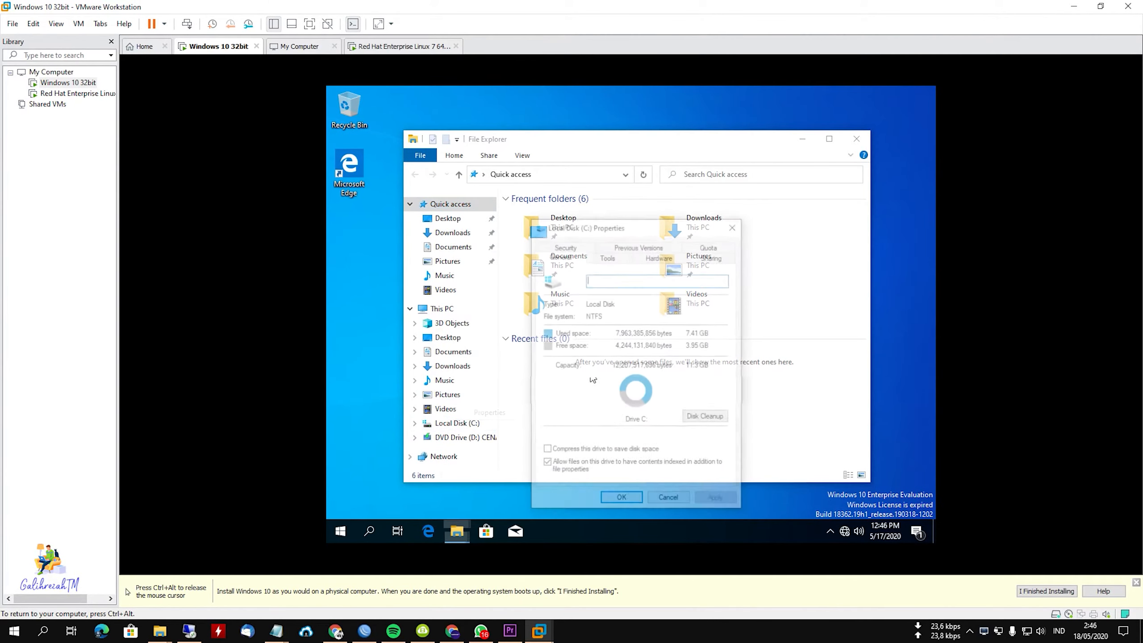
{"action": "left_click", "coordinate": [594, 465]}
{"action": "left_click", "coordinate": [621, 500]}
{"action": "left_click", "coordinate": [685, 377]}
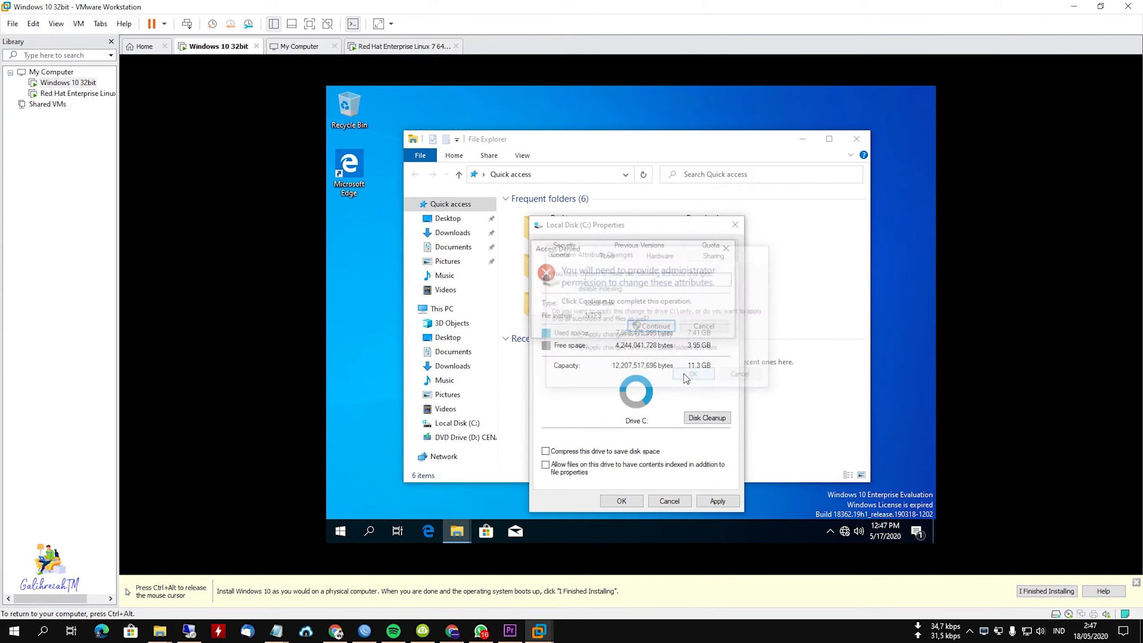
{"action": "left_click", "coordinate": [656, 328]}
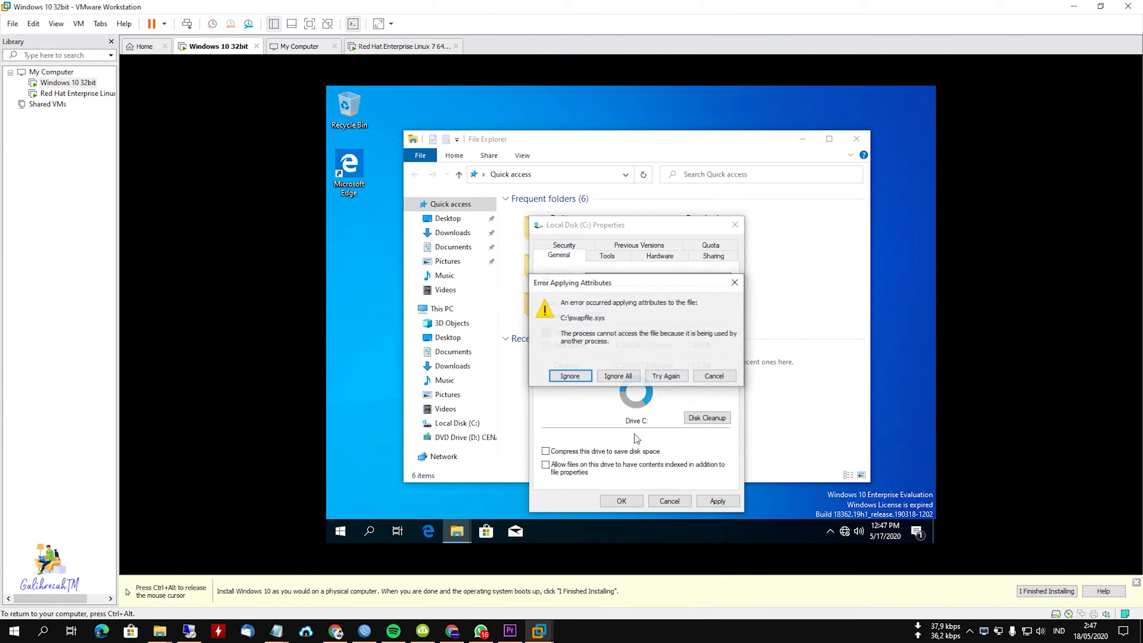
{"action": "left_click", "coordinate": [618, 378]}
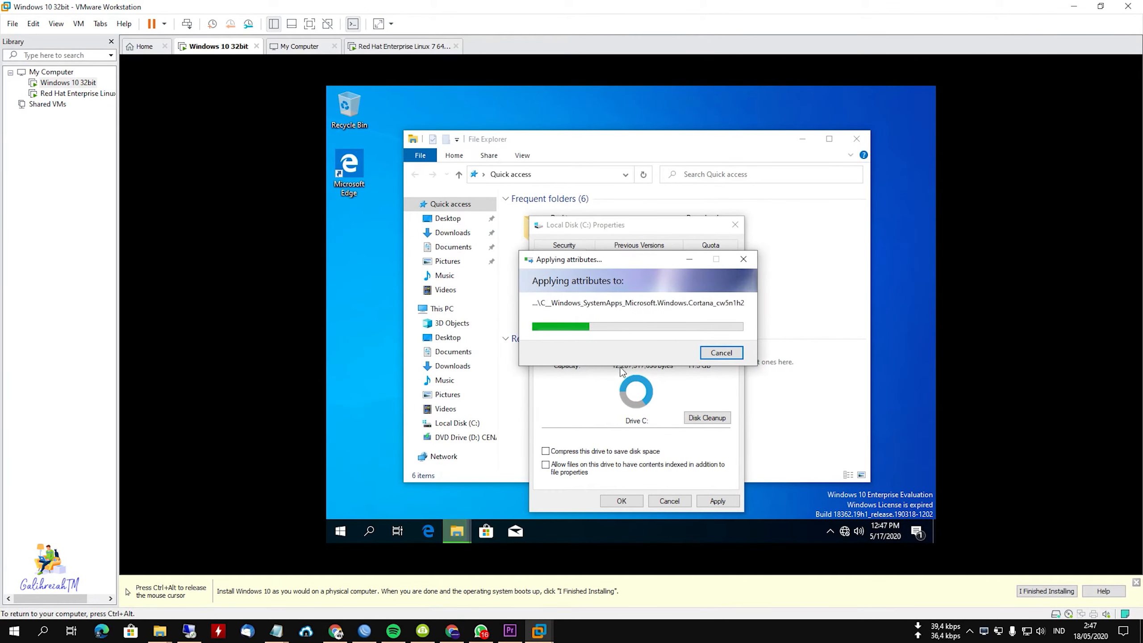
Switch to the Red Hat Enterprise Linux 7 64-bit virtual machine and set the CentOS installer's time zone to Asia/Jakarta.
{"action": "left_click", "coordinate": [77, 94]}
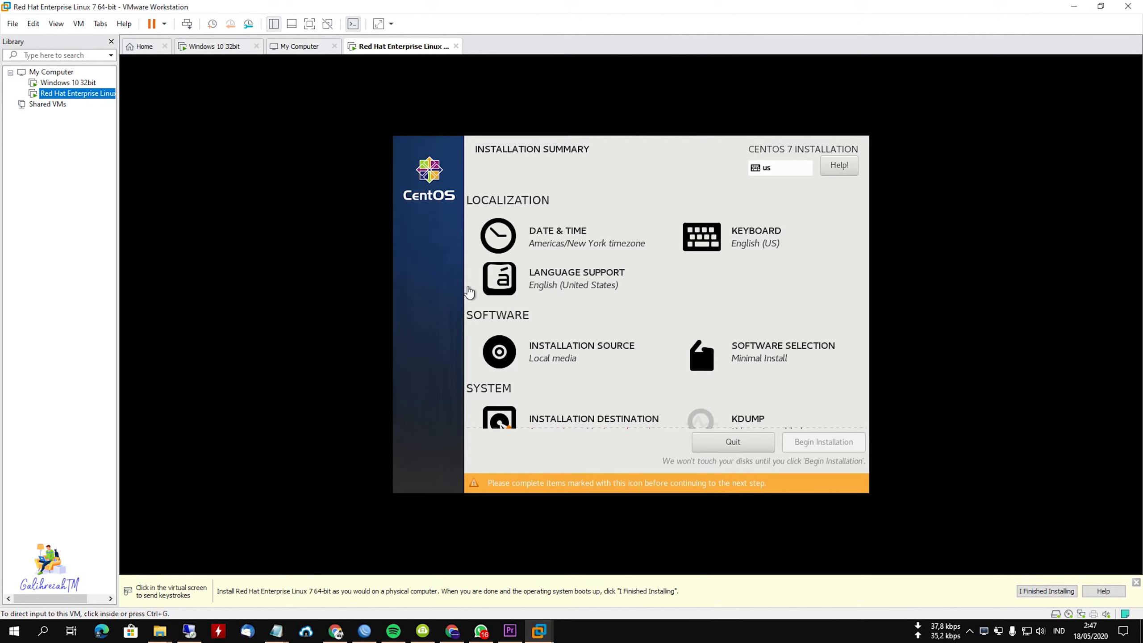
{"action": "left_click", "coordinate": [558, 244]}
{"action": "left_click", "coordinate": [554, 243]}
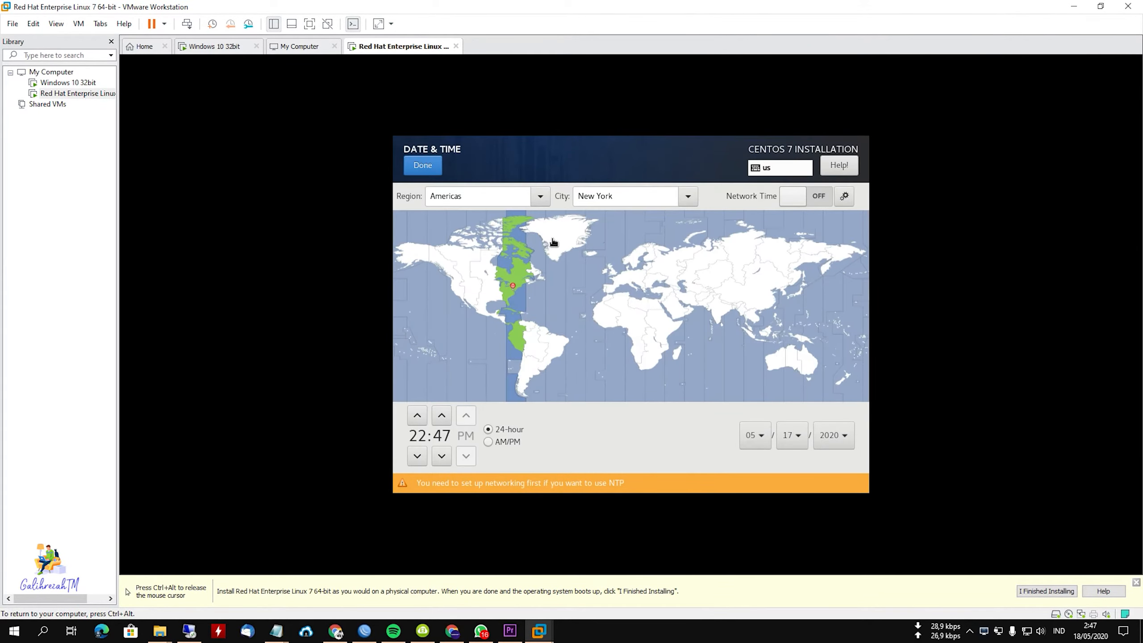
{"action": "left_click", "coordinate": [759, 338]}
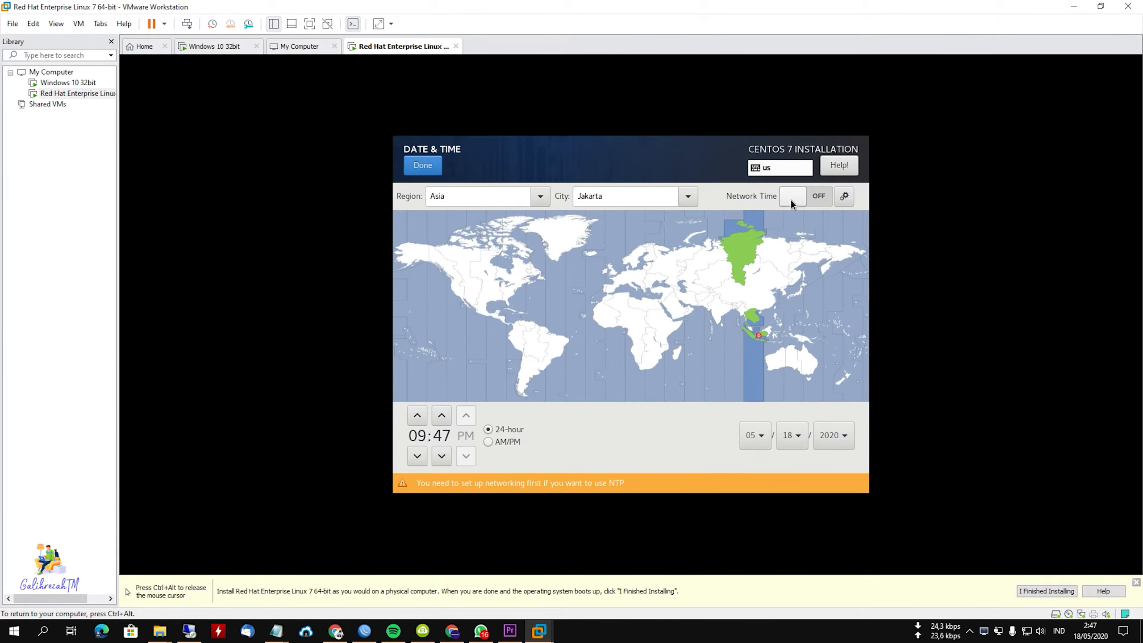
{"action": "left_click", "coordinate": [422, 165]}
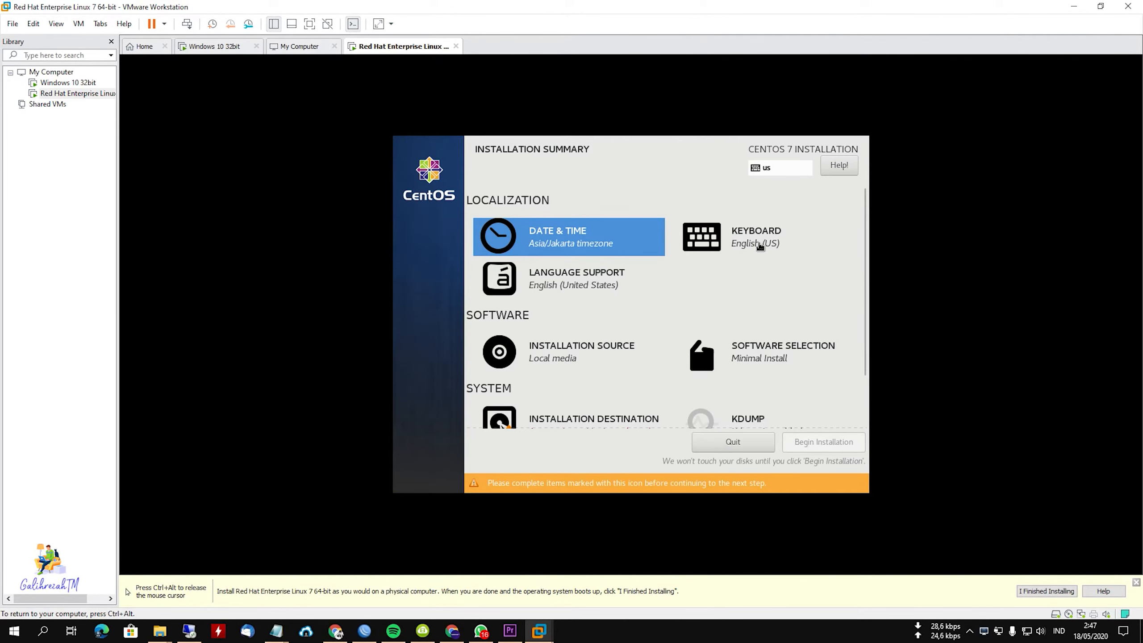
Choose Server with GUI as the base environment in the software selection, without any add-ons.
{"action": "left_click", "coordinate": [776, 357]}
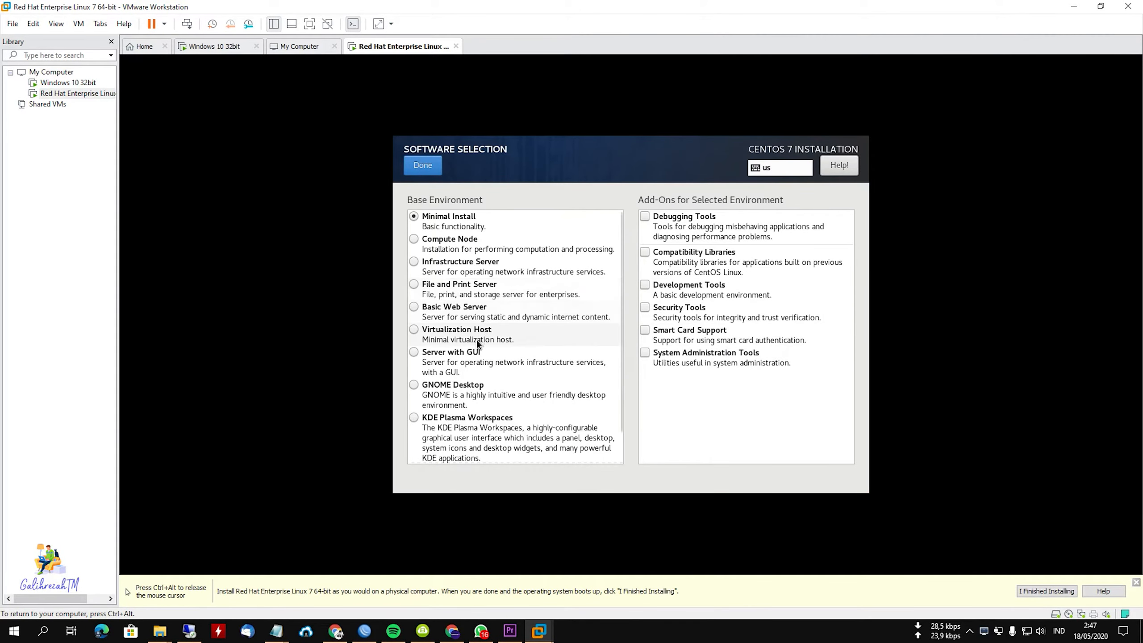
{"action": "left_click", "coordinate": [450, 386]}
{"action": "scroll", "coordinate": [450, 386], "scroll_direction": "down", "scroll_amount": 1}
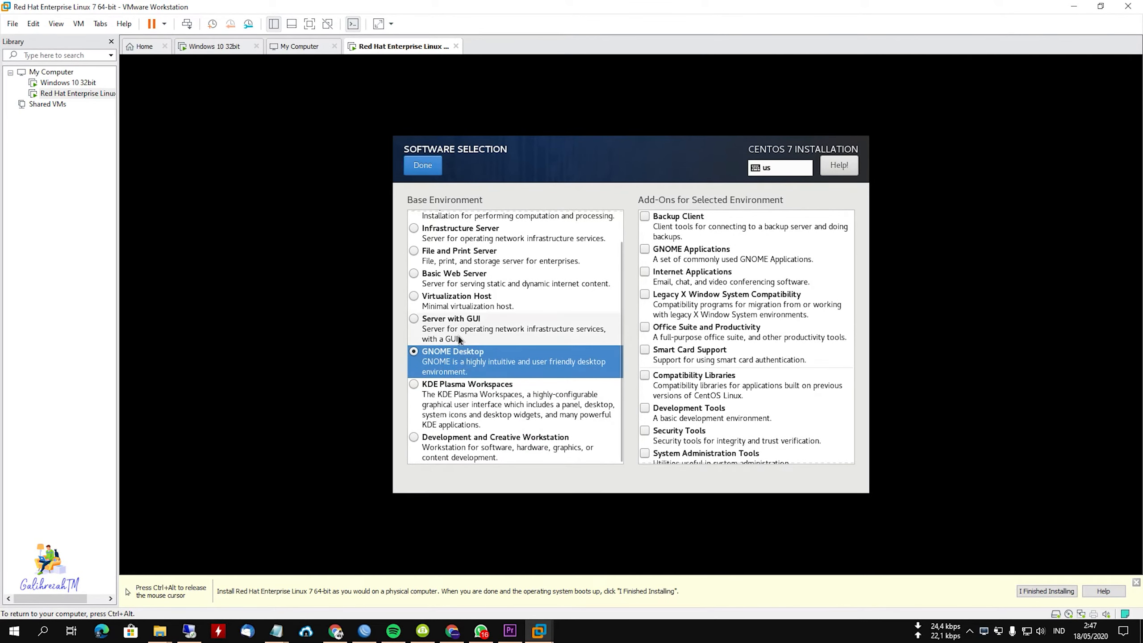
{"action": "left_click", "coordinate": [448, 319]}
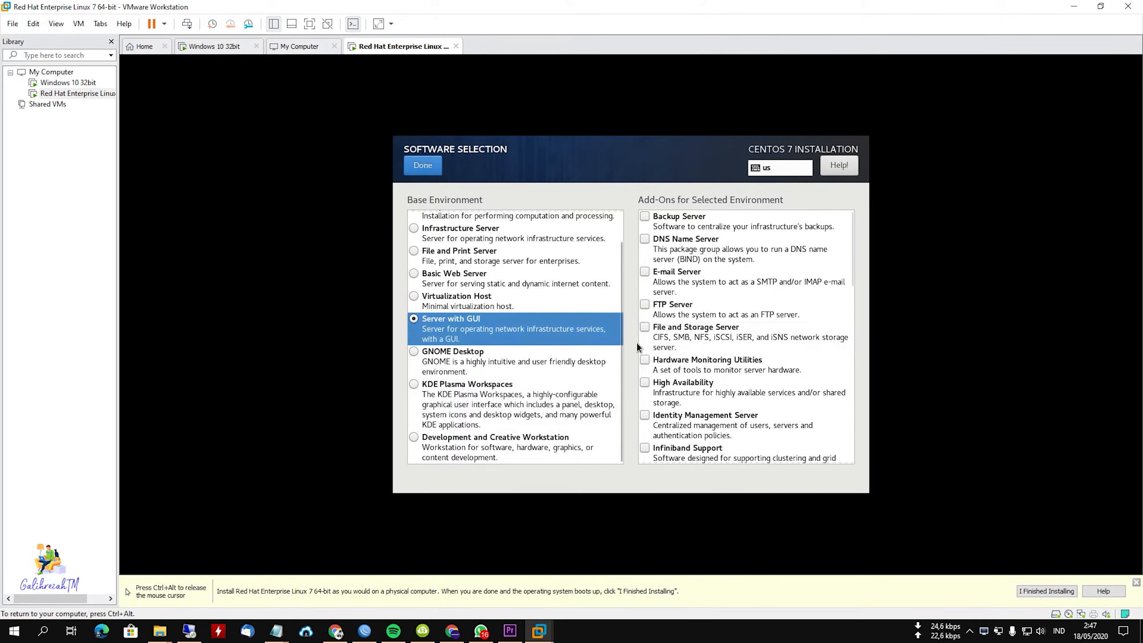
{"action": "scroll", "coordinate": [714, 304], "scroll_direction": "down", "scroll_amount": 10}
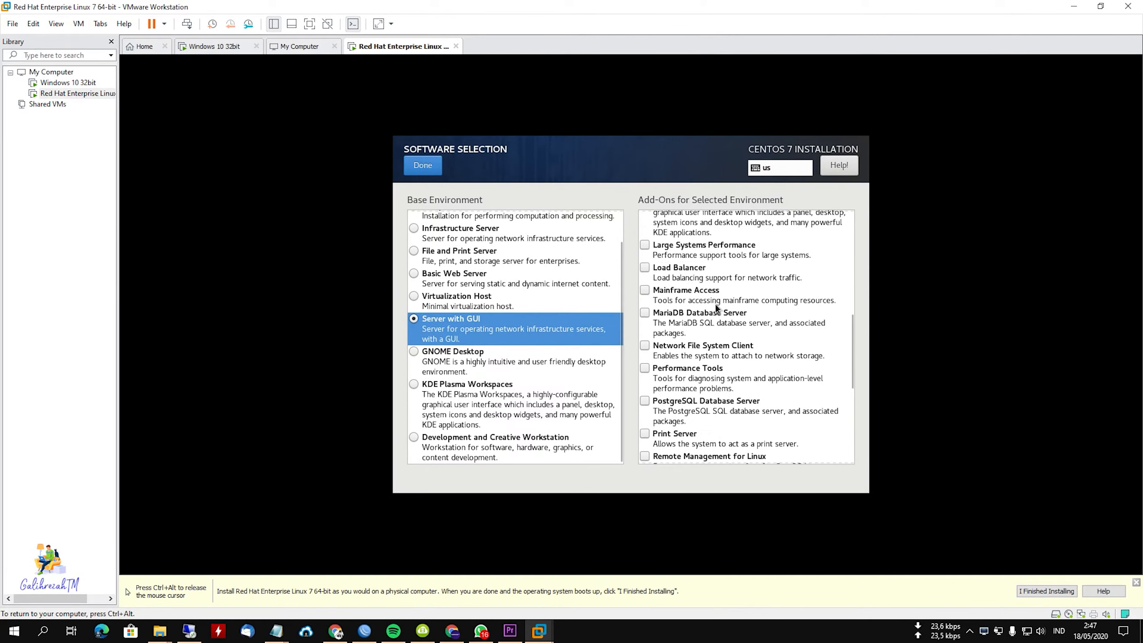
{"action": "left_click", "coordinate": [422, 164]}
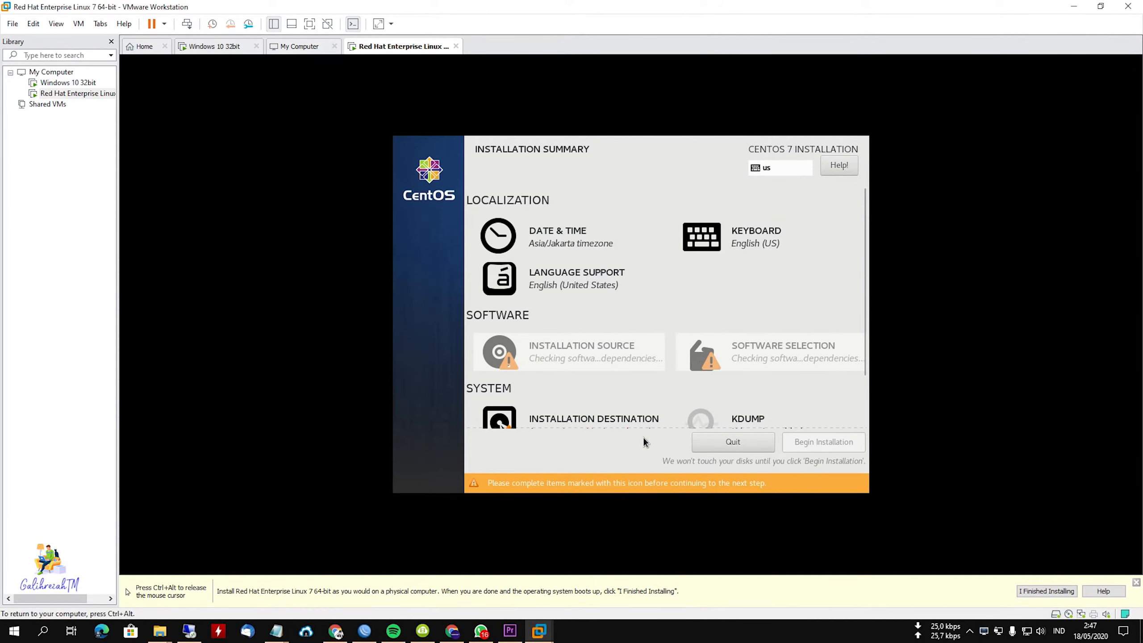
Accept the 10 GiB ATA VMware Virtual S disk as the installation destination with automatically configured partitioning.
{"action": "scroll", "coordinate": [650, 390], "scroll_direction": "down", "scroll_amount": 2}
{"action": "left_click", "coordinate": [586, 363]}
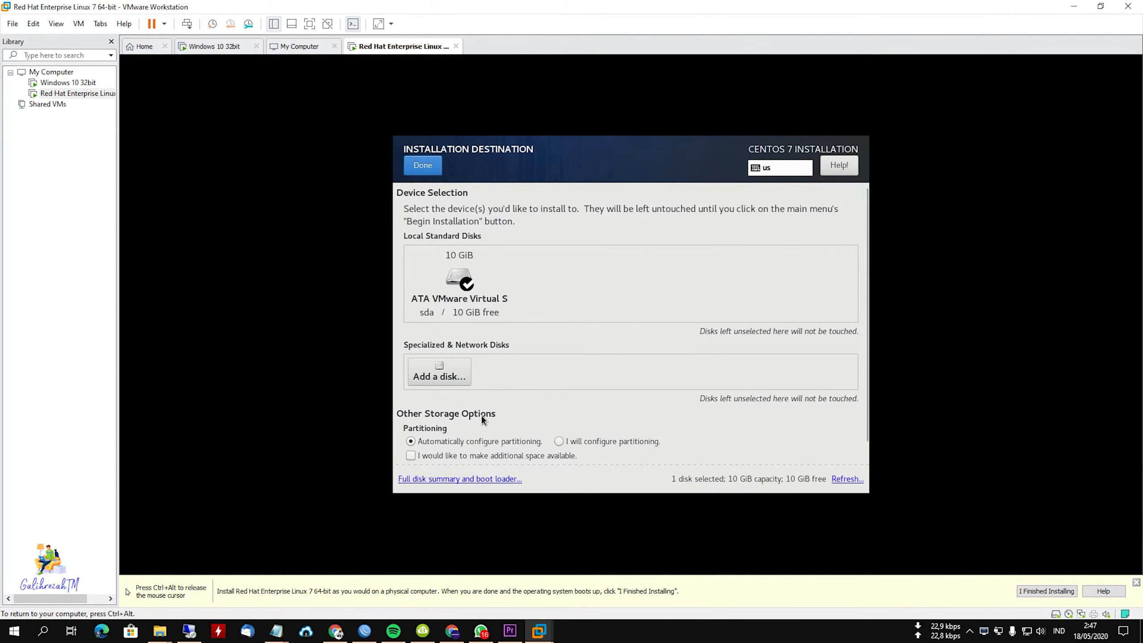
{"action": "scroll", "coordinate": [482, 418], "scroll_direction": "down", "scroll_amount": 1}
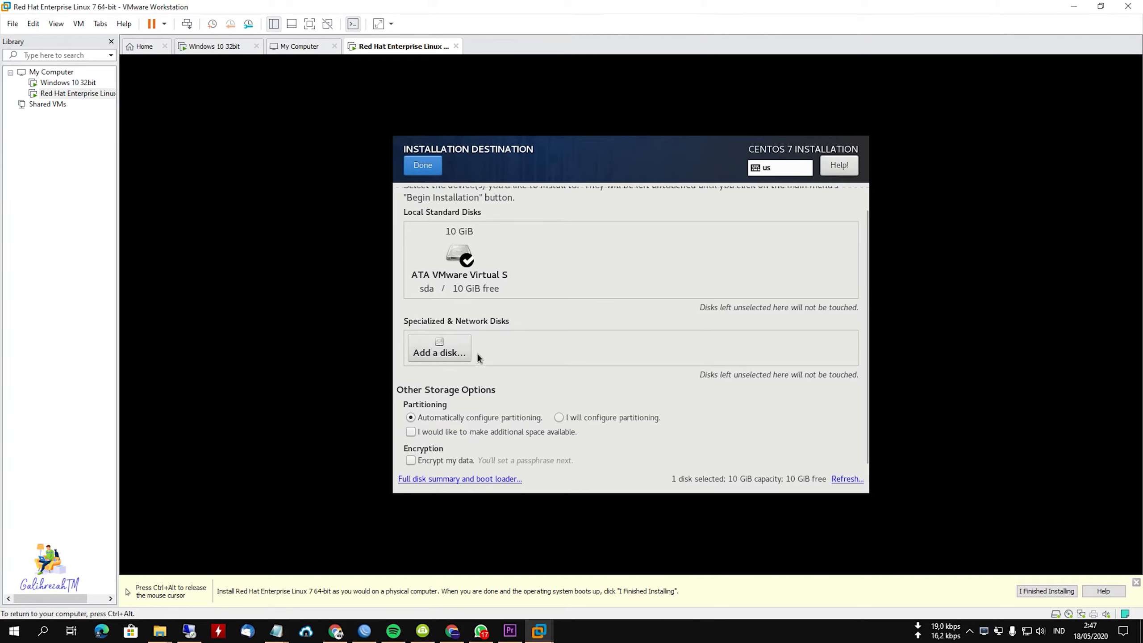
{"action": "left_click", "coordinate": [422, 173]}
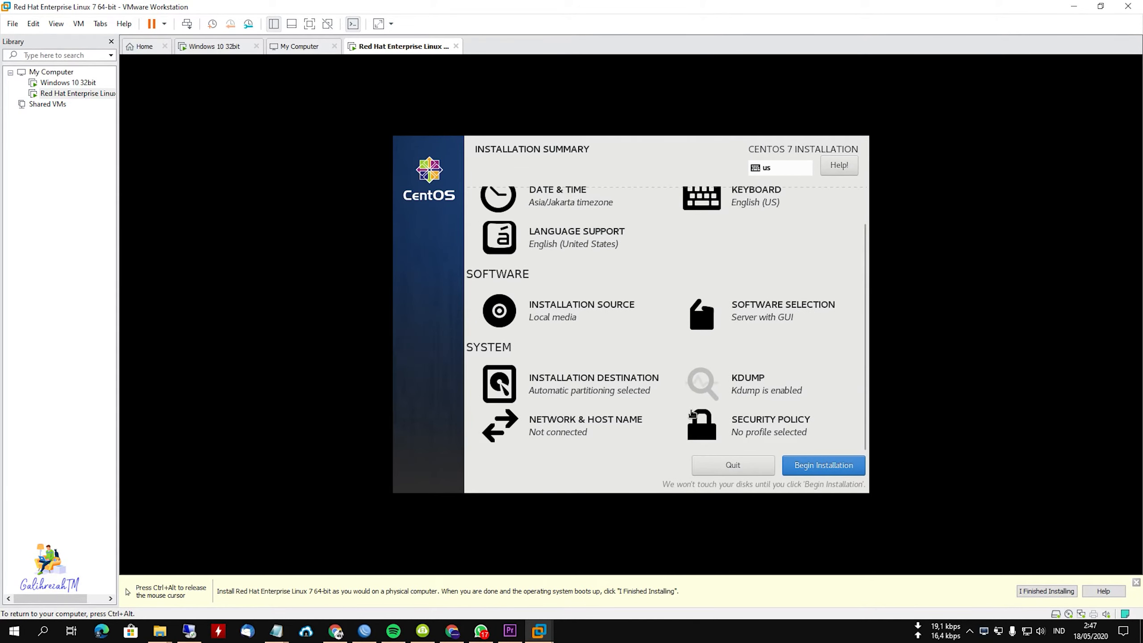
Turn on the Ethernet (ens33) connection and make it connect automatically when available, keeping the default host name.
{"action": "left_click", "coordinate": [578, 424]}
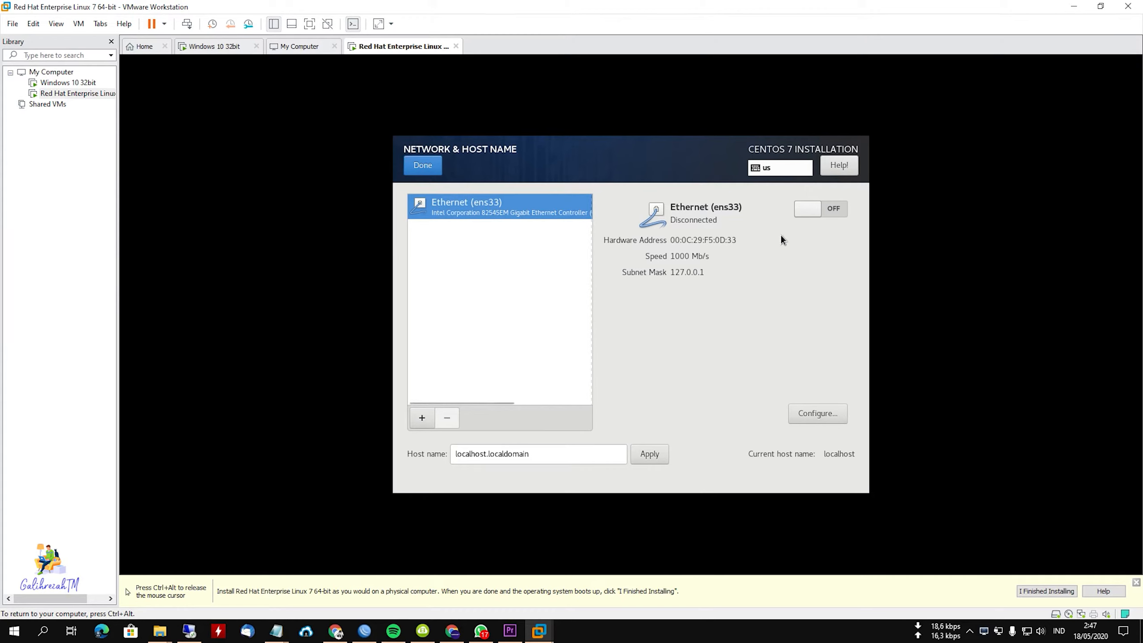
{"action": "left_click", "coordinate": [827, 209]}
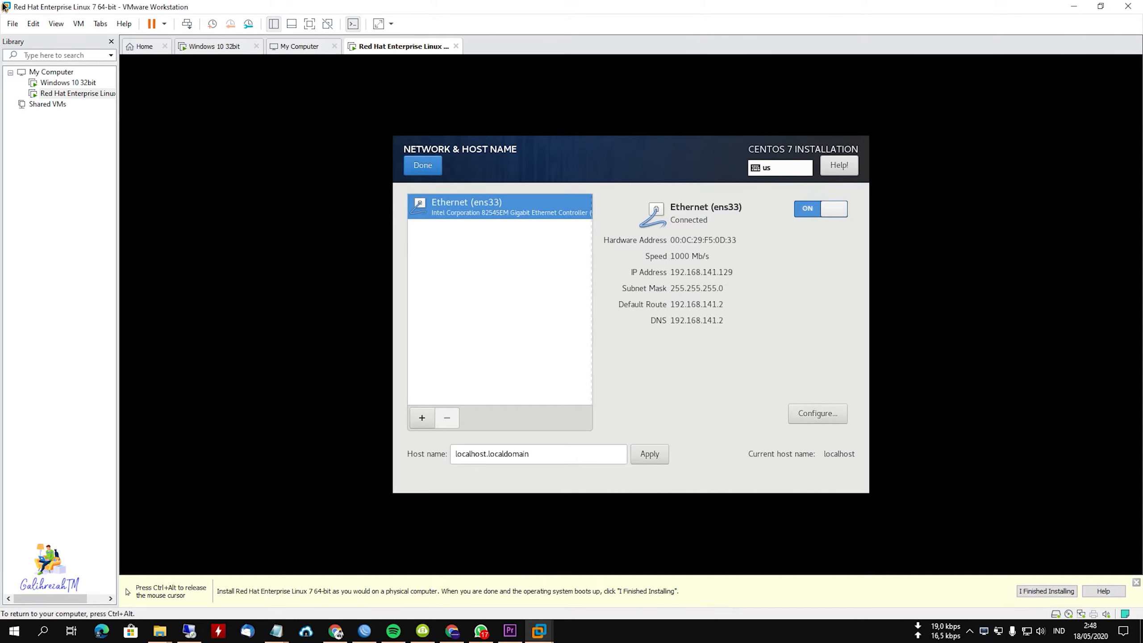
{"action": "left_click", "coordinate": [815, 417]}
{"action": "left_click", "coordinate": [448, 212]}
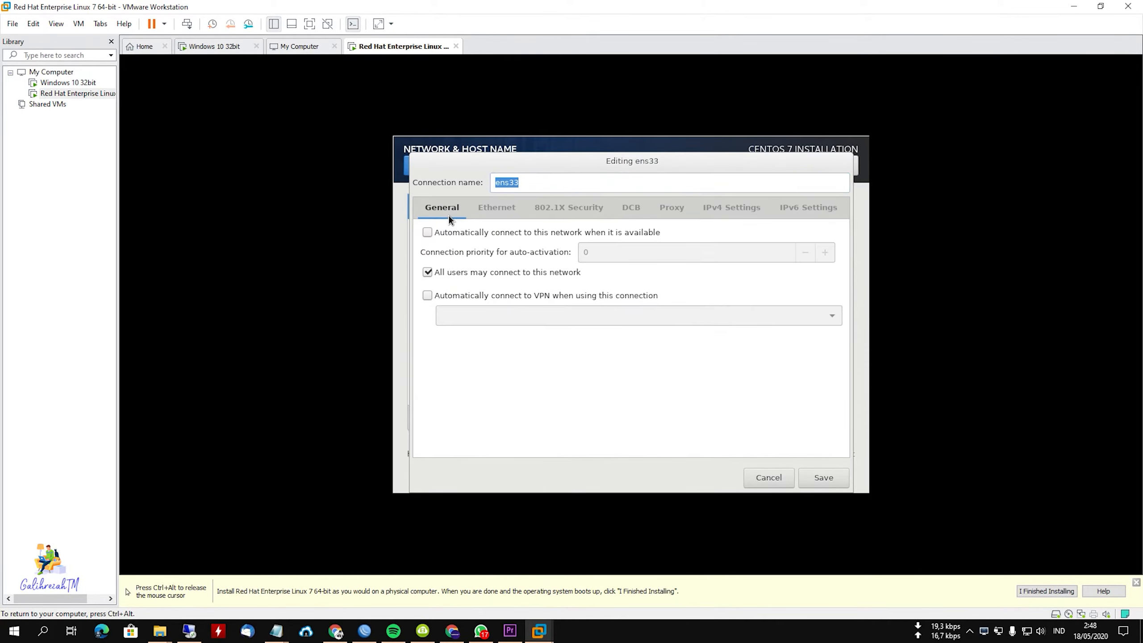
{"action": "left_click", "coordinate": [476, 234]}
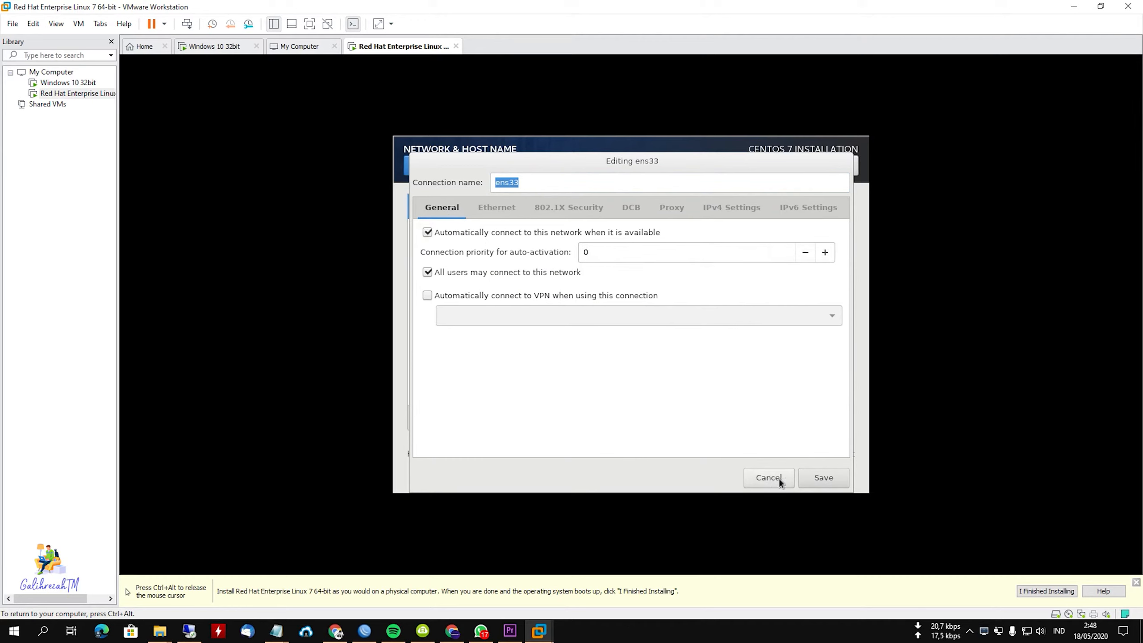
{"action": "left_click", "coordinate": [824, 478]}
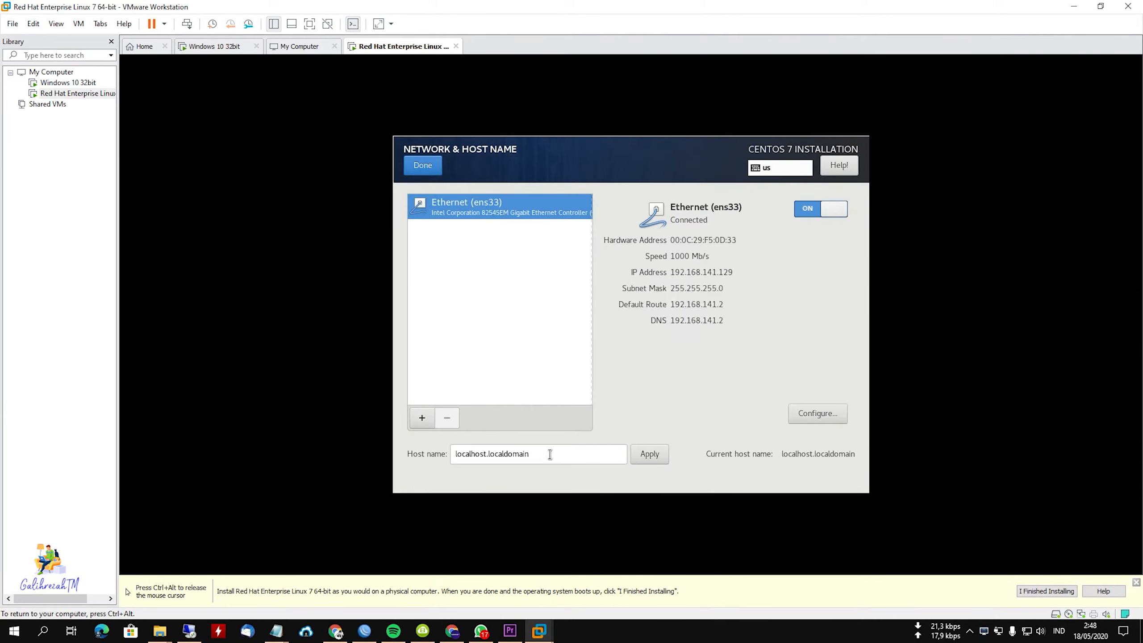
{"action": "left_click_drag", "start_coordinate": [558, 453], "coordinate": [392, 454]}
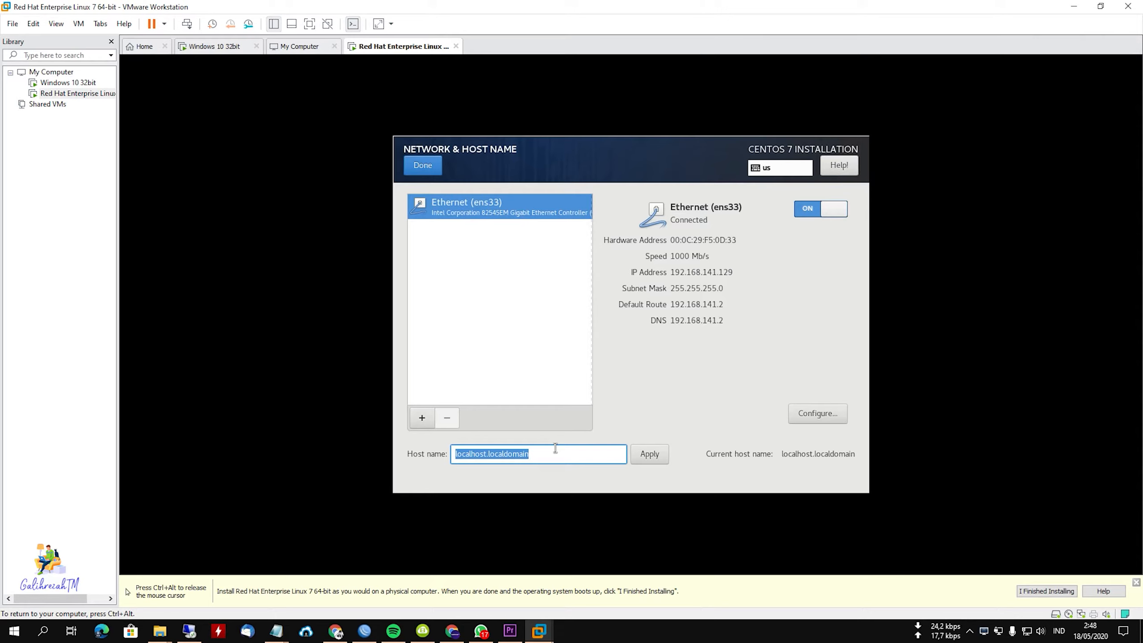
{"action": "left_click", "coordinate": [430, 172]}
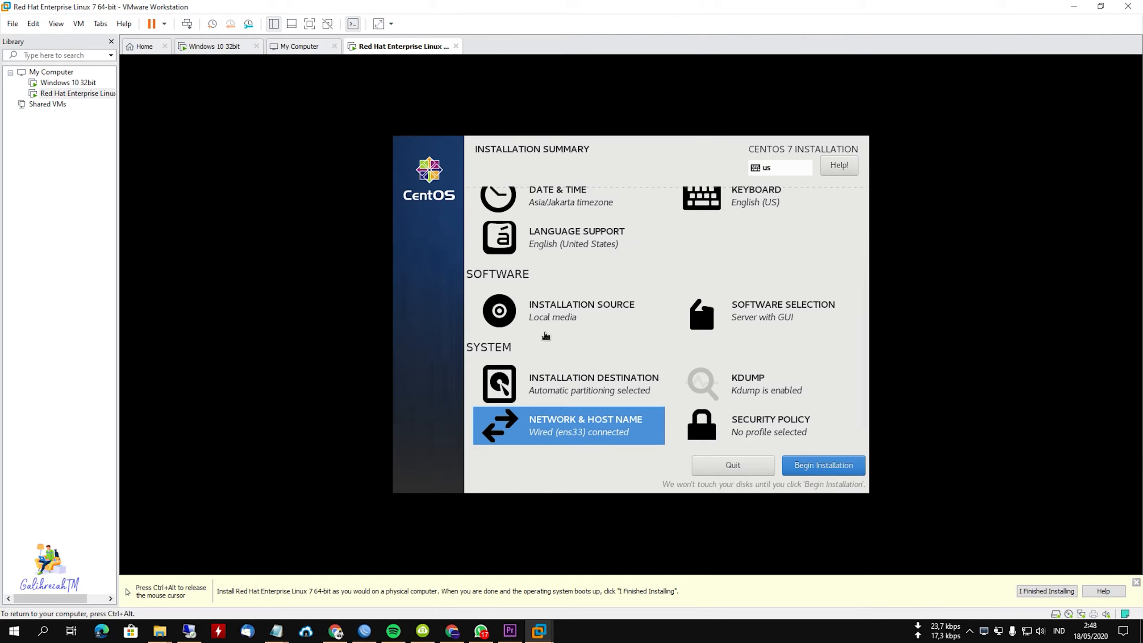
Begin the CentOS installation, then enter and confirm the root password, accepting it despite being weak.
{"action": "left_click", "coordinate": [810, 468]}
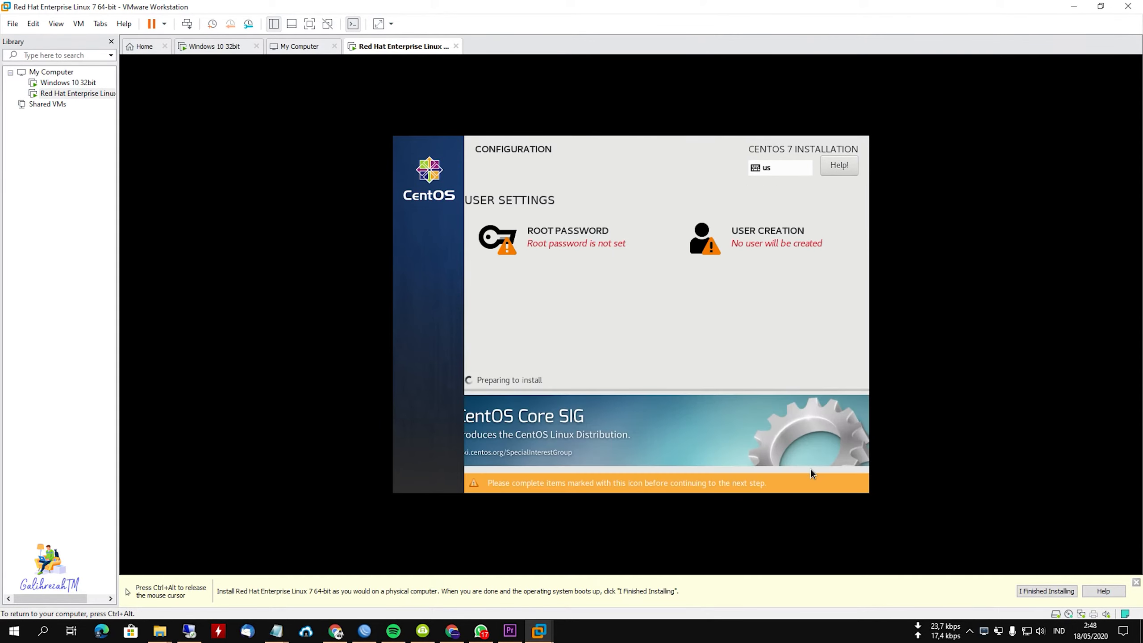
{"action": "left_click", "coordinate": [586, 242]}
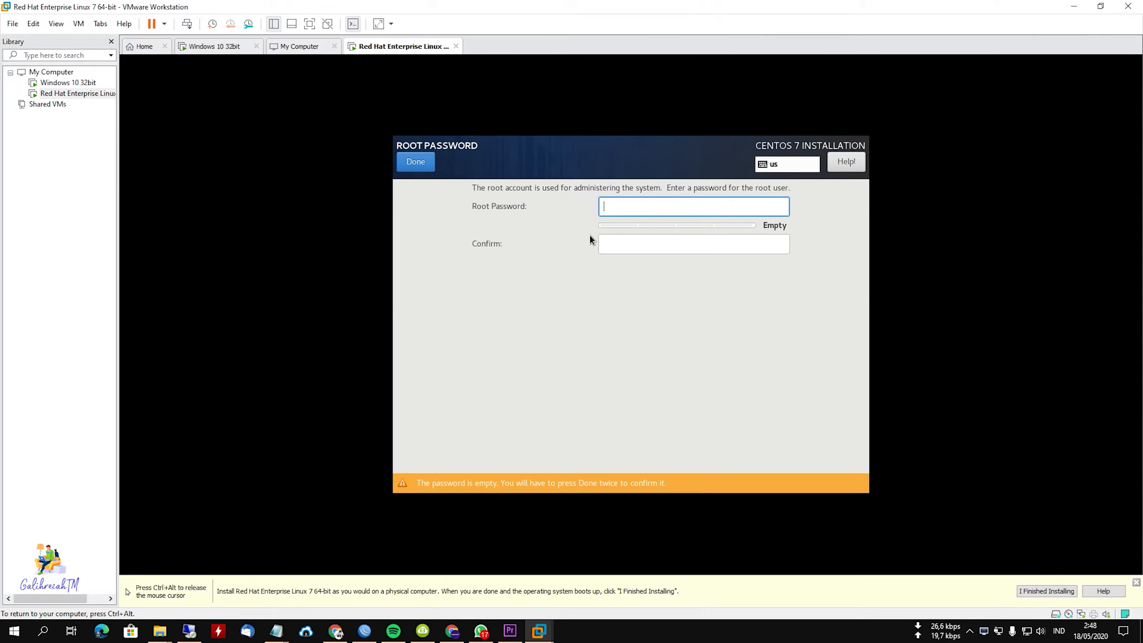
{"action": "type", "text": "123456"}
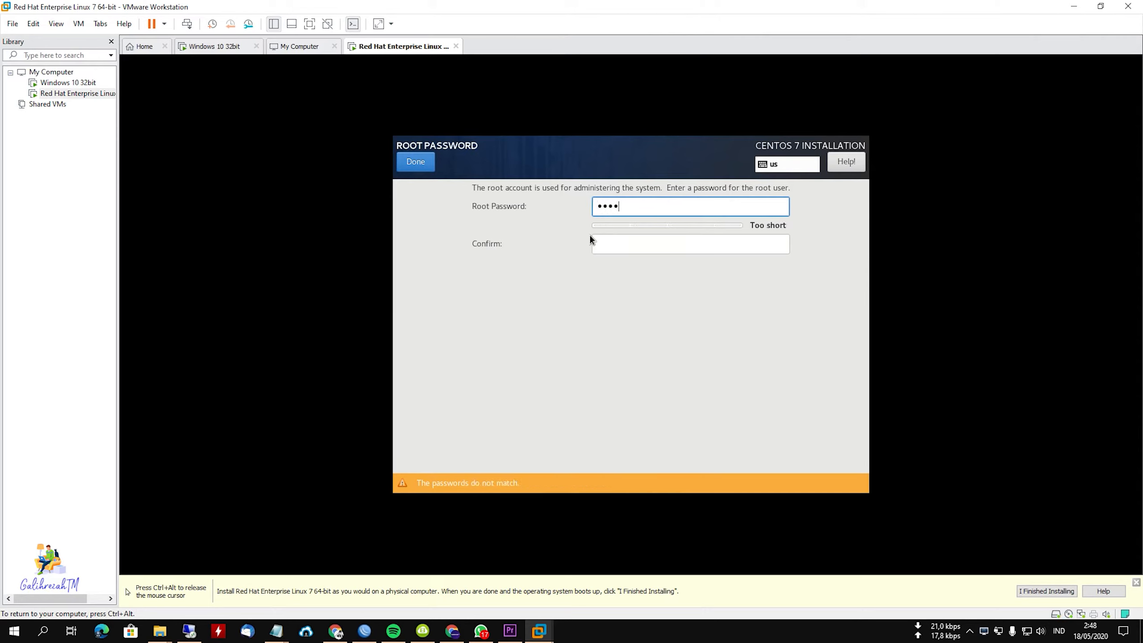
{"action": "left_click", "coordinate": [645, 245]}
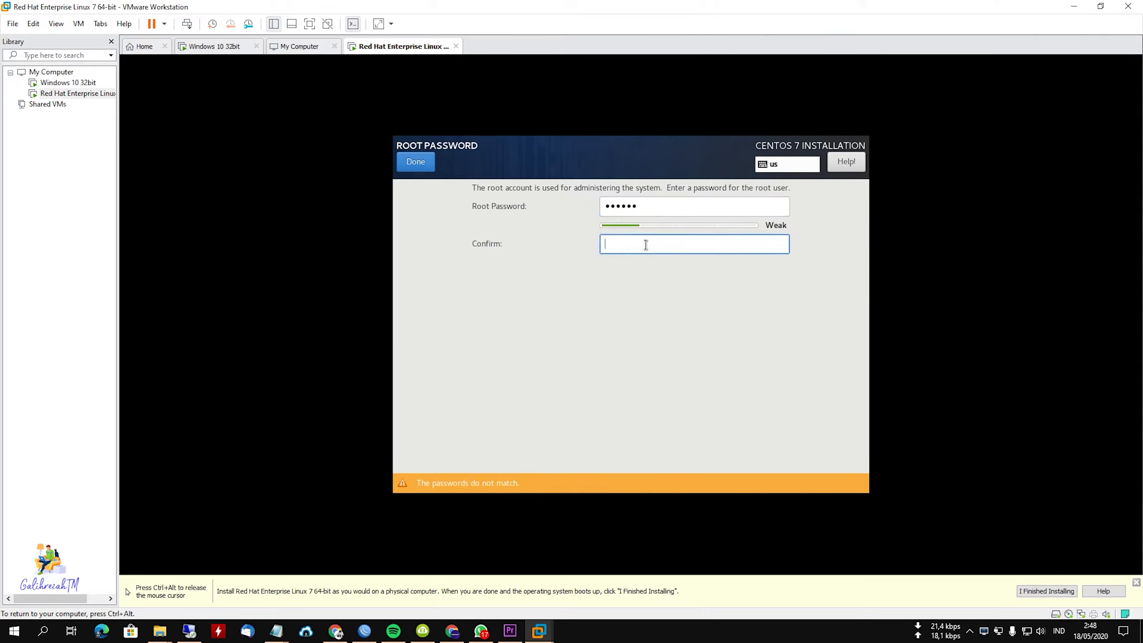
{"action": "type", "text": "123456"}
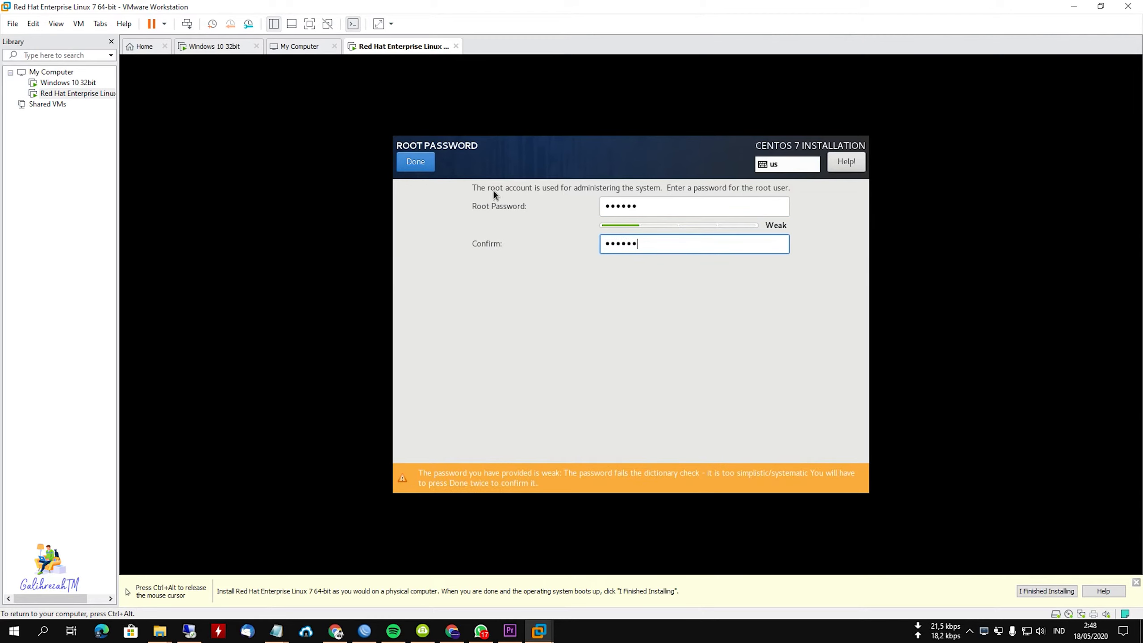
{"action": "left_click", "coordinate": [418, 157]}
{"action": "left_click", "coordinate": [418, 159]}
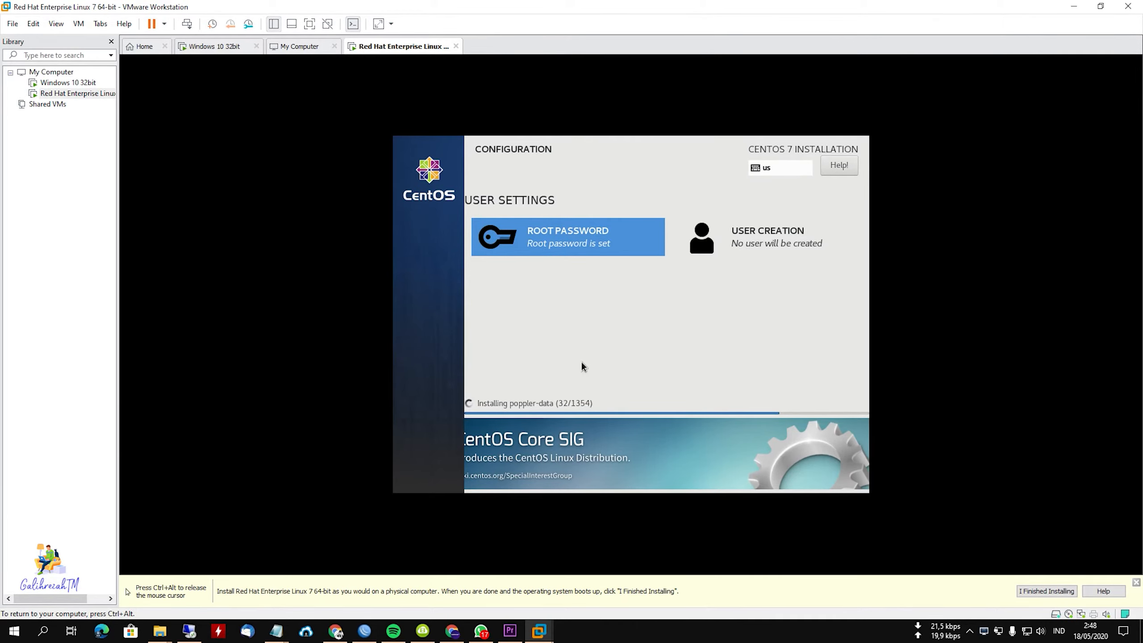
In the Windows 10 32bit virtual machine, allow remote desktop connections to the computer and close the System and File Explorer windows.
{"action": "key", "text": "ctrl+alt"}
{"action": "left_click", "coordinate": [67, 82]}
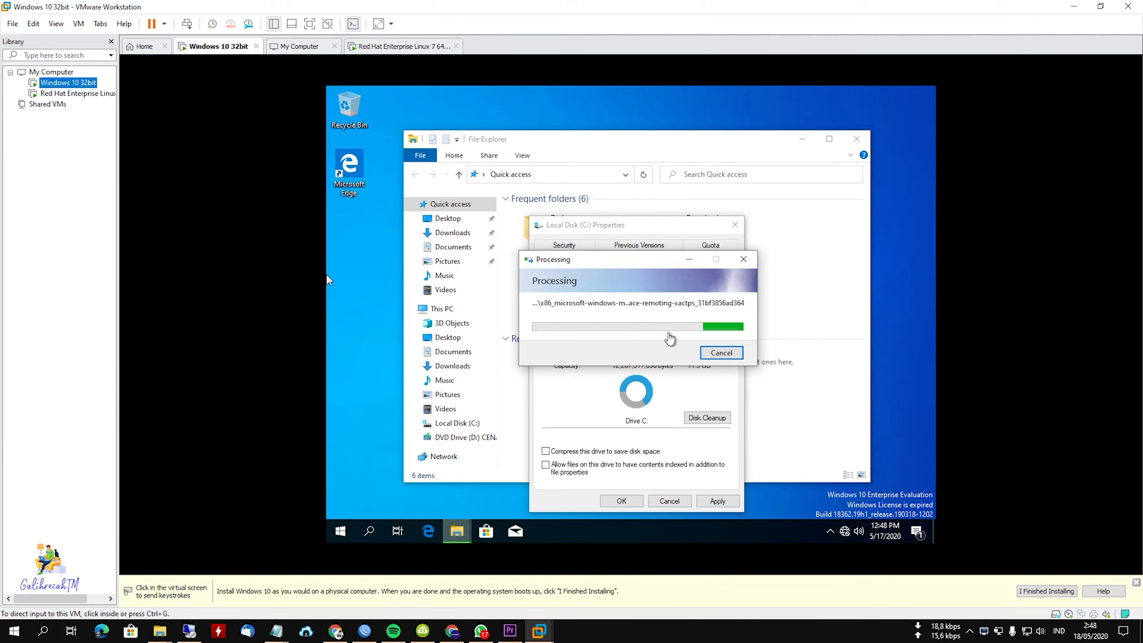
{"action": "left_click", "coordinate": [328, 277]}
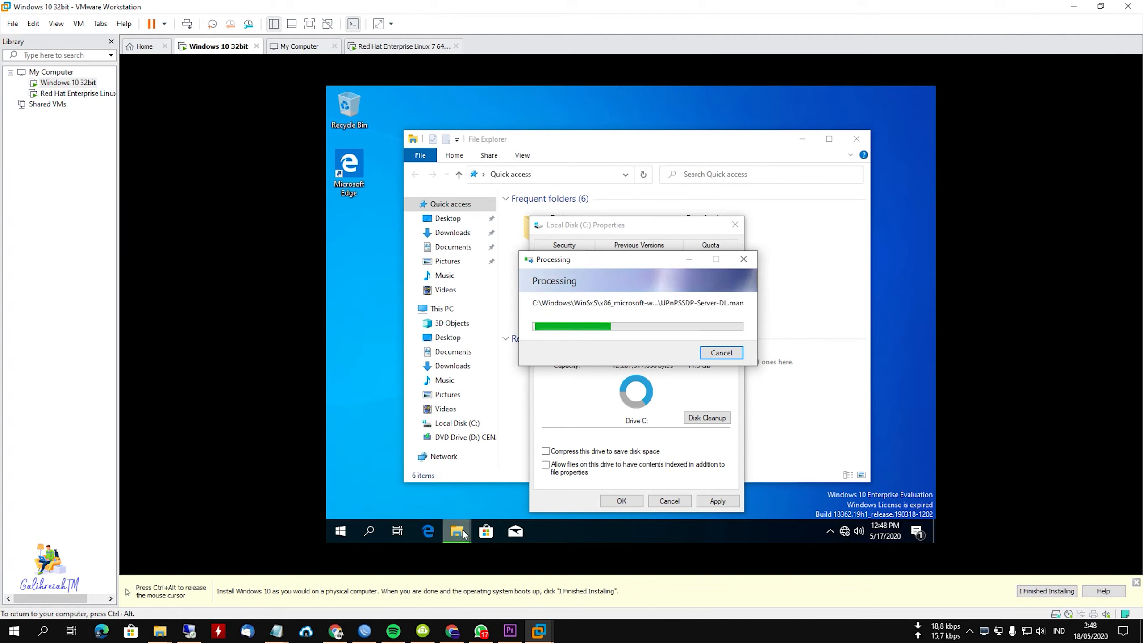
{"action": "left_click", "coordinate": [831, 409]}
{"action": "right_click", "coordinate": [439, 308]}
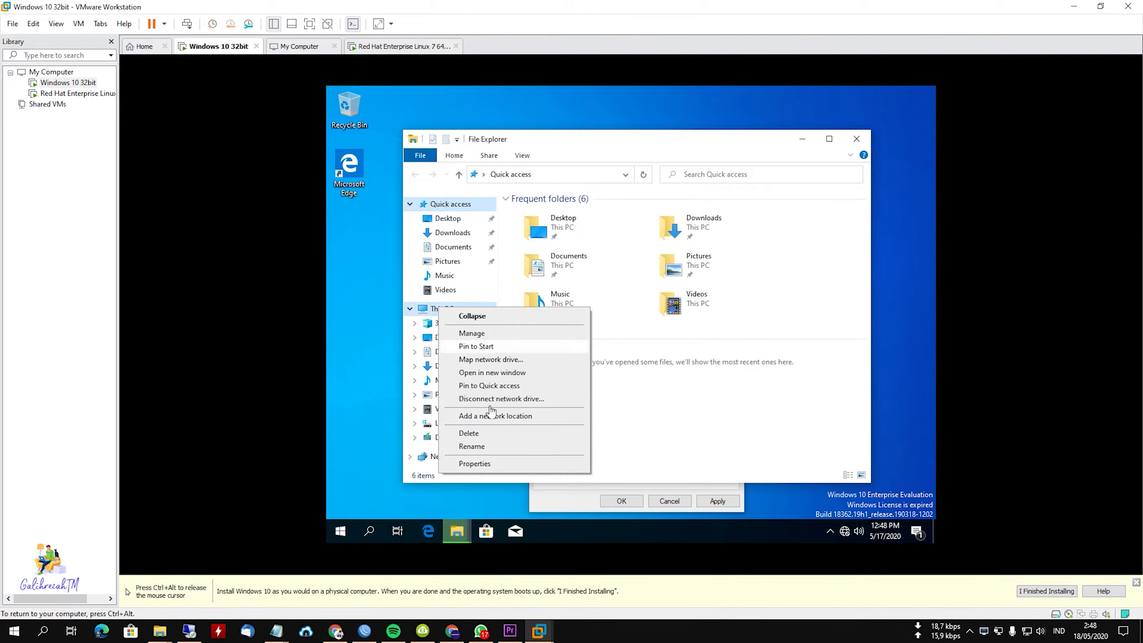
{"action": "left_click", "coordinate": [515, 465]}
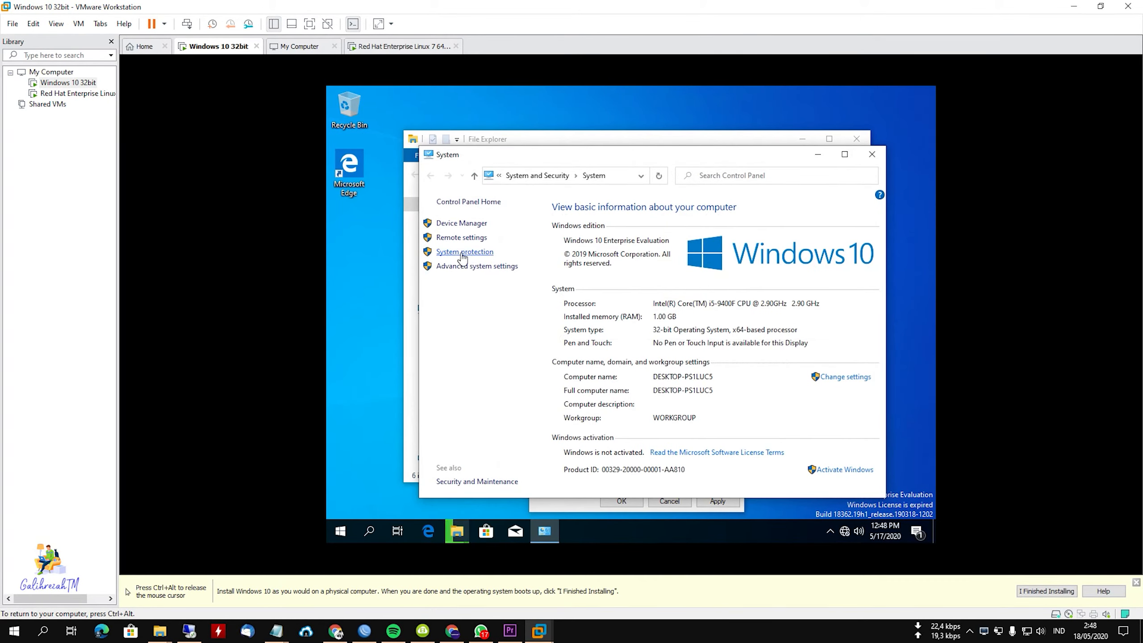
{"action": "left_click", "coordinate": [460, 238]}
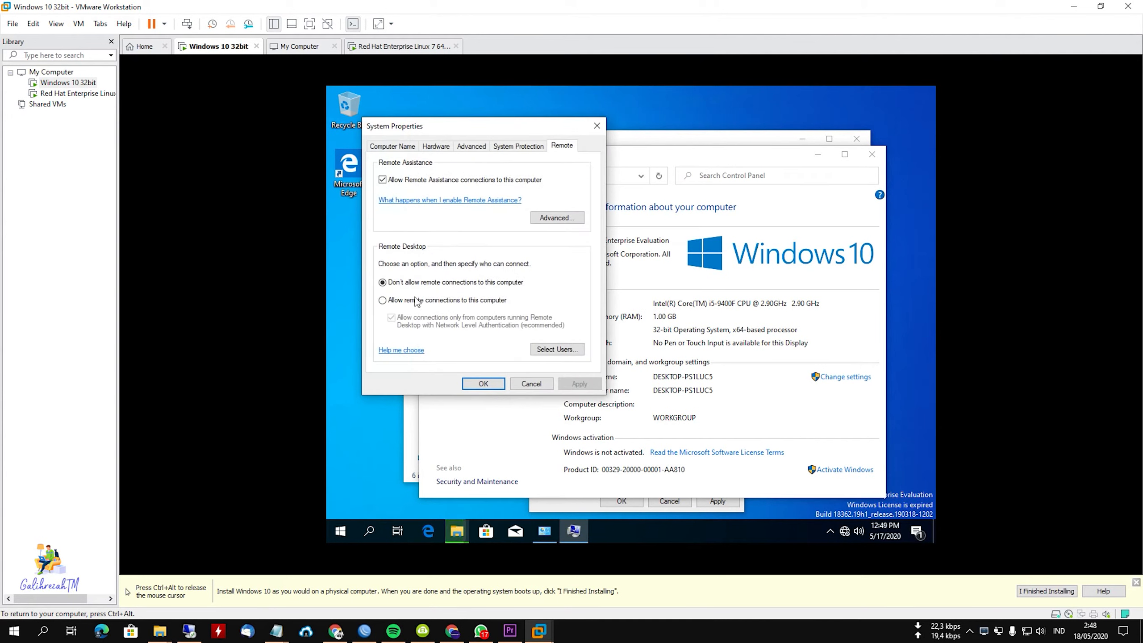
{"action": "left_click", "coordinate": [383, 301]}
{"action": "left_click", "coordinate": [479, 385]}
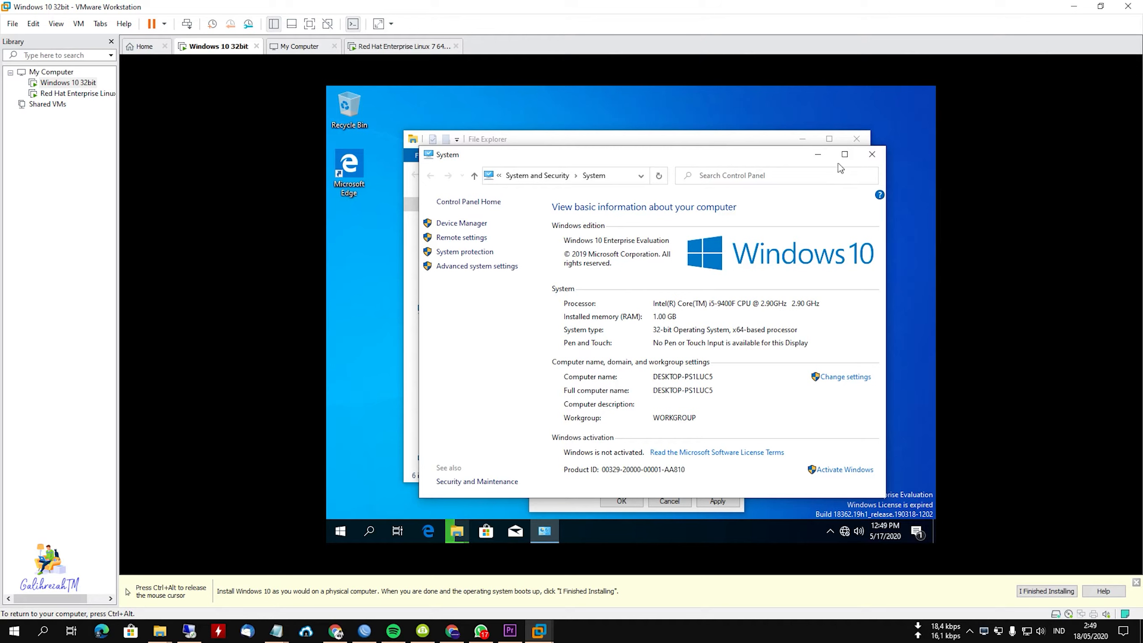
{"action": "left_click", "coordinate": [877, 159]}
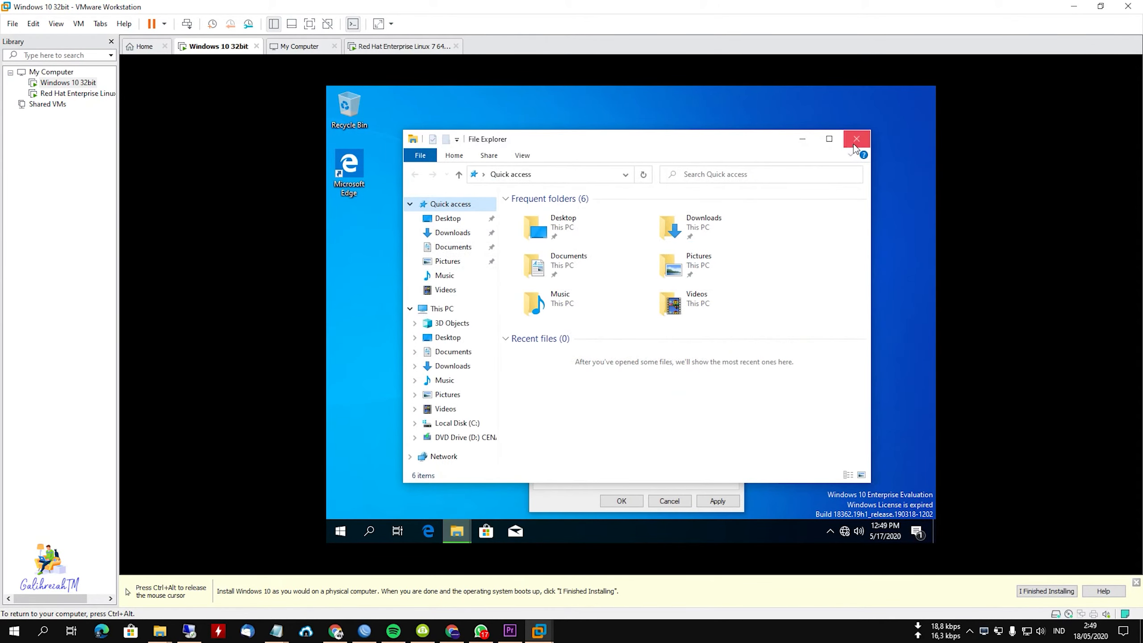
{"action": "left_click", "coordinate": [856, 144]}
Refresh the Windows 10 desktop and return to the Red Hat Enterprise Linux 7 64-bit virtual machine to check the installation.
{"action": "right_click", "coordinate": [443, 152]}
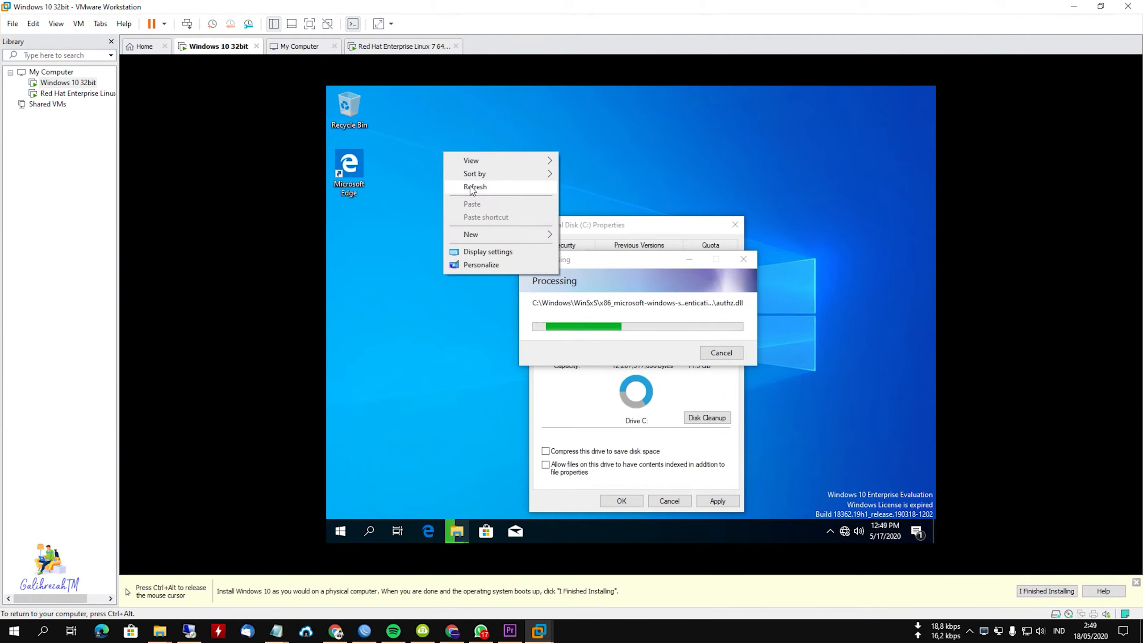
{"action": "left_click", "coordinate": [469, 184]}
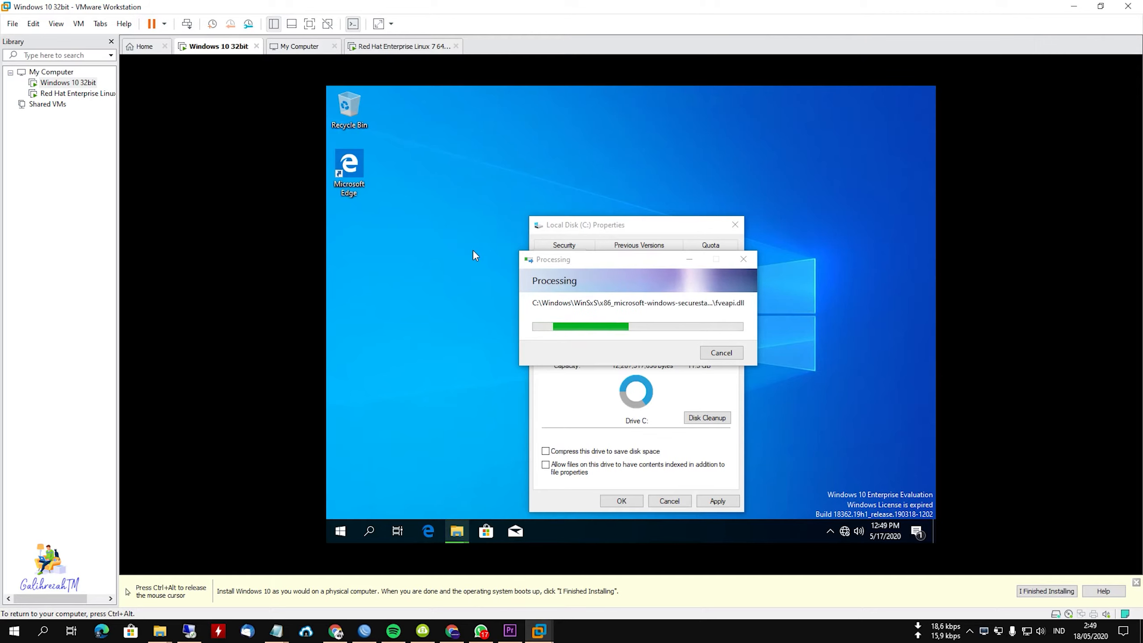
{"action": "left_click", "coordinate": [80, 95]}
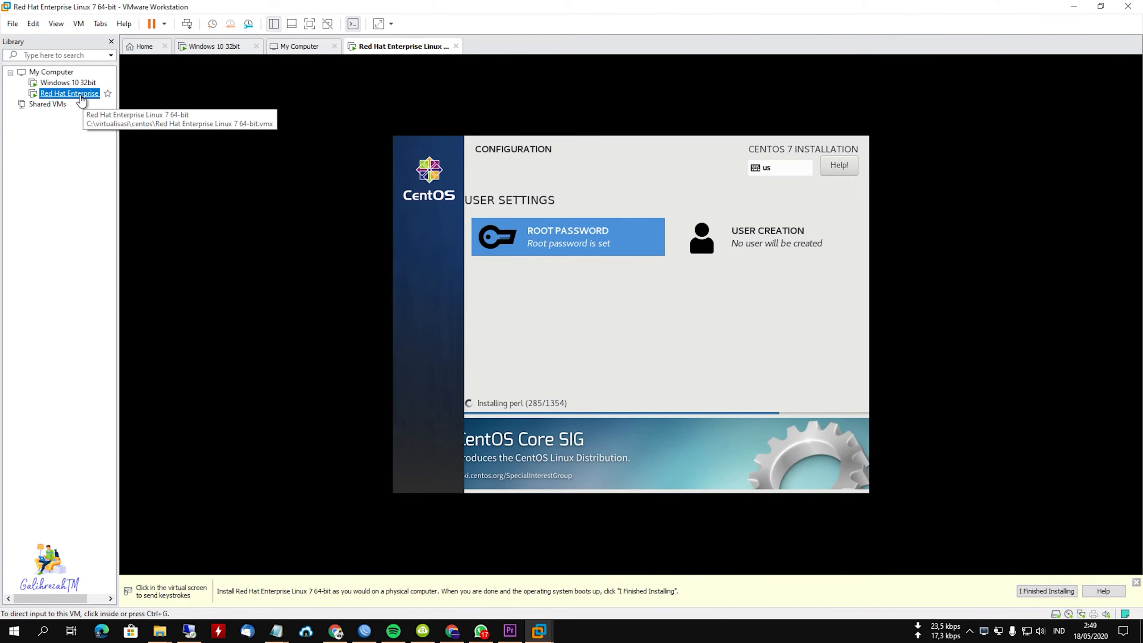
In the Windows 10 32bit virtual machine, mark the operating system installation as finished and start the VMware Tools installation.
{"action": "left_click", "coordinate": [59, 83]}
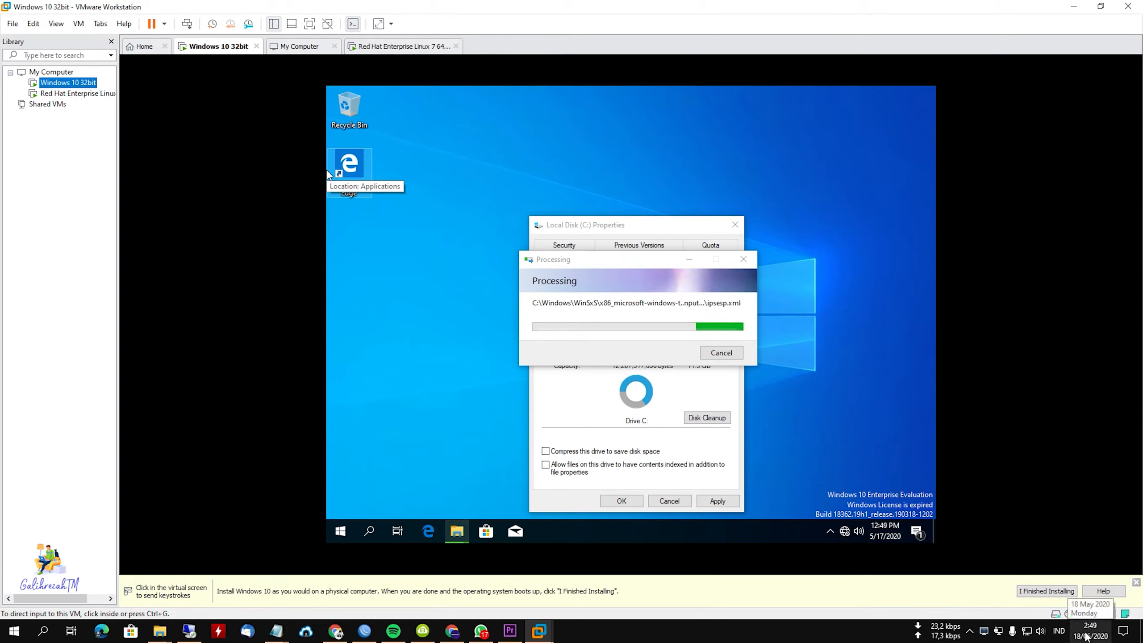
{"action": "left_click", "coordinate": [1086, 635]}
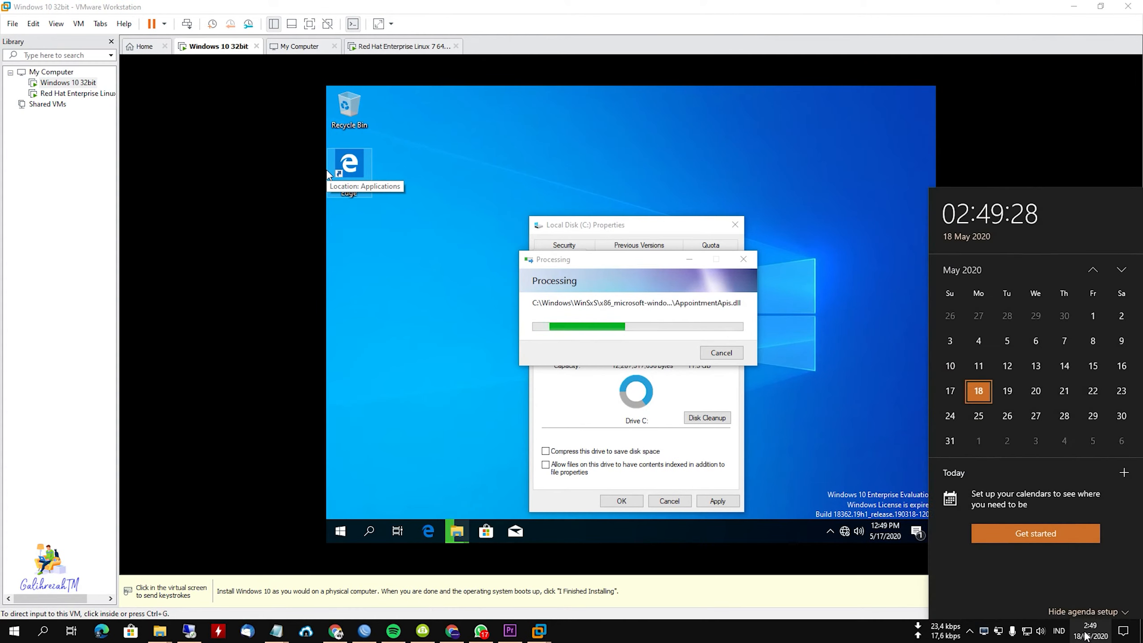
{"action": "left_click", "coordinate": [781, 633]}
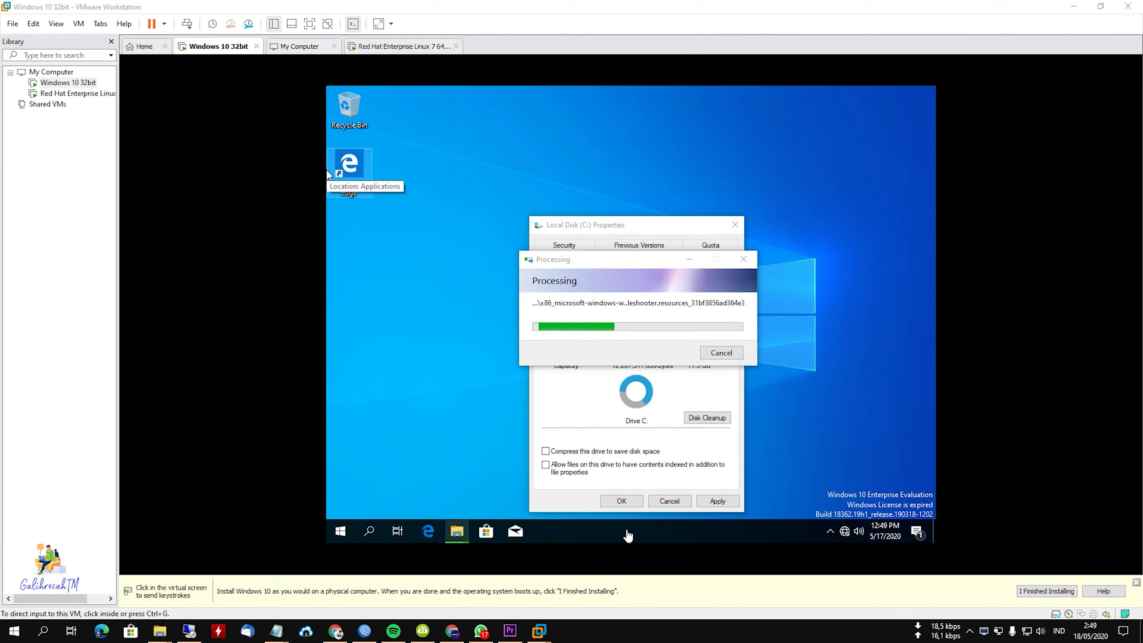
{"action": "left_click", "coordinate": [1027, 591]}
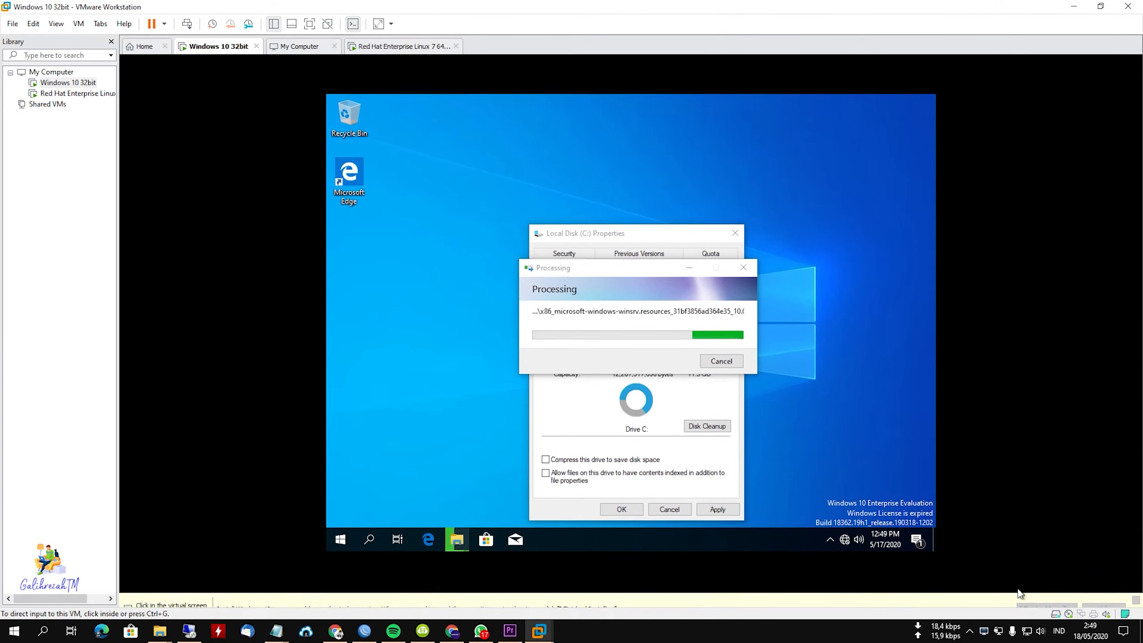
{"action": "right_click", "coordinate": [51, 88]}
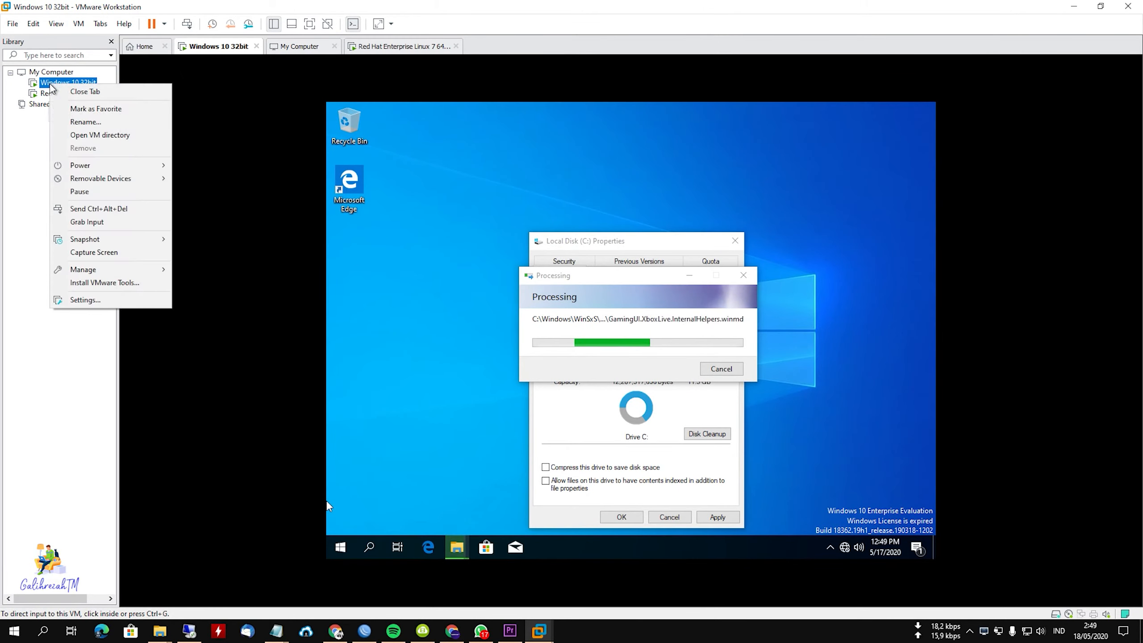
{"action": "left_click", "coordinate": [90, 284]}
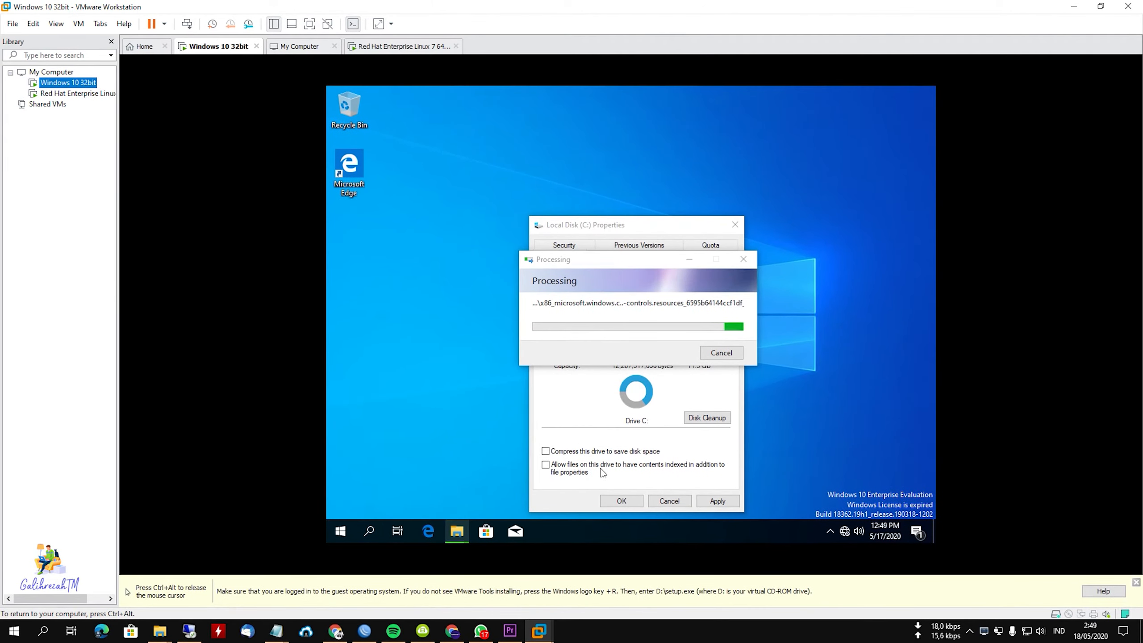
Browse the guest's DVD Drive (D:) VMware Tools in File Explorer and try opening the autorun icon file, dismissing the app choice.
{"action": "left_click", "coordinate": [461, 530]}
{"action": "right_click", "coordinate": [461, 530]}
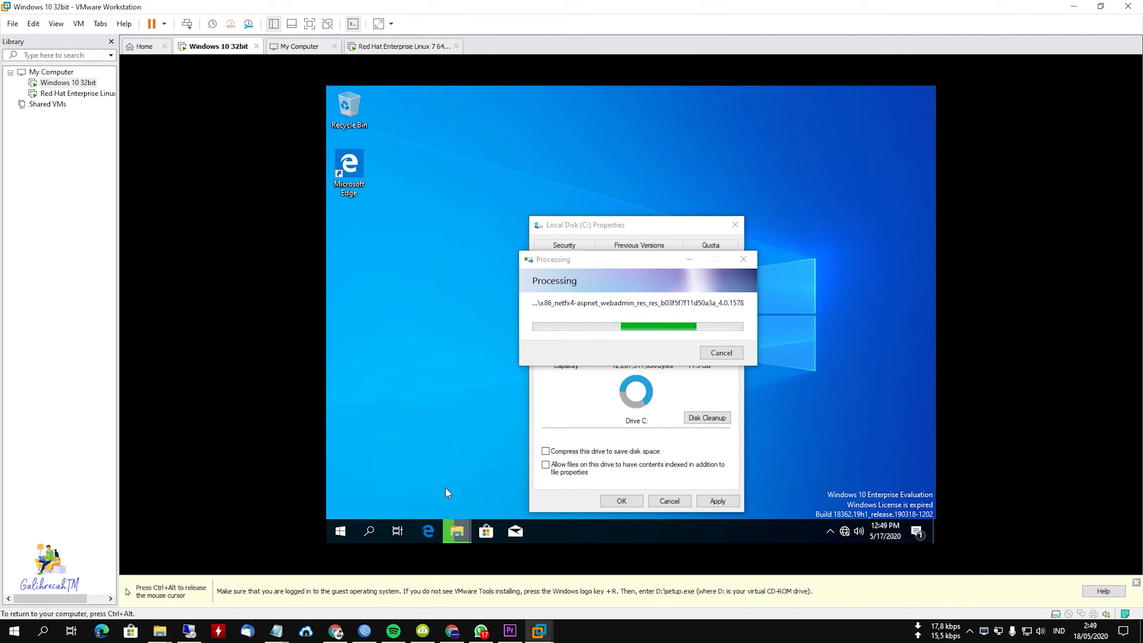
{"action": "left_click", "coordinate": [446, 466]}
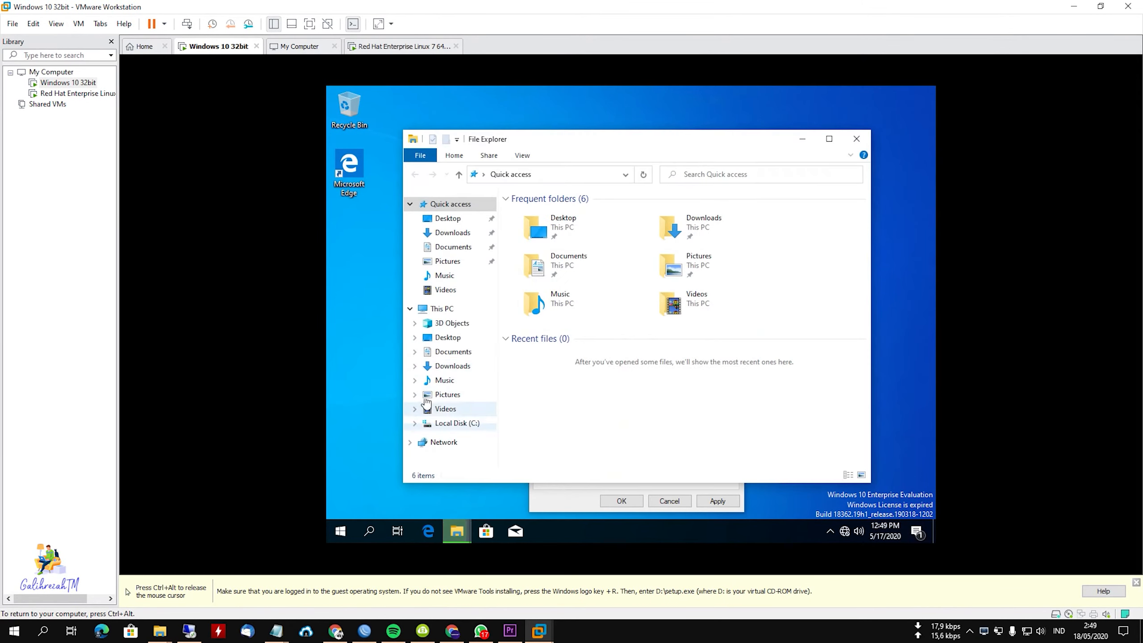
{"action": "left_click", "coordinate": [454, 437]}
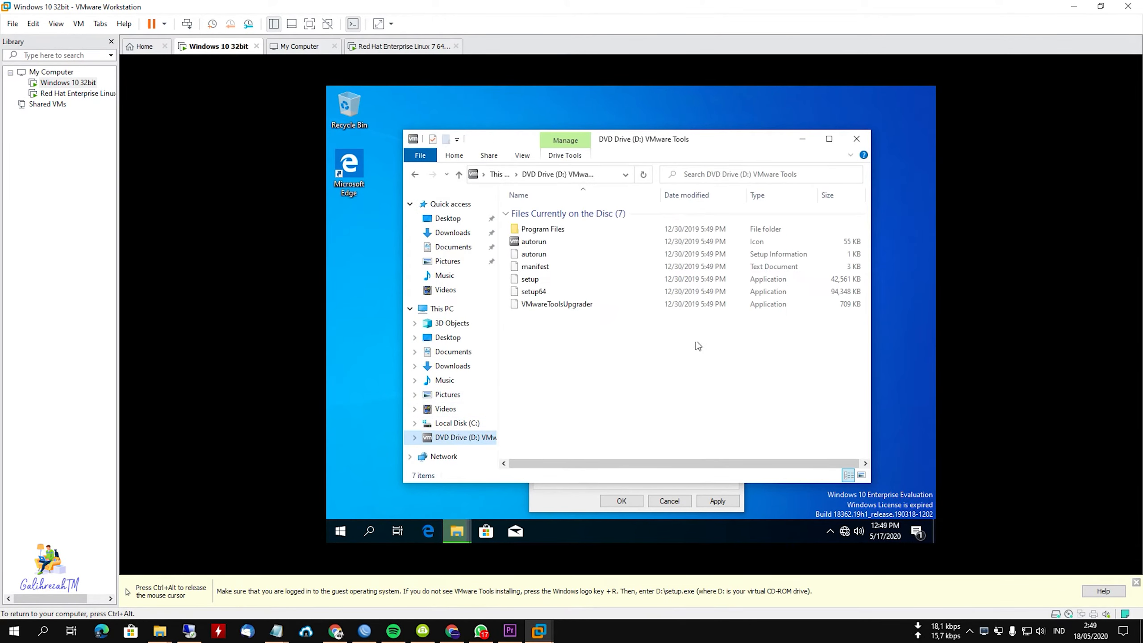
{"action": "left_click", "coordinate": [538, 243]}
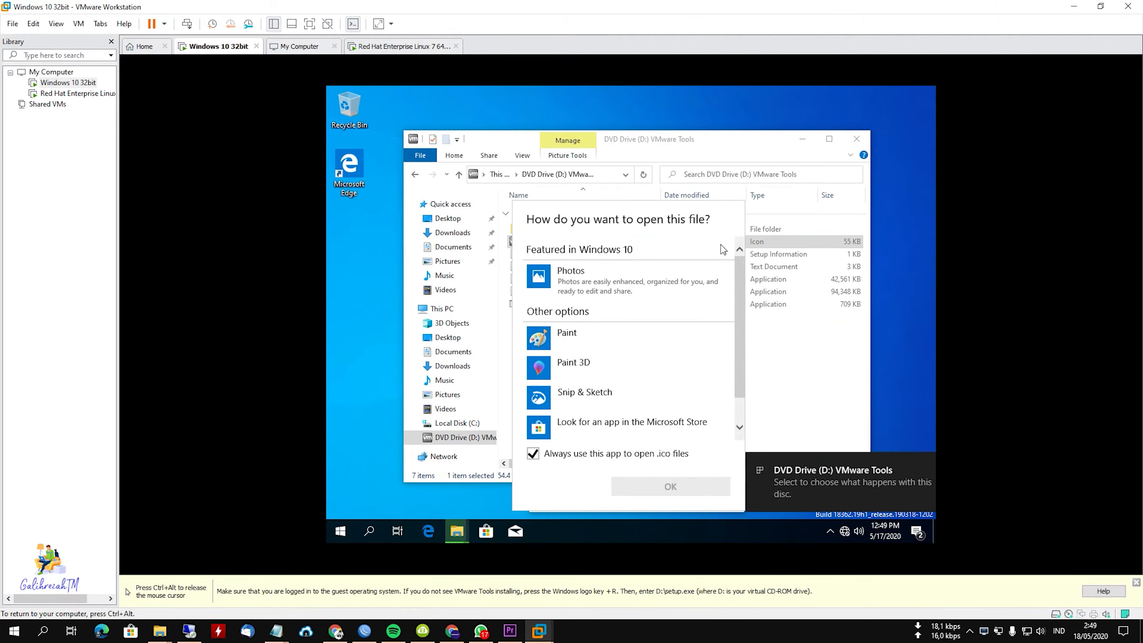
{"action": "left_click", "coordinate": [772, 356]}
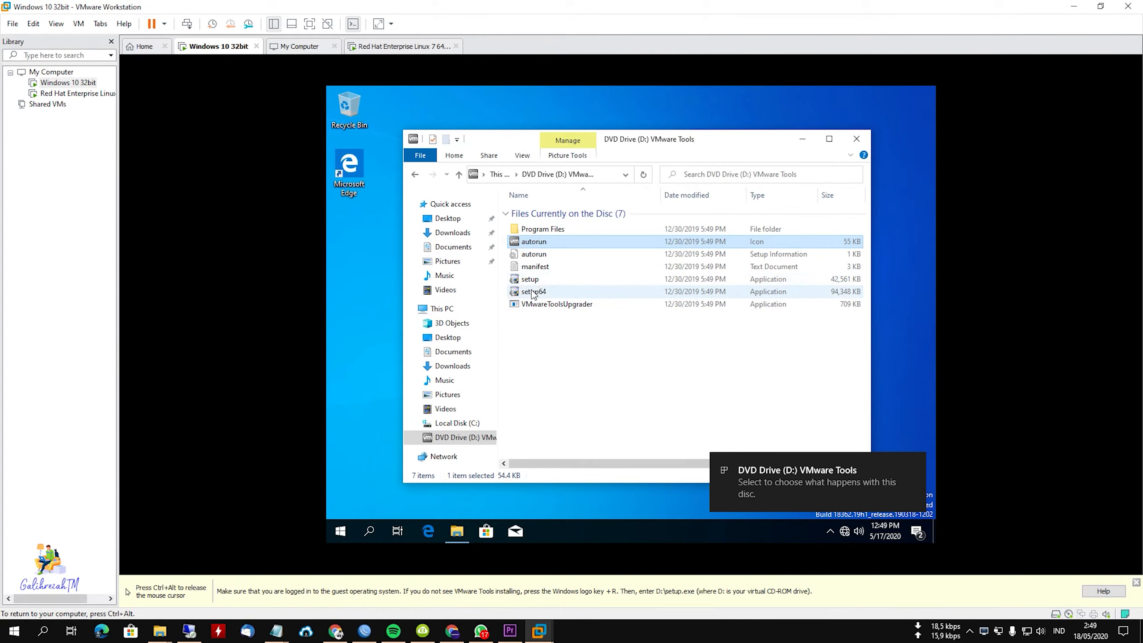
Run the 32-bit setup application from the VMware Tools disc and continue past the wizard's welcome page.
{"action": "left_click", "coordinate": [534, 292]}
{"action": "double_click", "coordinate": [531, 279]}
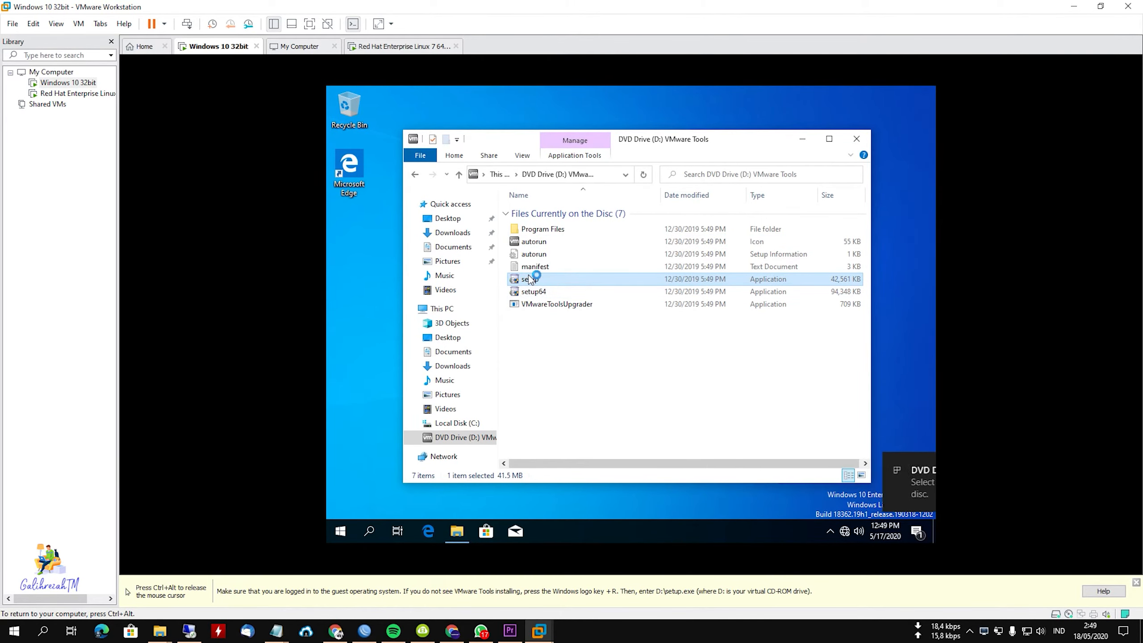
{"action": "left_click", "coordinate": [575, 387]}
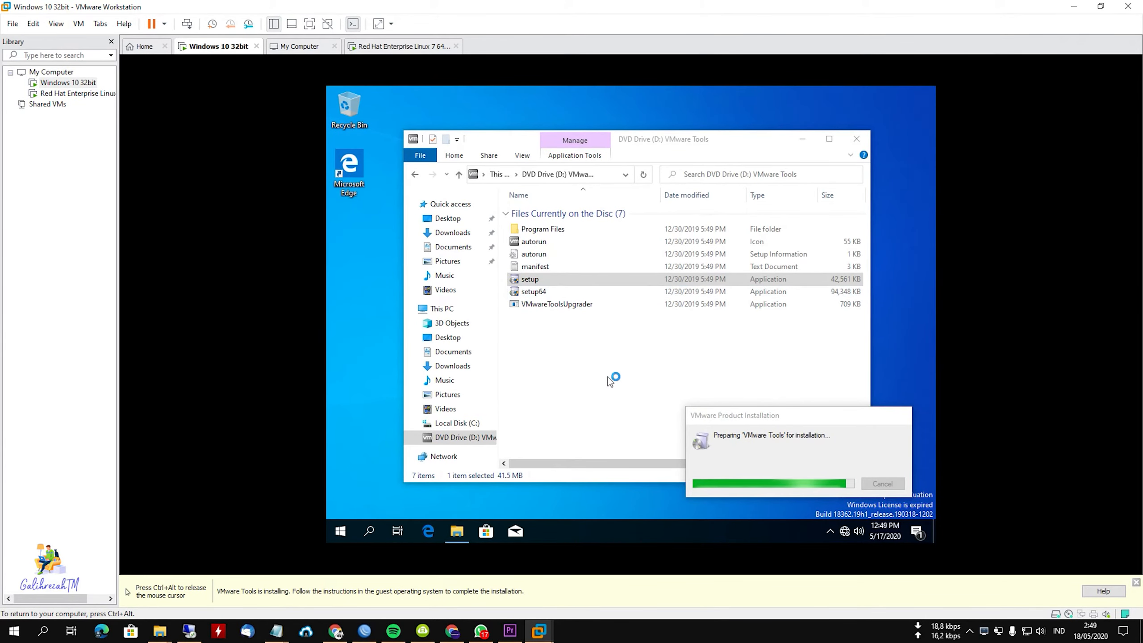
{"action": "left_click", "coordinate": [456, 532]}
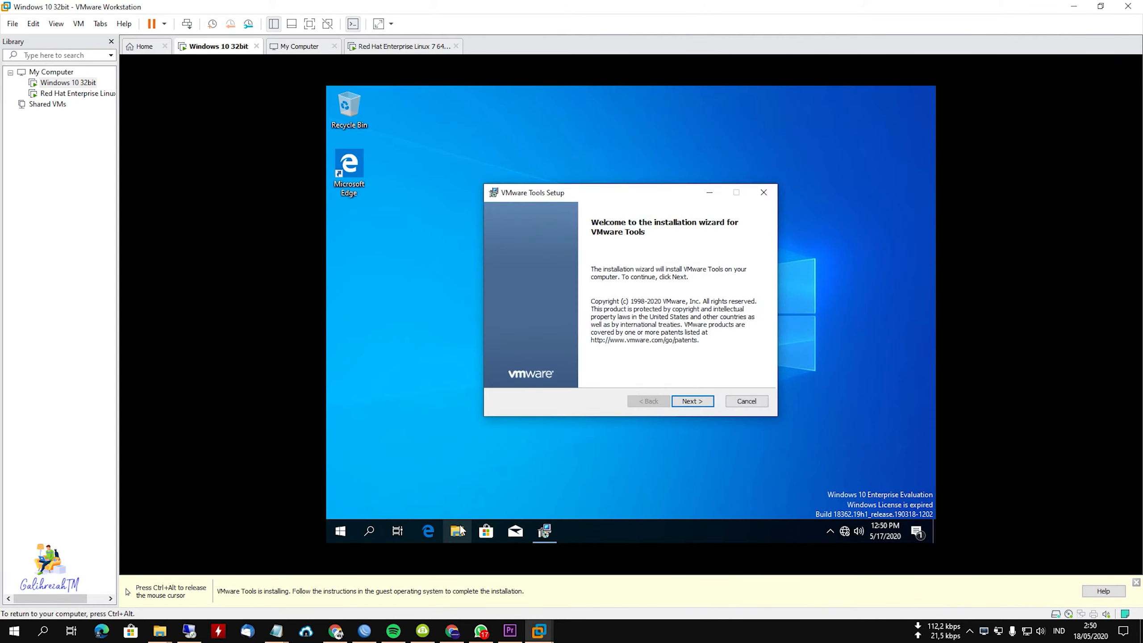
{"action": "left_click", "coordinate": [677, 401]}
Check the Windows 10 system type in the This PC properties, closing the System and File Explorer windows when done.
{"action": "left_click", "coordinate": [457, 532]}
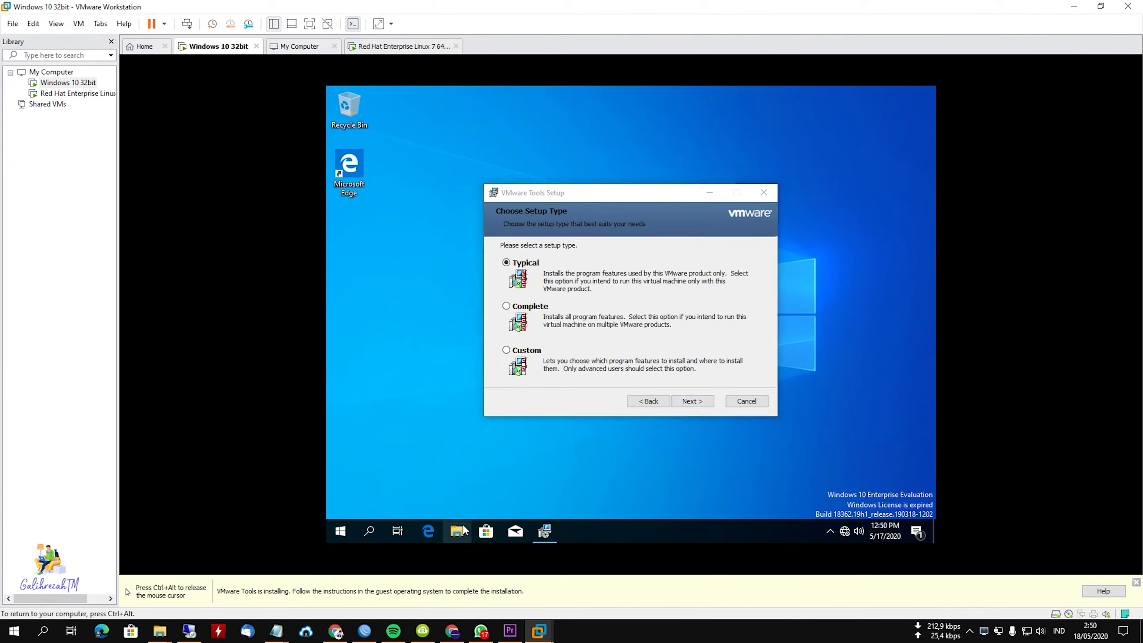
{"action": "right_click", "coordinate": [444, 309]}
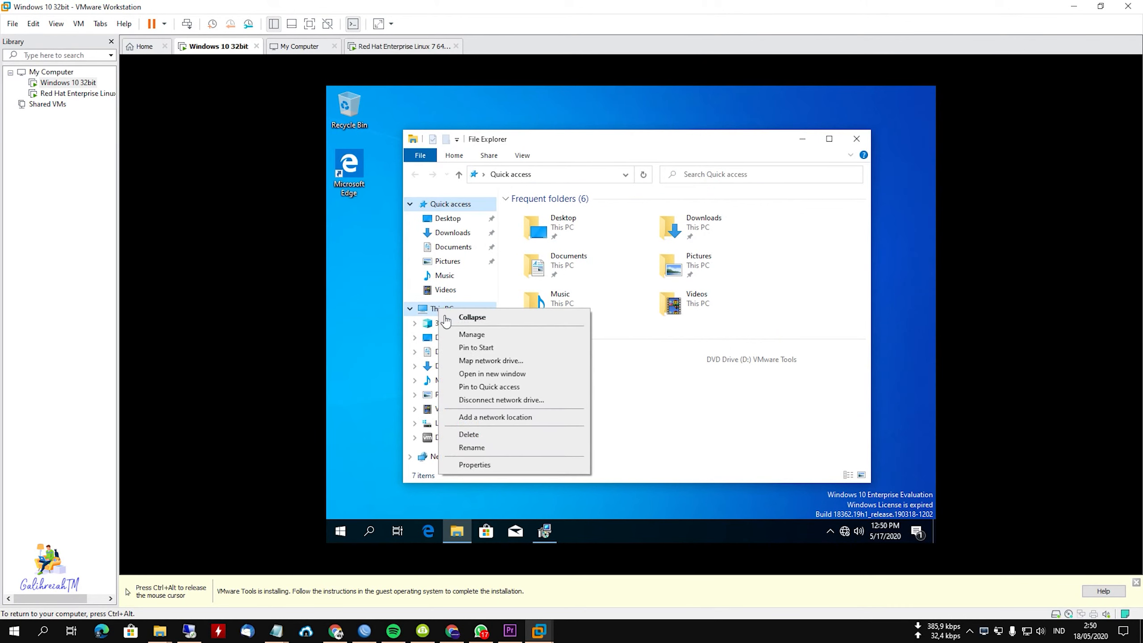
{"action": "left_click", "coordinate": [470, 466]}
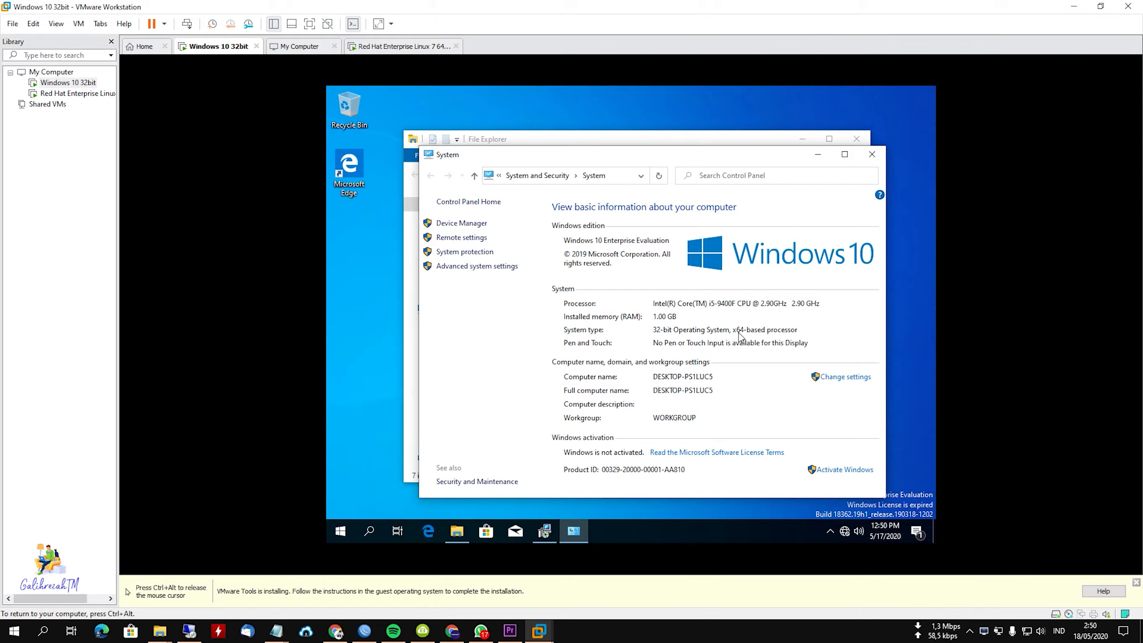
{"action": "left_click", "coordinate": [872, 154]}
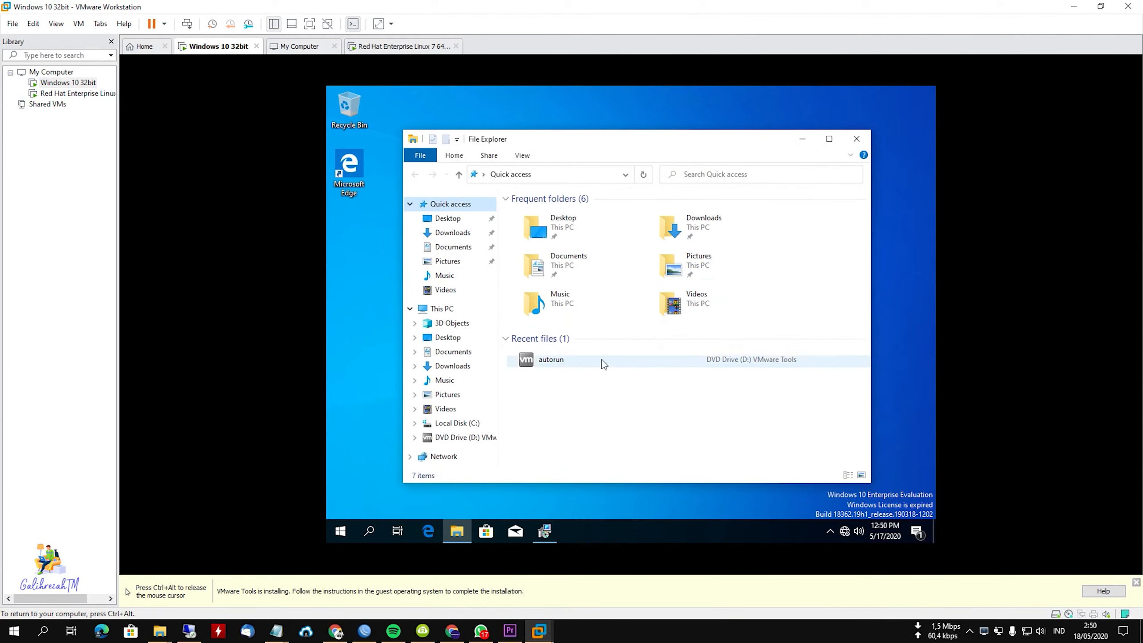
{"action": "left_click", "coordinate": [856, 139]}
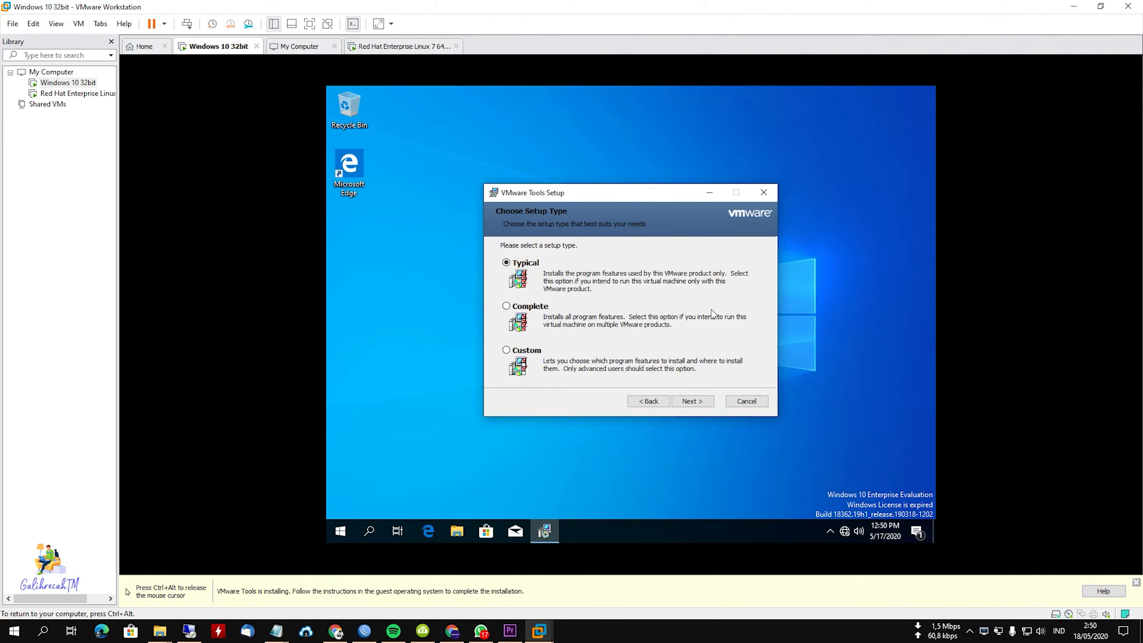
Install VMware Tools with the Typical setup type.
{"action": "left_click", "coordinate": [690, 401]}
{"action": "left_click", "coordinate": [690, 401]}
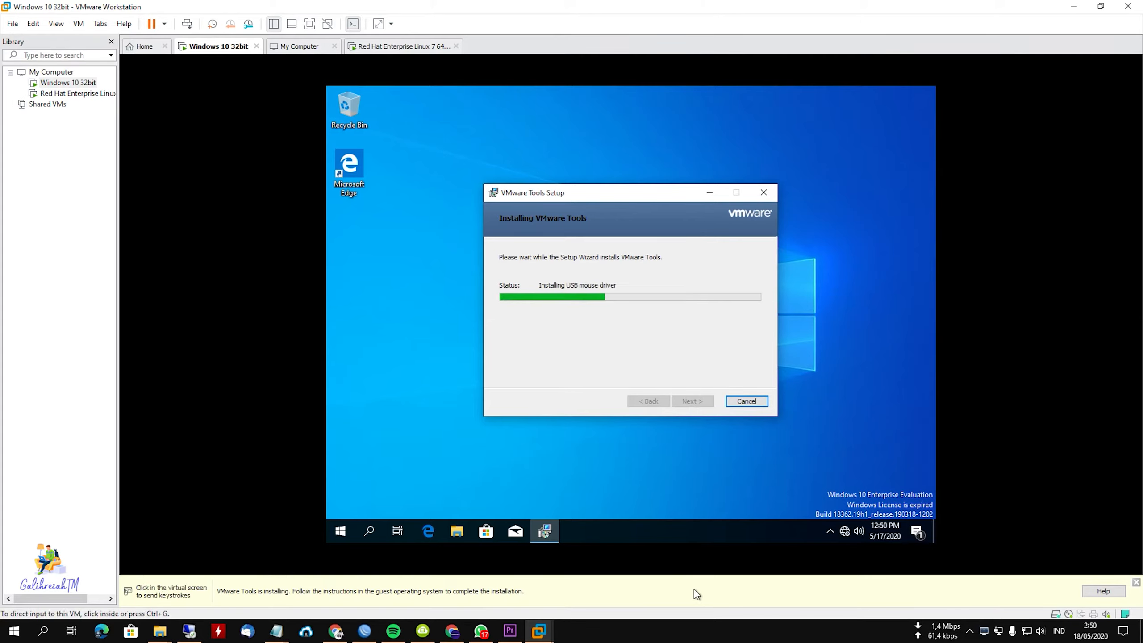
Open the host's Task Manager to examine CPU performance and move its window away from the VMware Tools wizard.
{"action": "right_click", "coordinate": [718, 633]}
{"action": "left_click", "coordinate": [746, 568]}
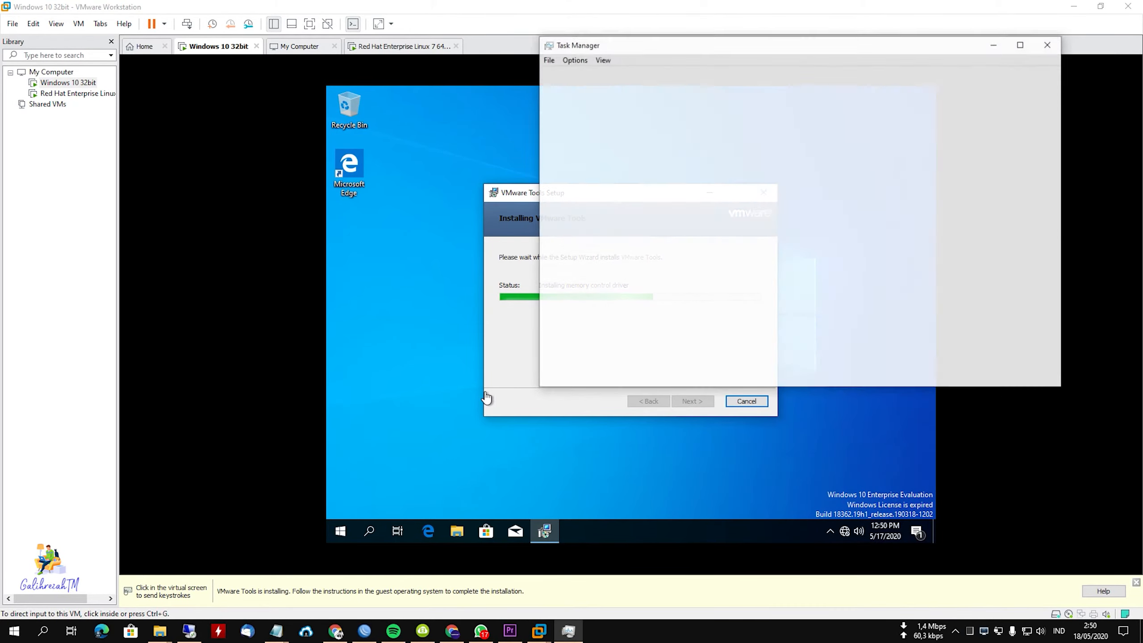
{"action": "left_click", "coordinate": [600, 74]}
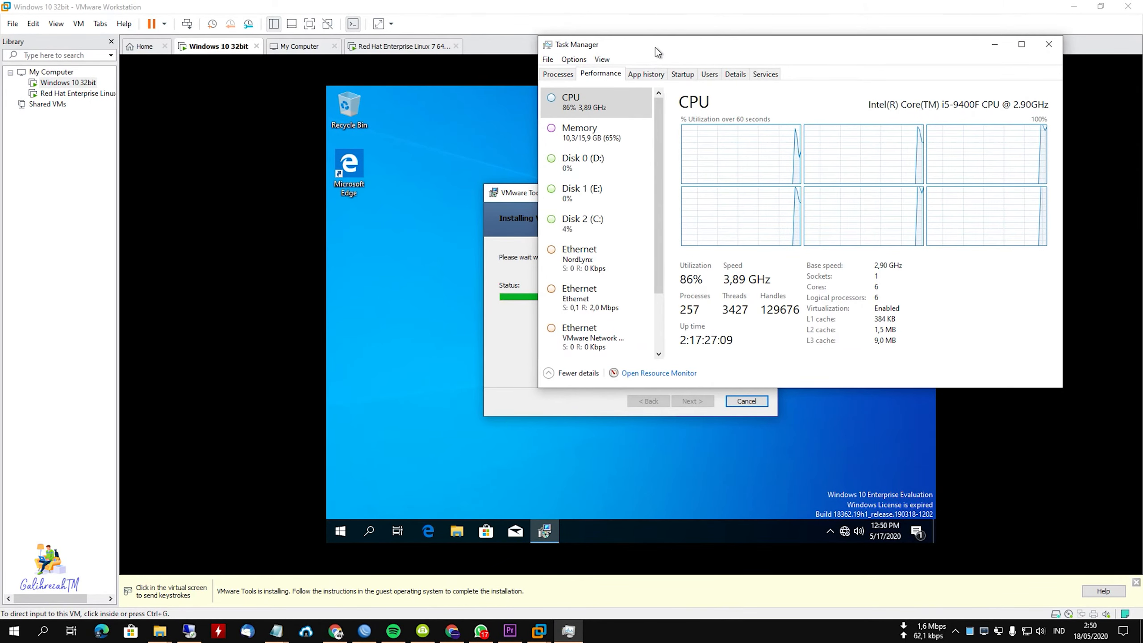
{"action": "left_click_drag", "start_coordinate": [655, 47], "coordinate": [791, 107]}
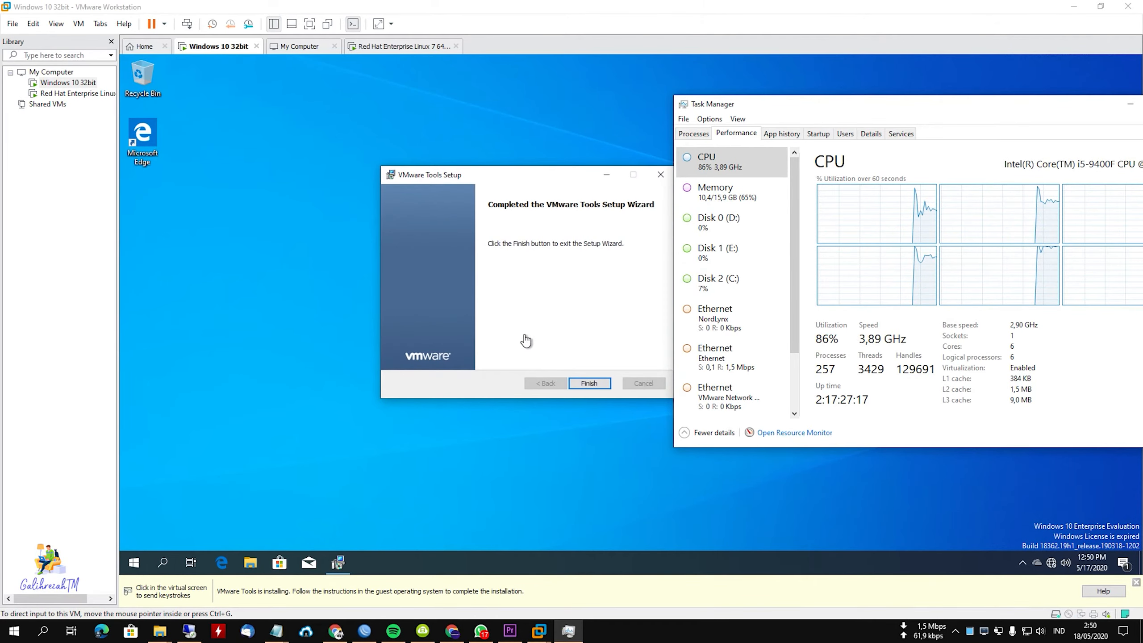
Finish the VMware Tools setup wizard and restart the Windows 10 virtual machine immediately.
{"action": "left_click", "coordinate": [589, 383]}
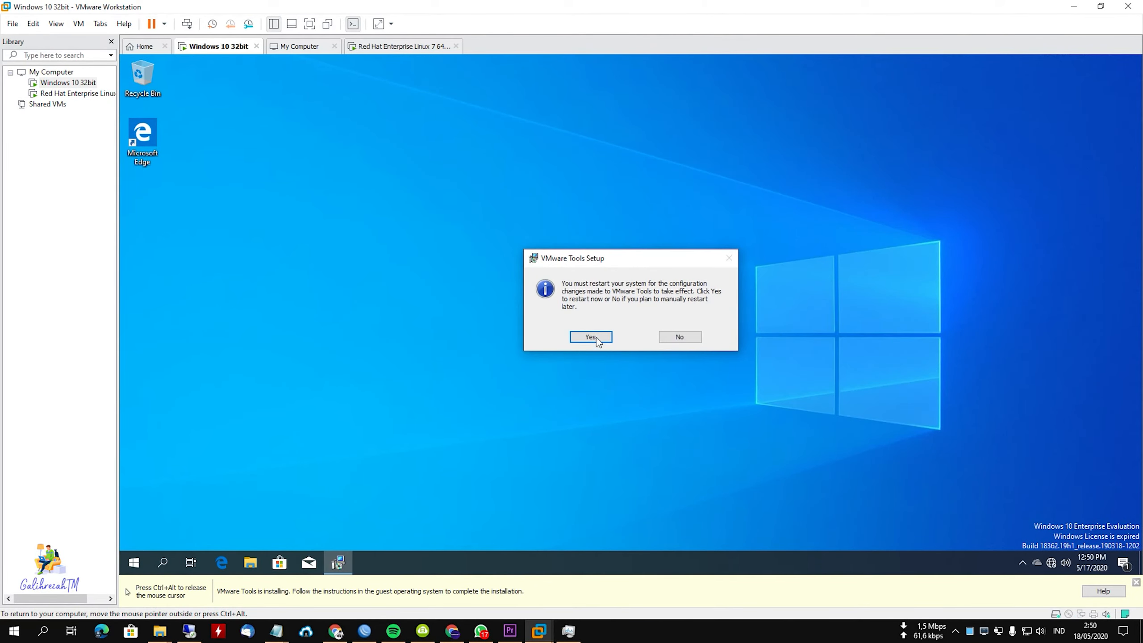
{"action": "left_click", "coordinate": [591, 337]}
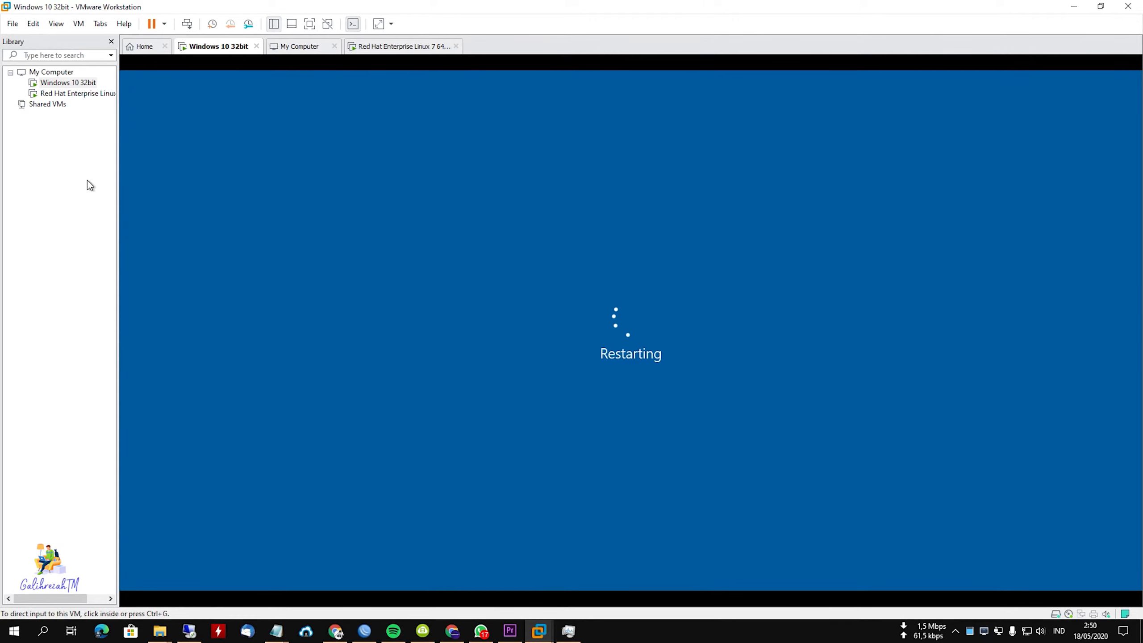
Check the CentOS installation progress in the Red Hat Enterprise Linux 7 64-bit virtual machine and the host's Ethernet throughput in Task Manager.
{"action": "left_click", "coordinate": [72, 93]}
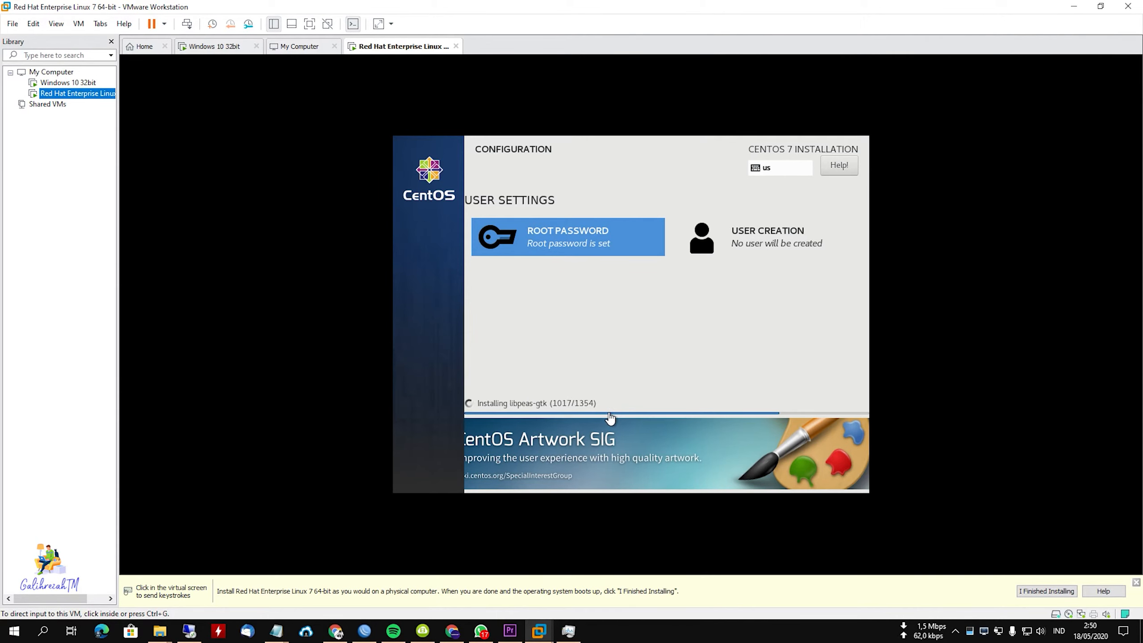
{"action": "left_click", "coordinate": [568, 630]}
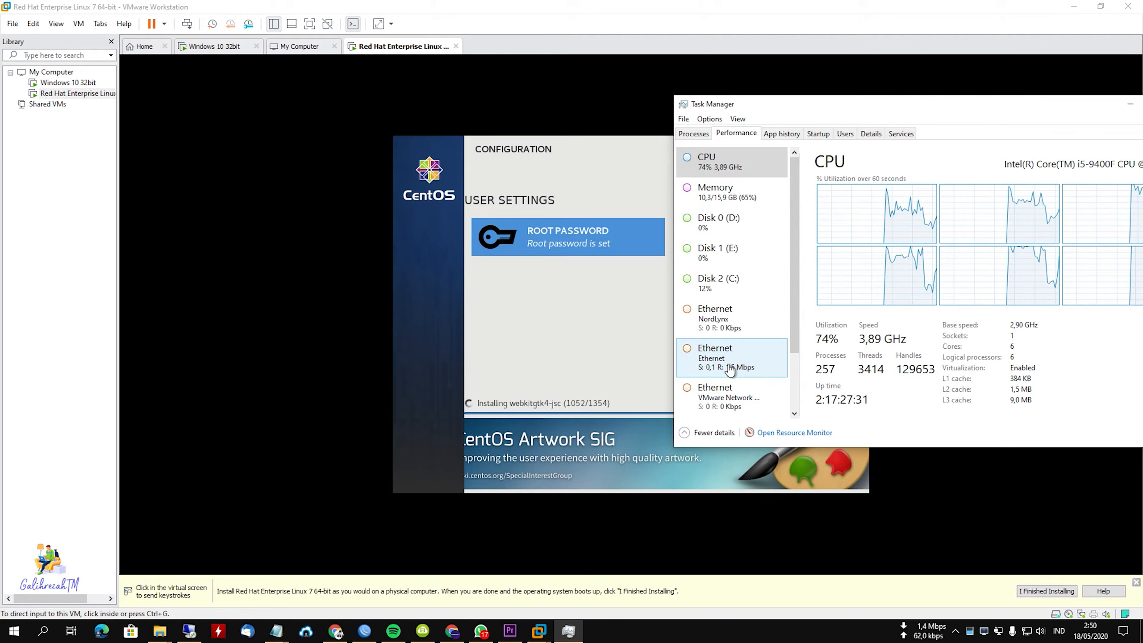
{"action": "left_click", "coordinate": [744, 370]}
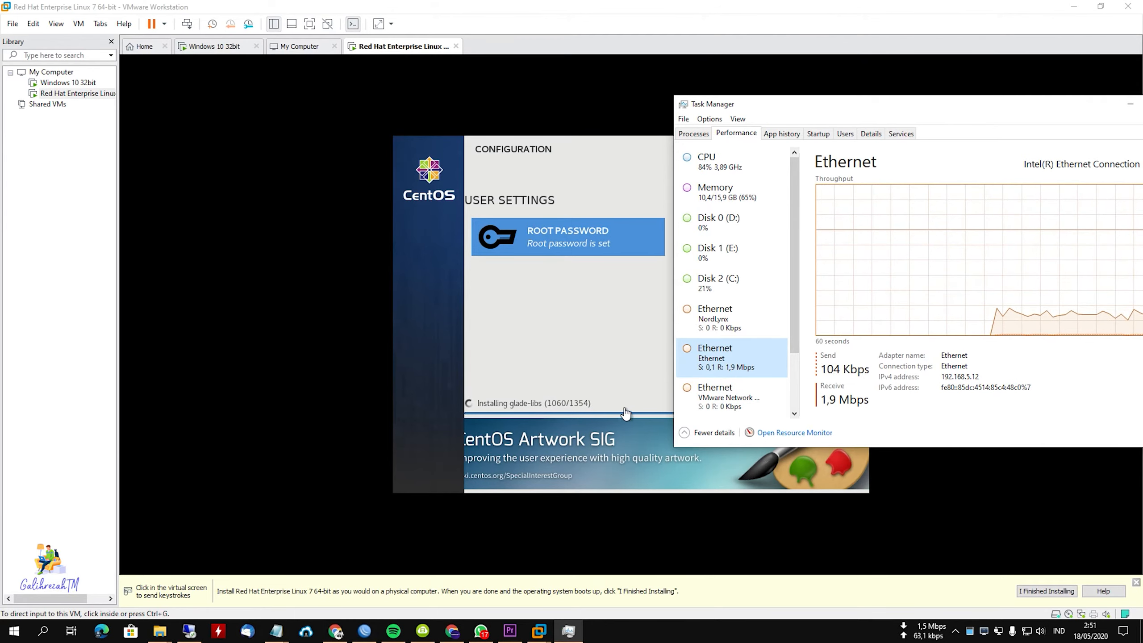
{"action": "left_click", "coordinate": [596, 390]}
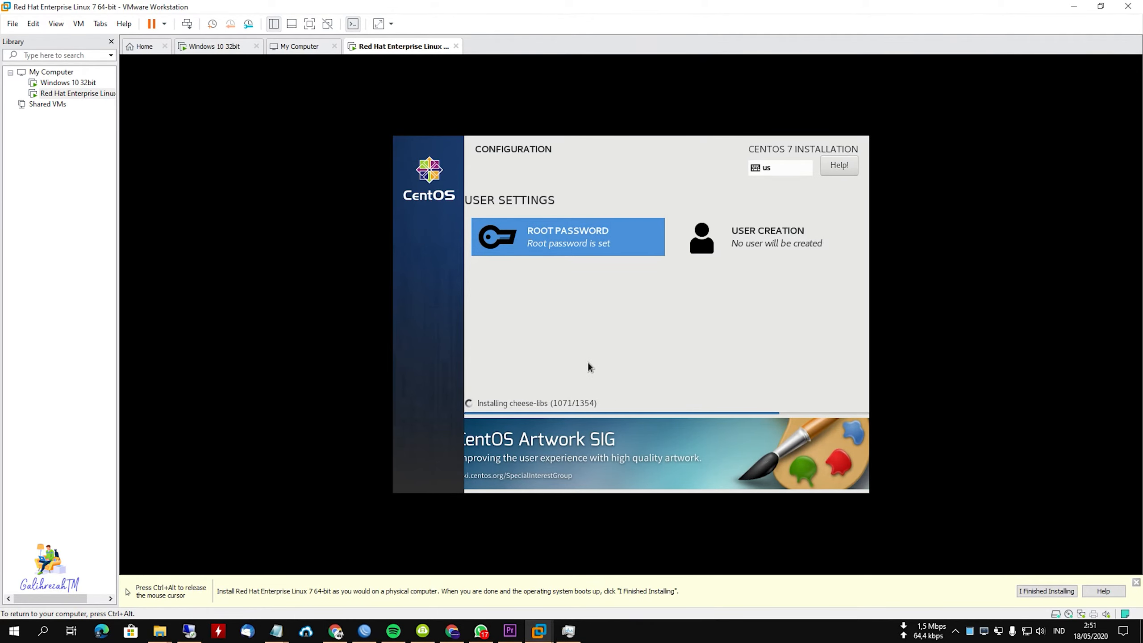
{"action": "key", "text": "ctrl+alt"}
Return to the Windows 10 32bit virtual machine and open Microsoft Edge to check the internet connection.
{"action": "left_click", "coordinate": [67, 83]}
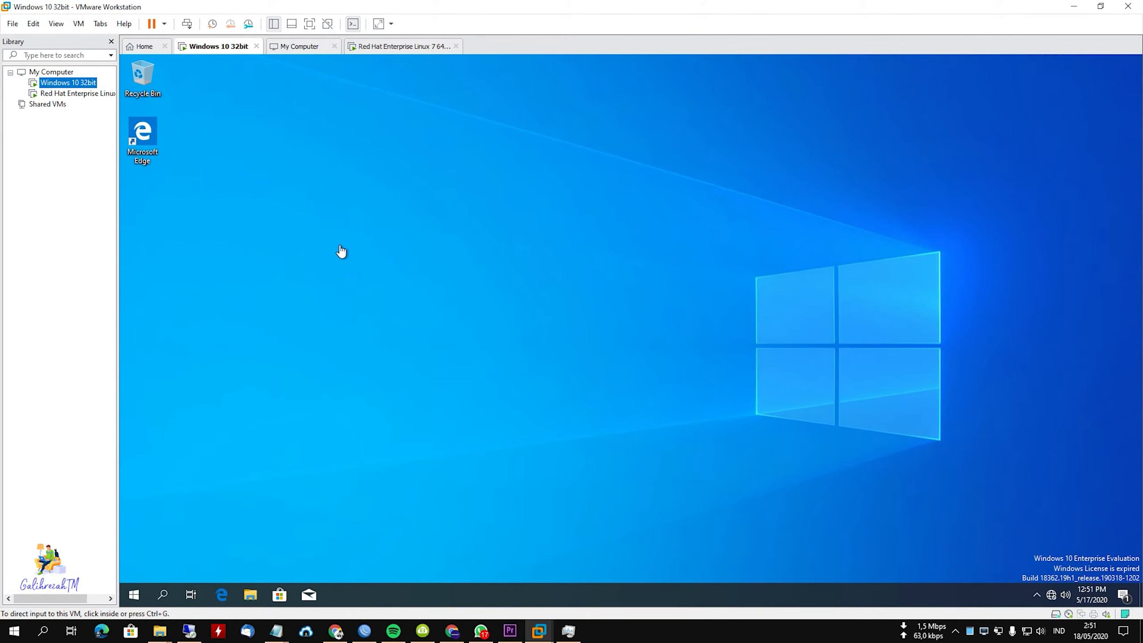
{"action": "left_click", "coordinate": [341, 251]}
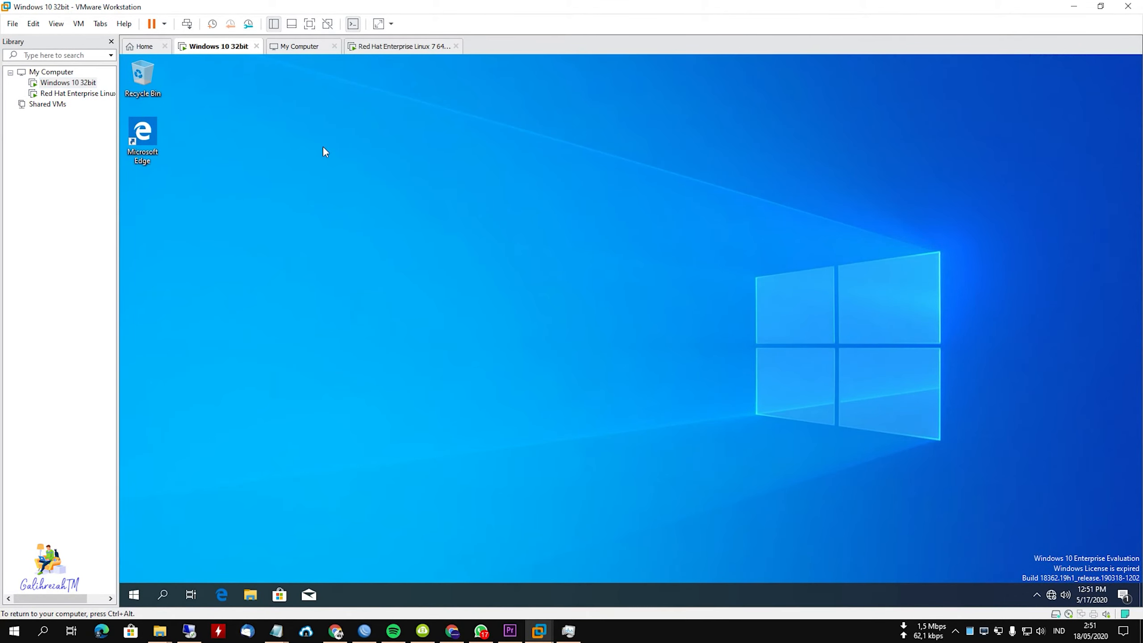
{"action": "double_click", "coordinate": [142, 135]}
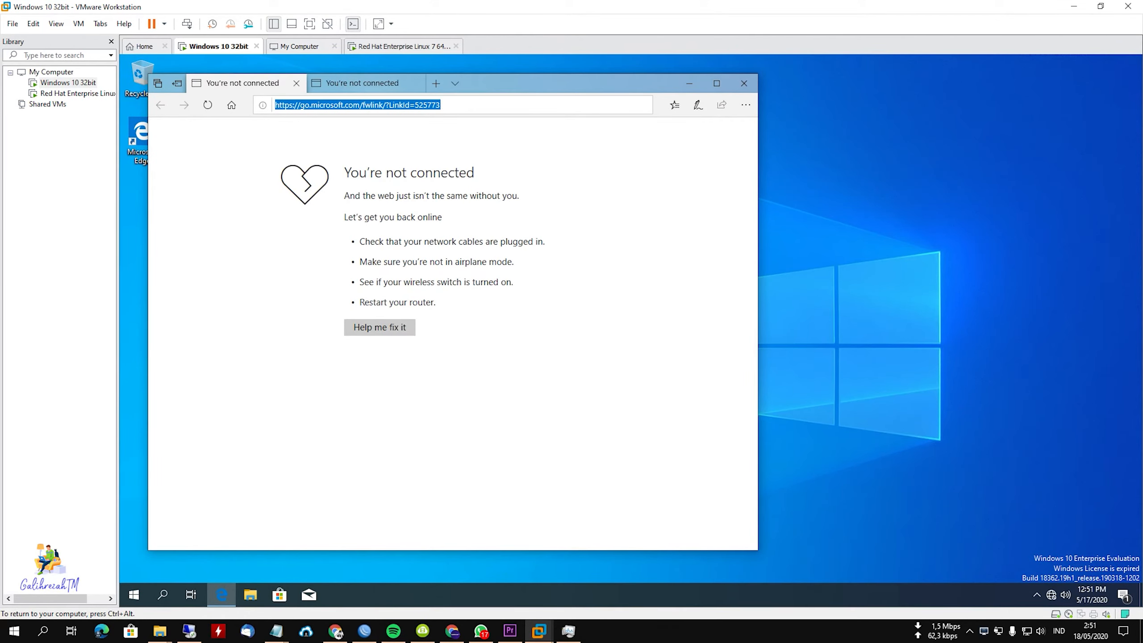
{"action": "left_click", "coordinate": [1103, 572]}
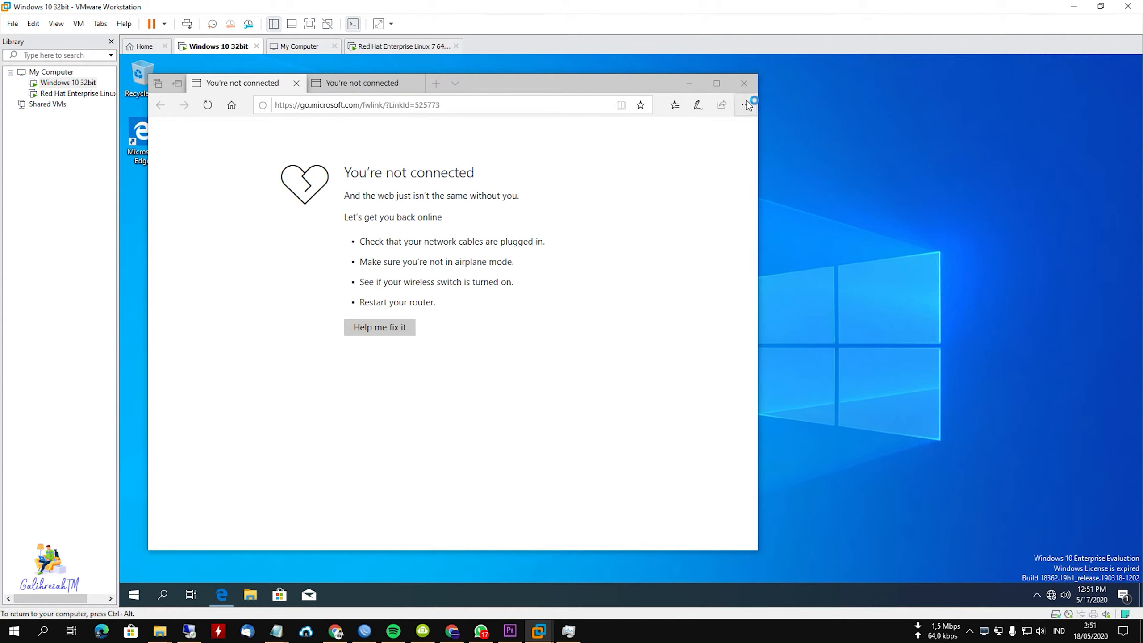
Close Microsoft Edge with Always close all tabs enabled, dismiss the OneDrive notification and refresh the guest desktop.
{"action": "left_click", "coordinate": [744, 83]}
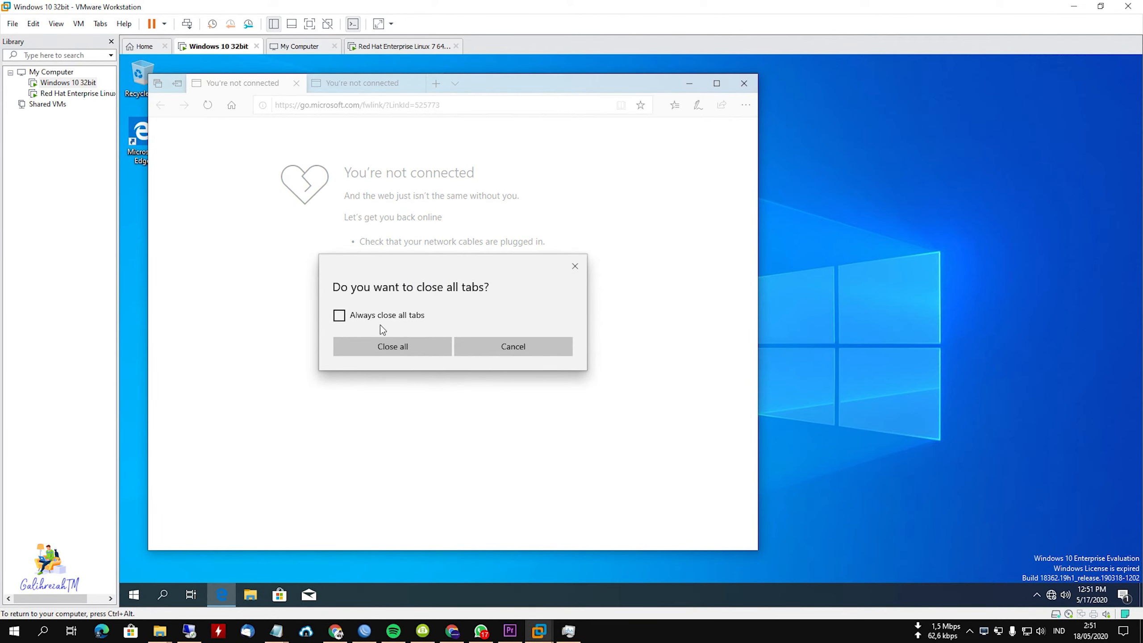
{"action": "left_click", "coordinate": [381, 321]}
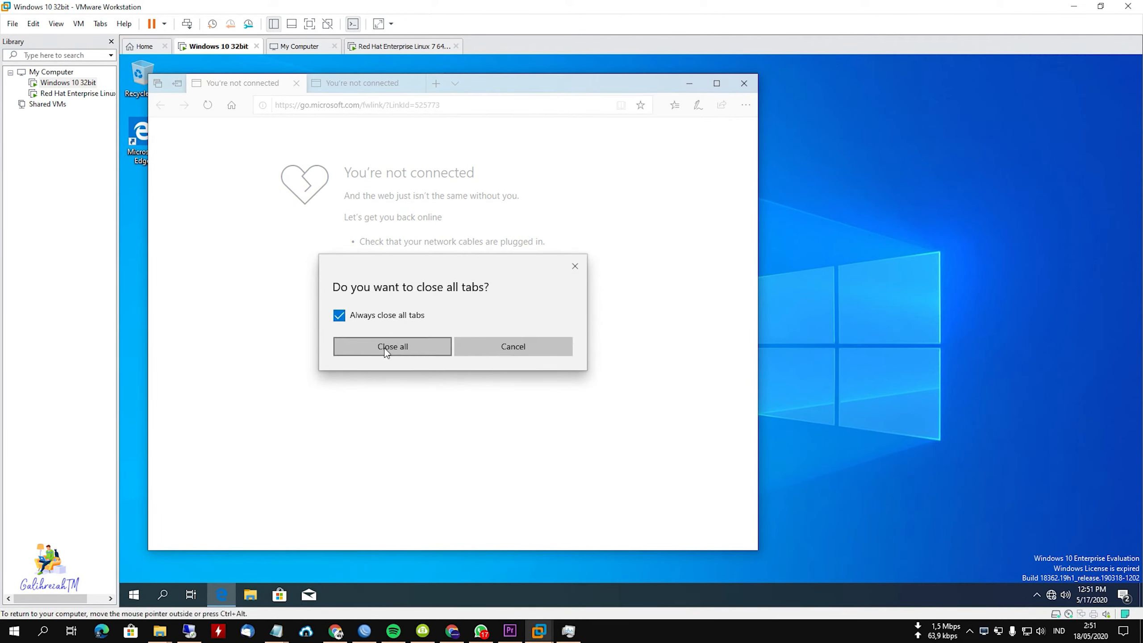
{"action": "left_click", "coordinate": [414, 349]}
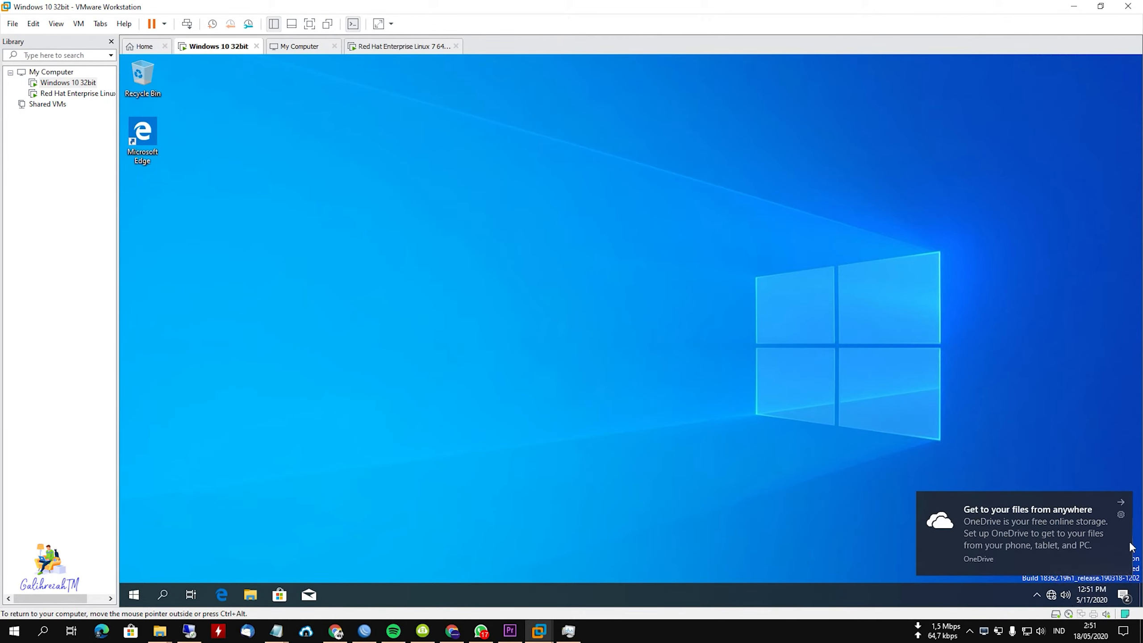
{"action": "left_click", "coordinate": [1121, 502]}
{"action": "right_click", "coordinate": [394, 181]}
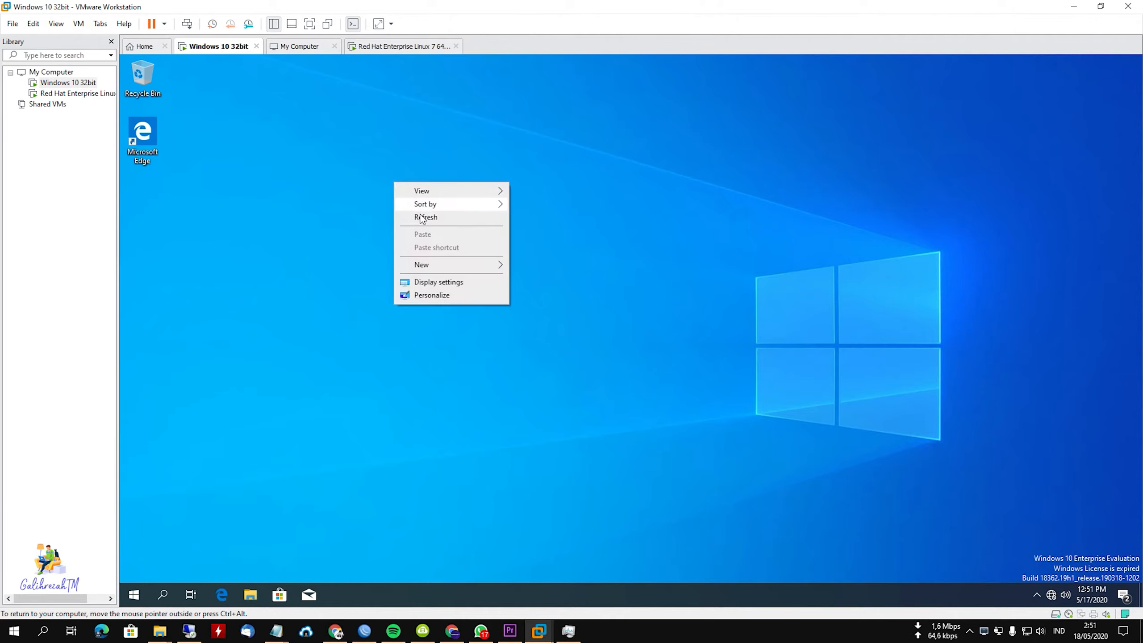
{"action": "left_click", "coordinate": [426, 218]}
Look briefly at File Explorer in the guest and disconnect the virtual machine's CD/DVD drive.
{"action": "left_click", "coordinate": [255, 594]}
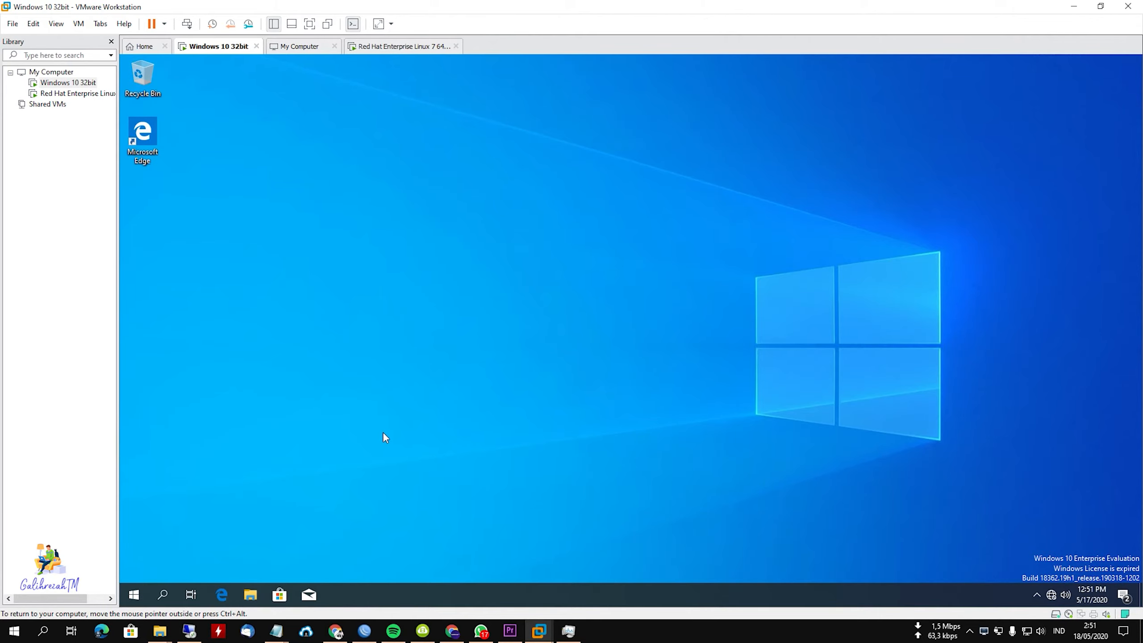
{"action": "left_click", "coordinate": [956, 155]}
{"action": "left_click", "coordinate": [1068, 613]}
{"action": "left_click", "coordinate": [1083, 591]}
Find the guest's Power & sleep settings and select the Ultimate Performance plan in the additional power settings.
{"action": "left_click", "coordinate": [162, 595]}
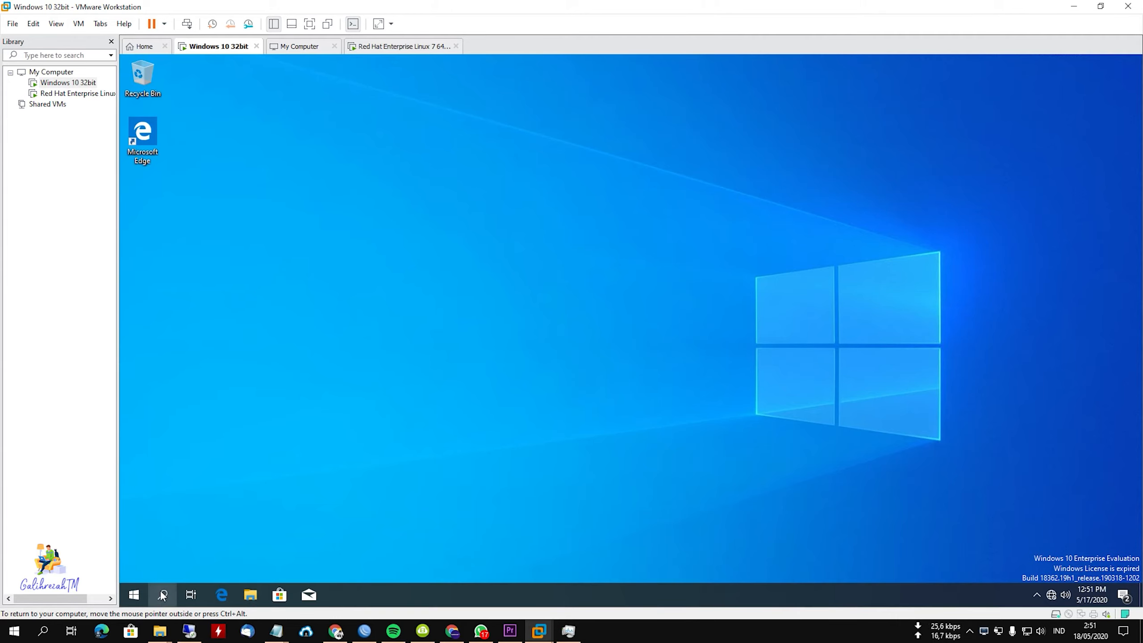
{"action": "type", "text": "power"}
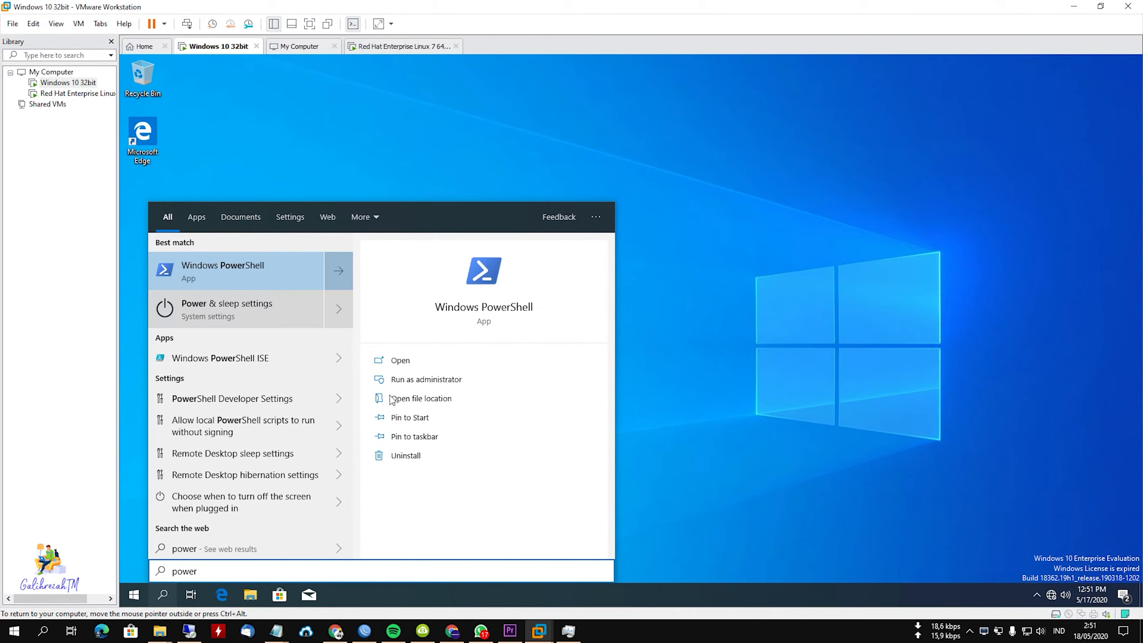
{"action": "left_click", "coordinate": [252, 304]}
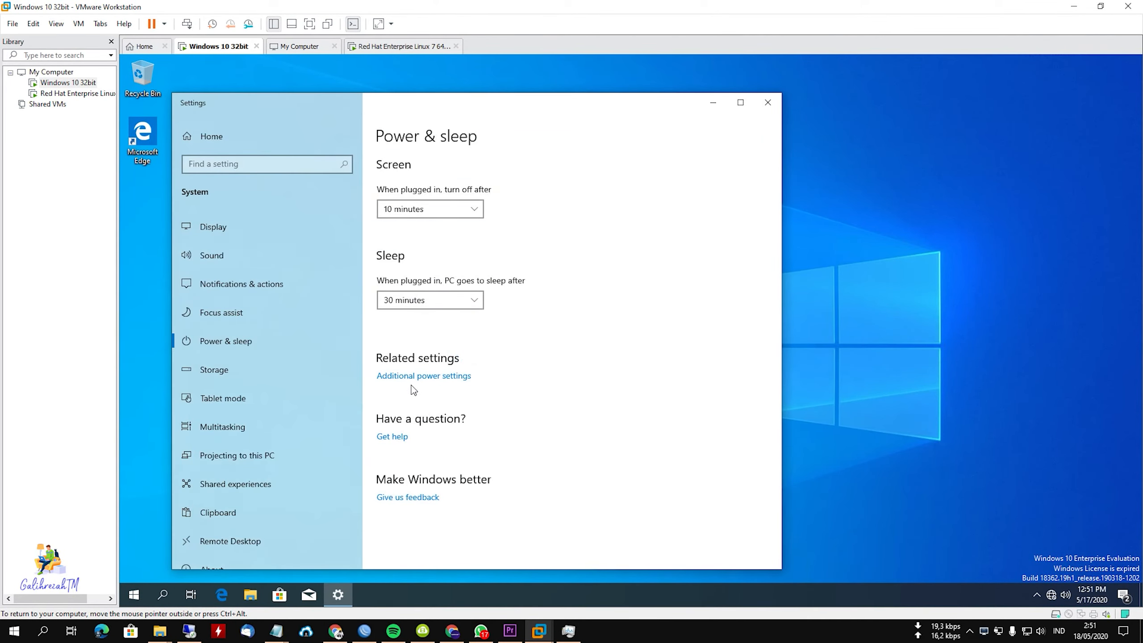
{"action": "left_click", "coordinate": [430, 376]}
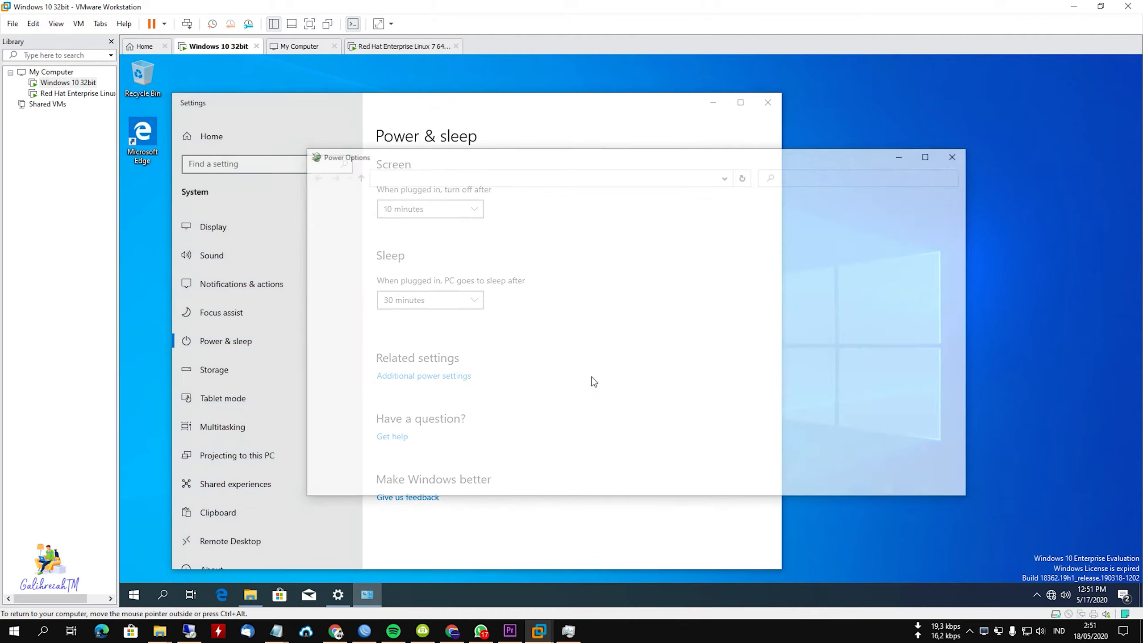
{"action": "left_click", "coordinate": [774, 329]}
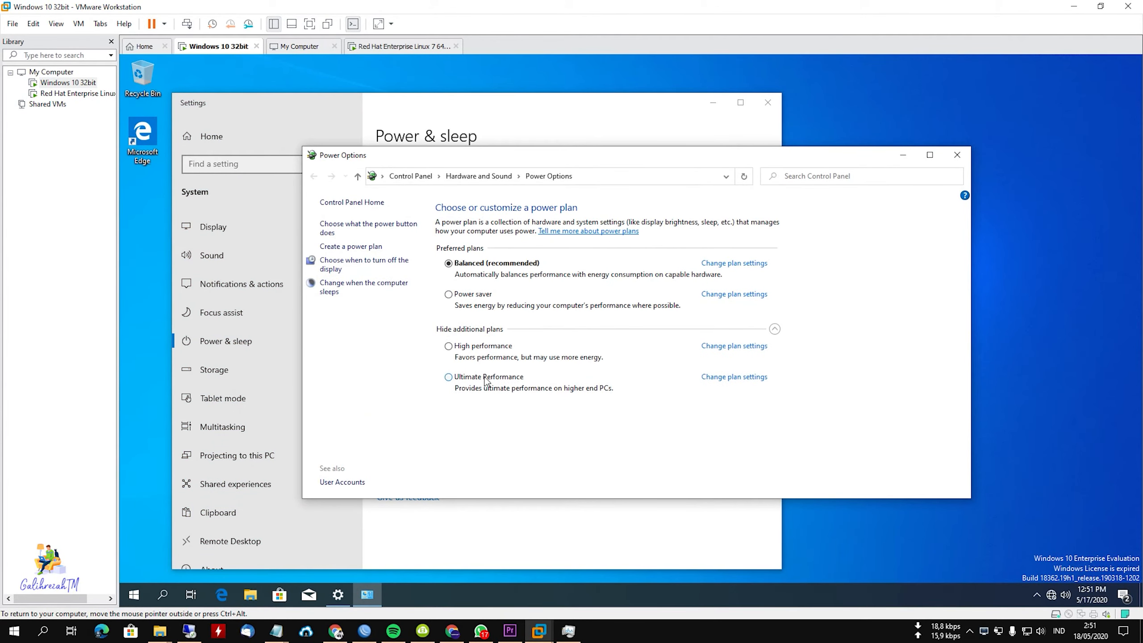
{"action": "left_click", "coordinate": [958, 155]}
Change the display turn-off time of the Ultimate Performance power plan, save it and close the power settings.
{"action": "left_click_drag", "start_coordinate": [488, 98], "coordinate": [691, 60]}
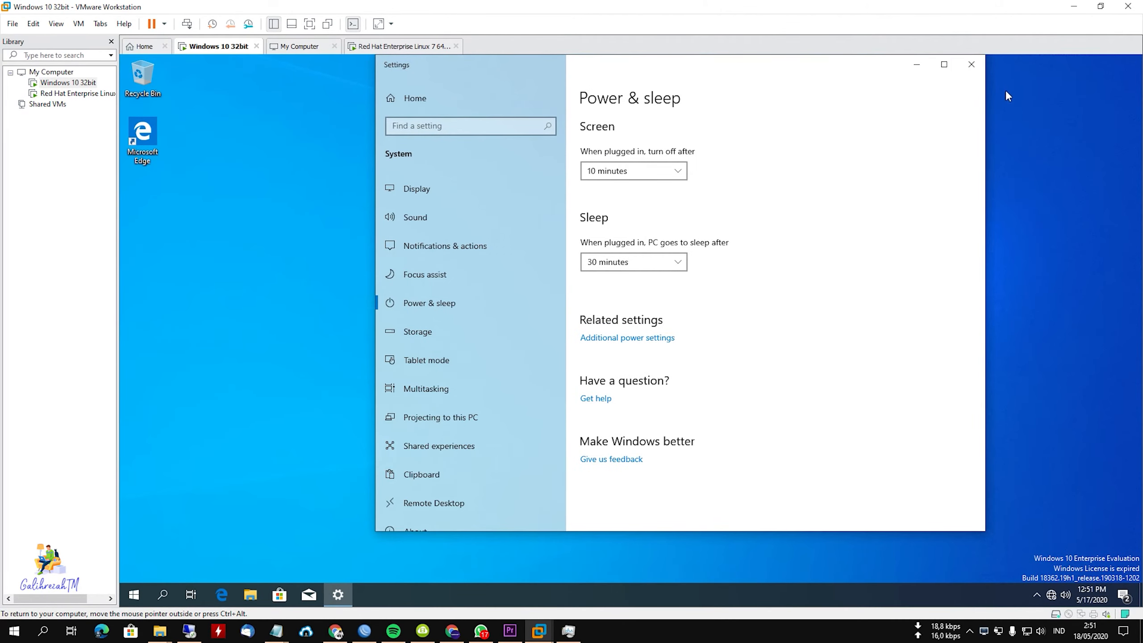
{"action": "left_click", "coordinate": [632, 338]}
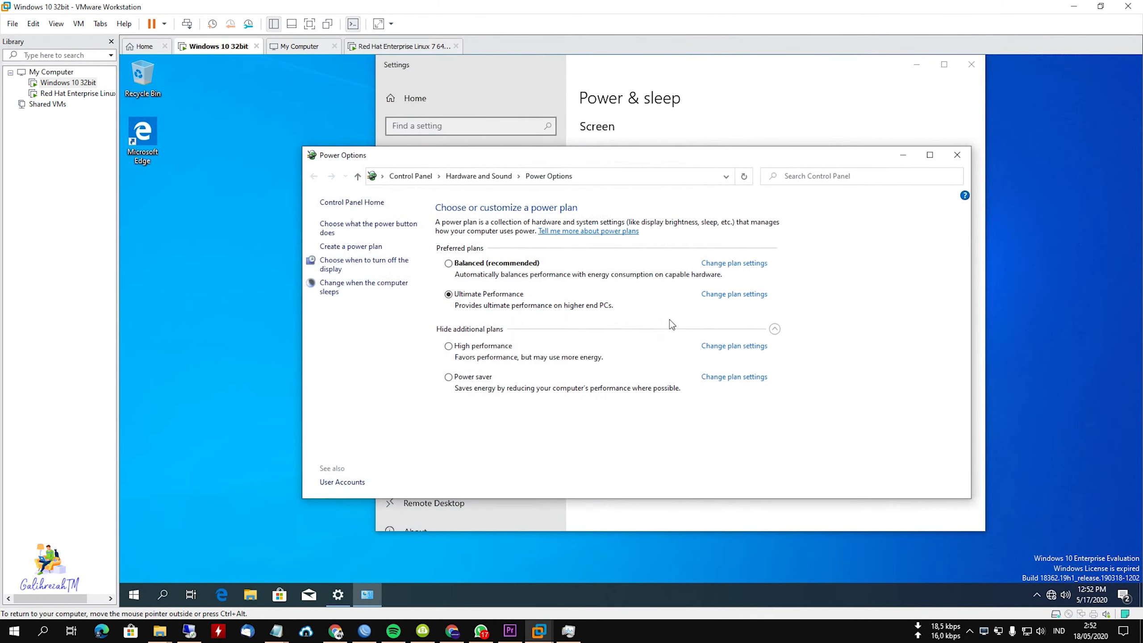
{"action": "left_click", "coordinate": [745, 297]}
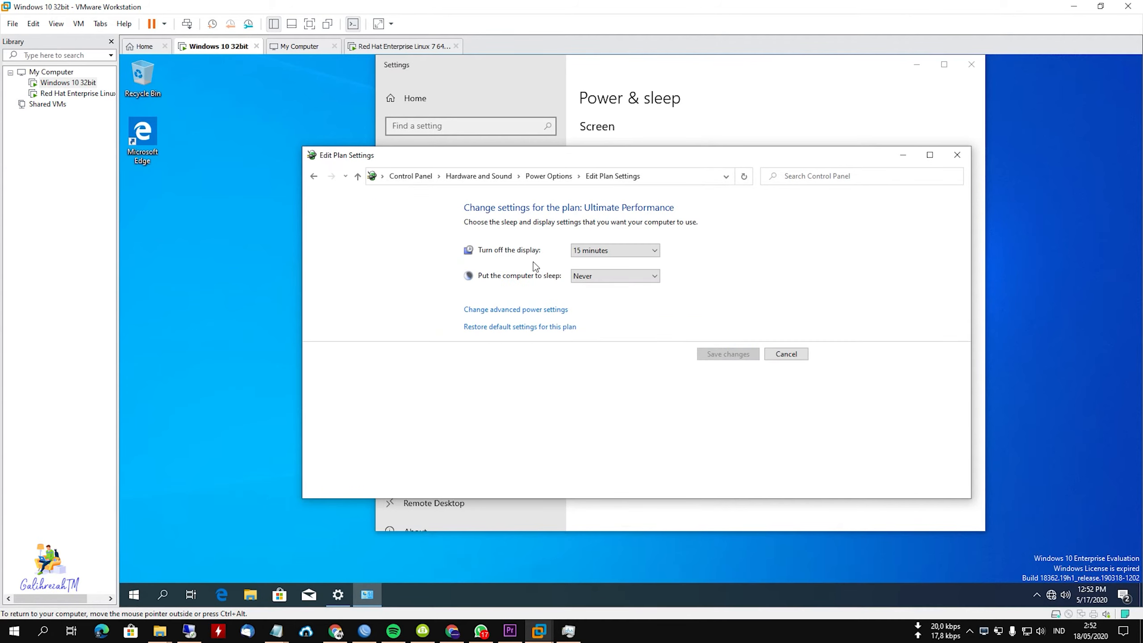
{"action": "left_click", "coordinate": [652, 250]}
{"action": "left_click", "coordinate": [605, 397]}
{"action": "left_click", "coordinate": [727, 354]}
{"action": "left_click", "coordinate": [957, 155]}
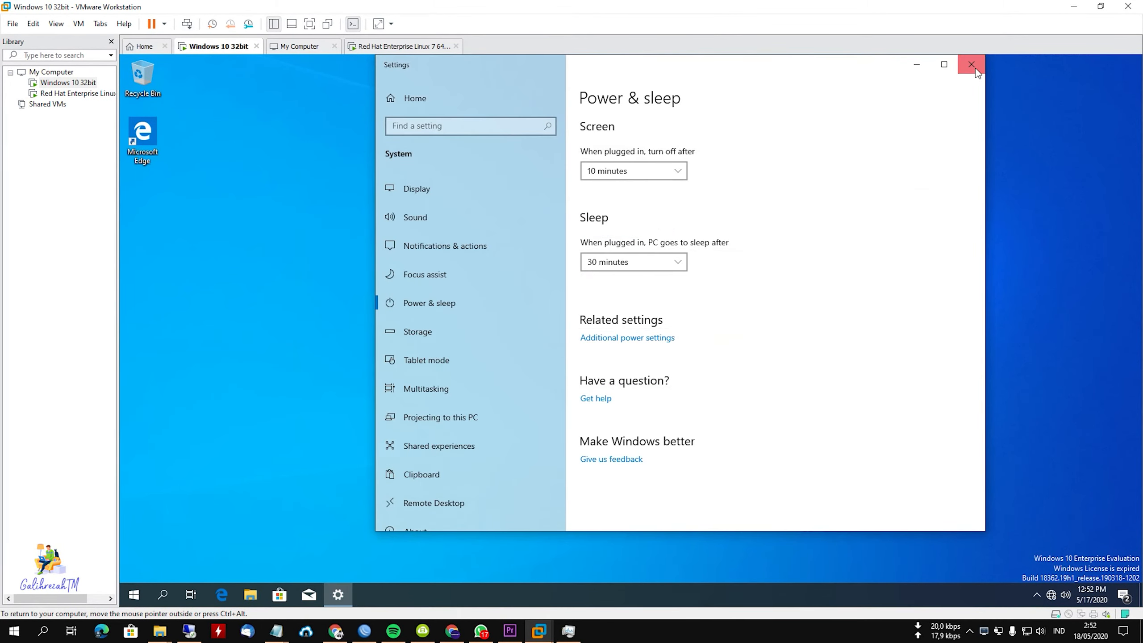
{"action": "left_click", "coordinate": [971, 64]}
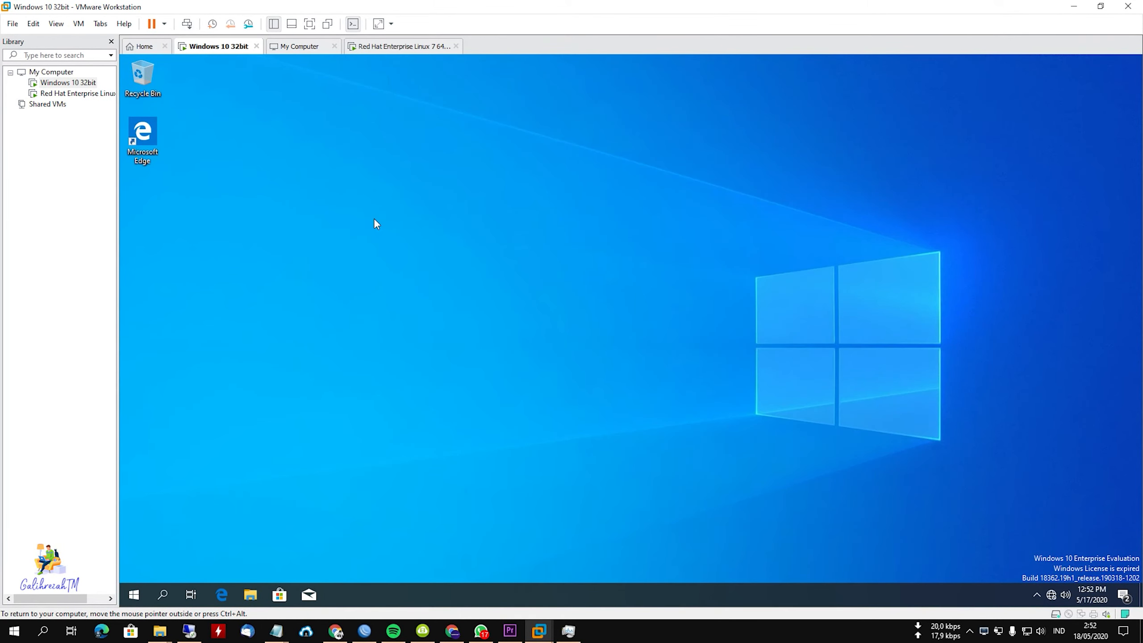
Shut down the guest operating system of the Windows 10 32bit virtual machine.
{"action": "left_click", "coordinate": [134, 597]}
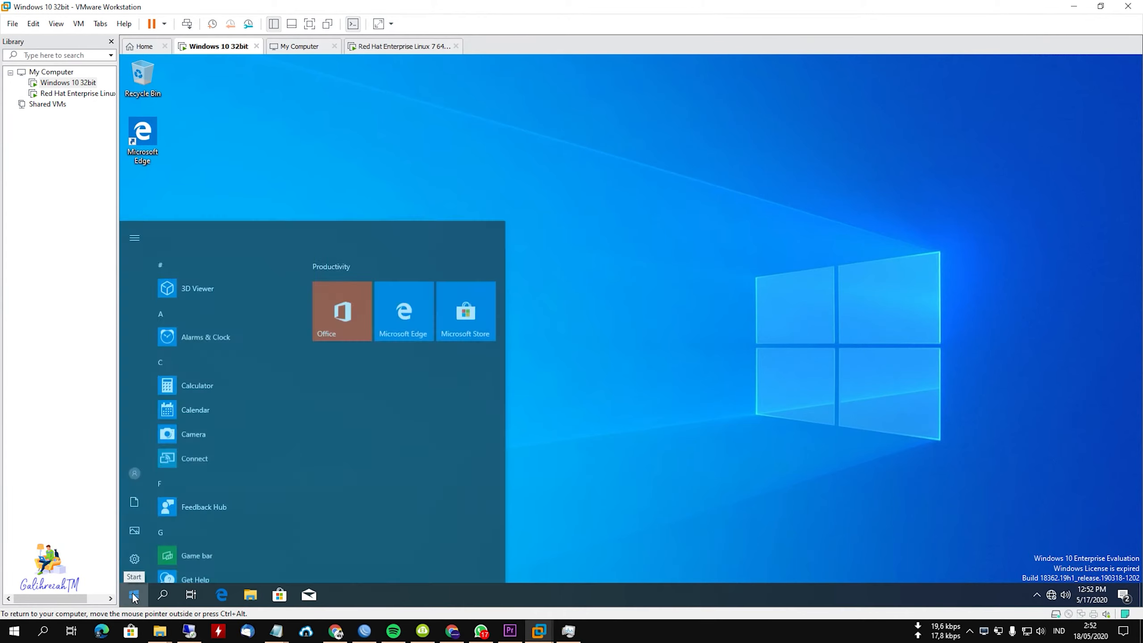
{"action": "left_click", "coordinate": [134, 568]}
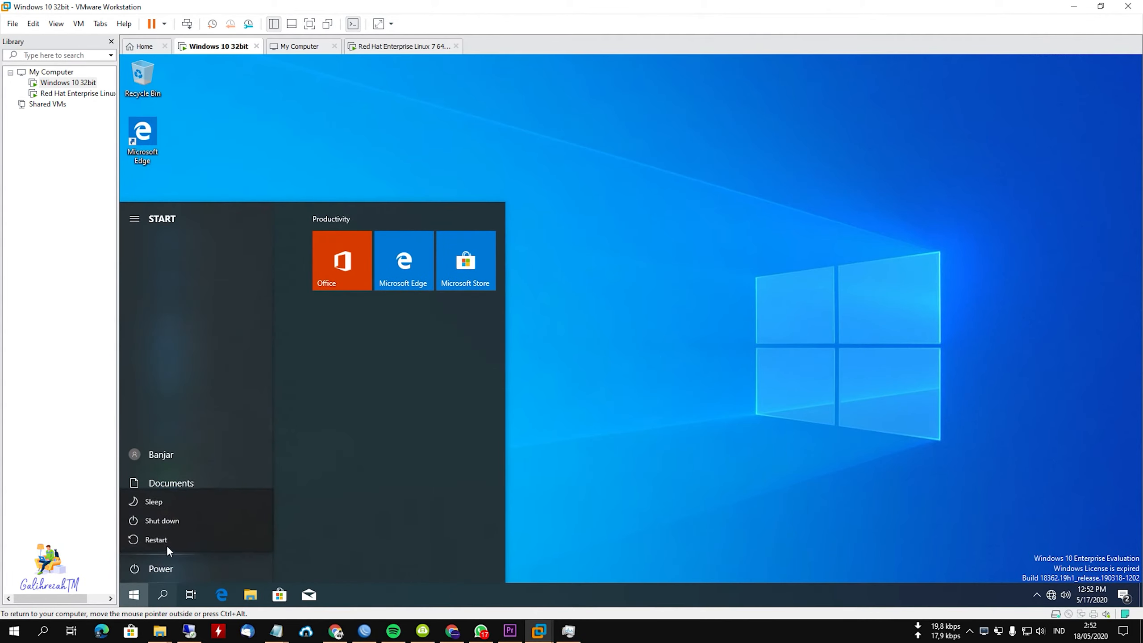
{"action": "left_click", "coordinate": [174, 522]}
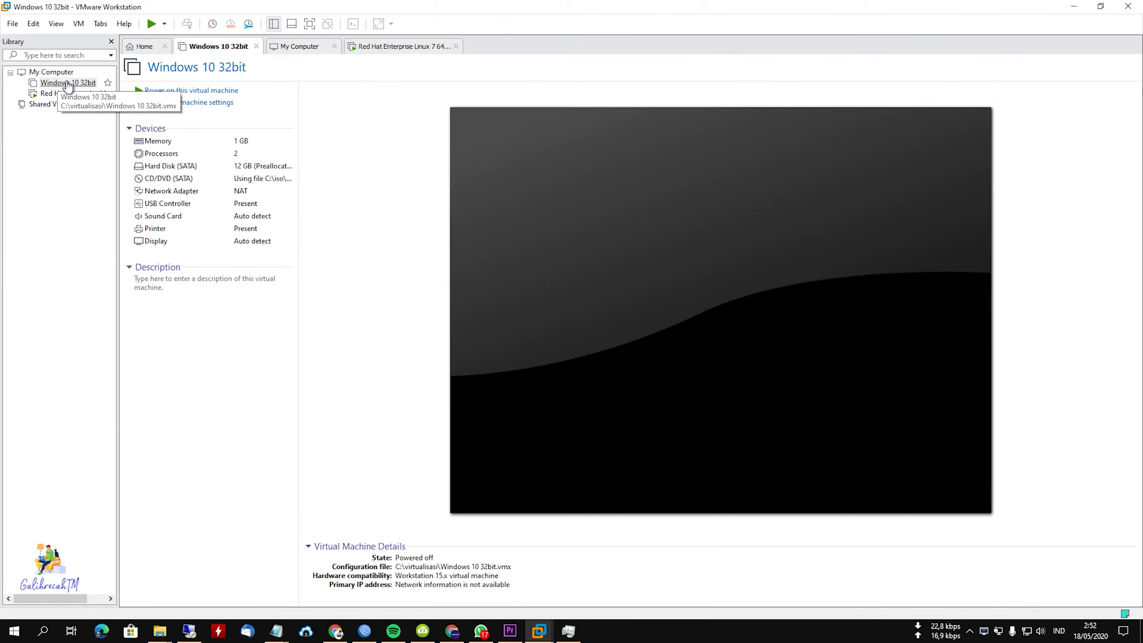
Set the Windows 10 32bit machine's CD/DVD drive to use the physical drive with Auto detect.
{"action": "left_click", "coordinate": [185, 103]}
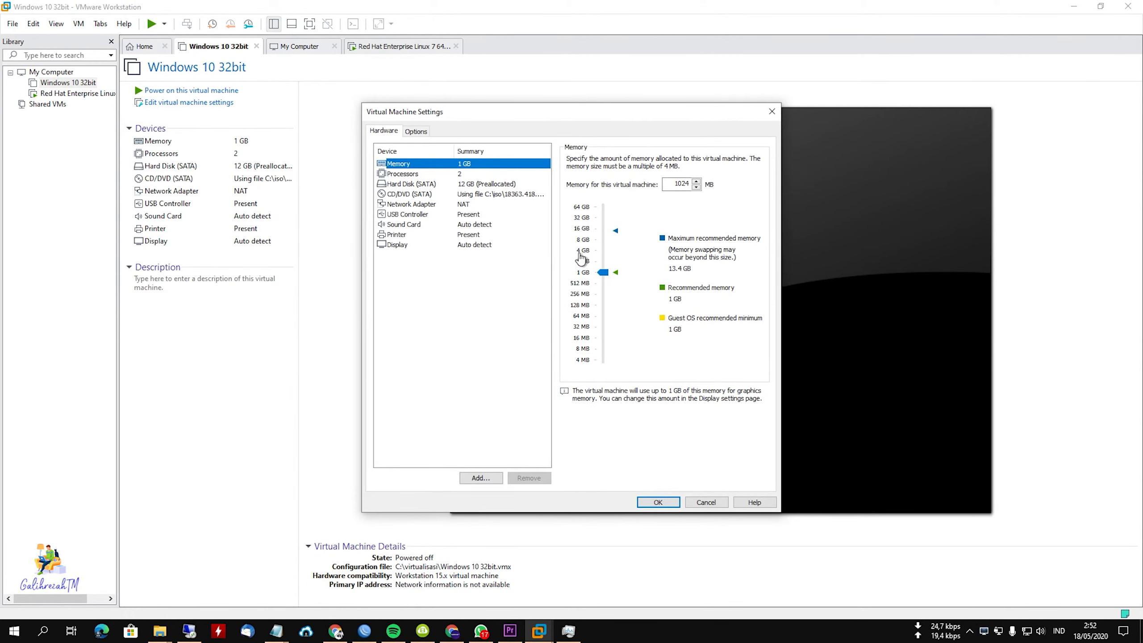
{"action": "left_click", "coordinate": [473, 195]}
{"action": "left_click", "coordinate": [594, 202]}
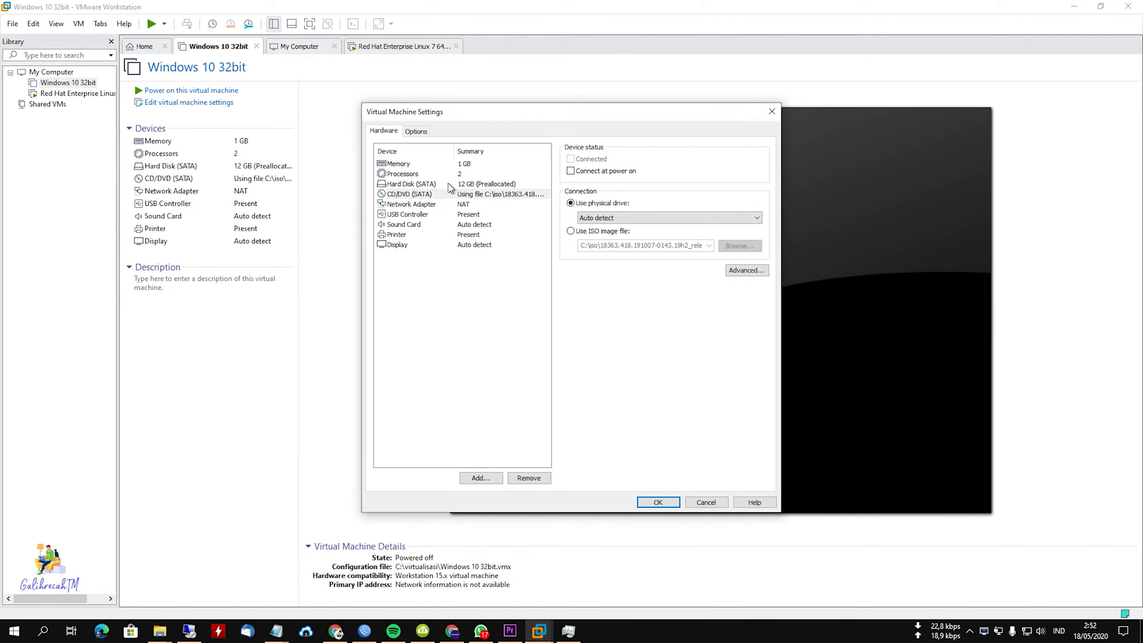
{"action": "left_click", "coordinate": [658, 502]}
Start cloning the Windows 10 32bit virtual machine as a full clone of its current state.
{"action": "right_click", "coordinate": [55, 83]}
{"action": "mouse_move", "coordinate": [122, 269]}
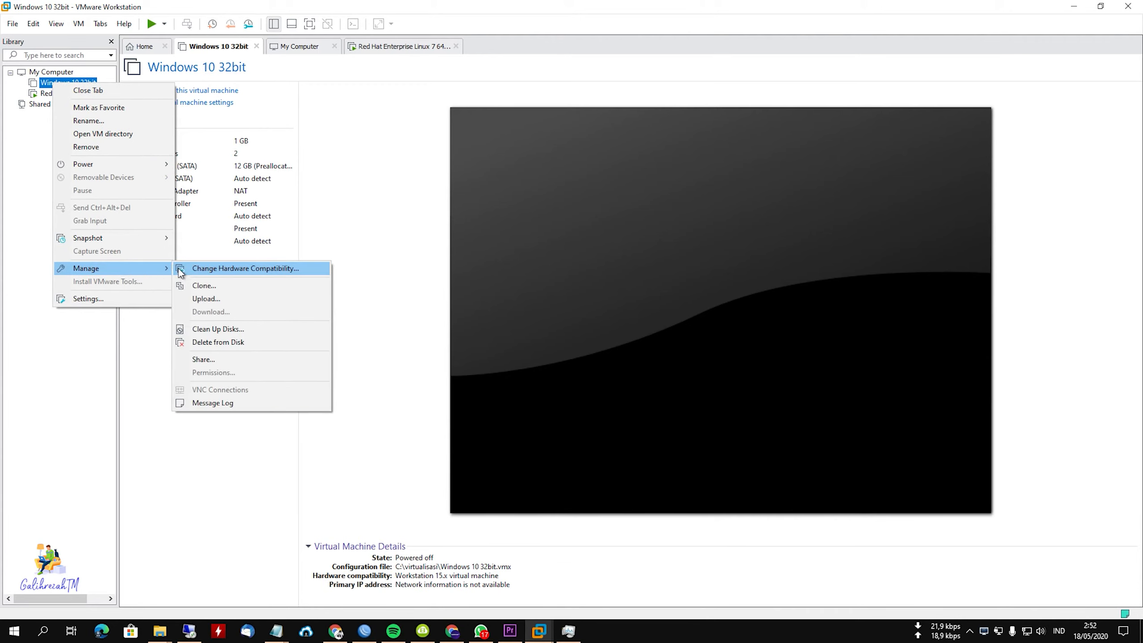
{"action": "left_click", "coordinate": [194, 287]}
{"action": "left_click", "coordinate": [622, 409]}
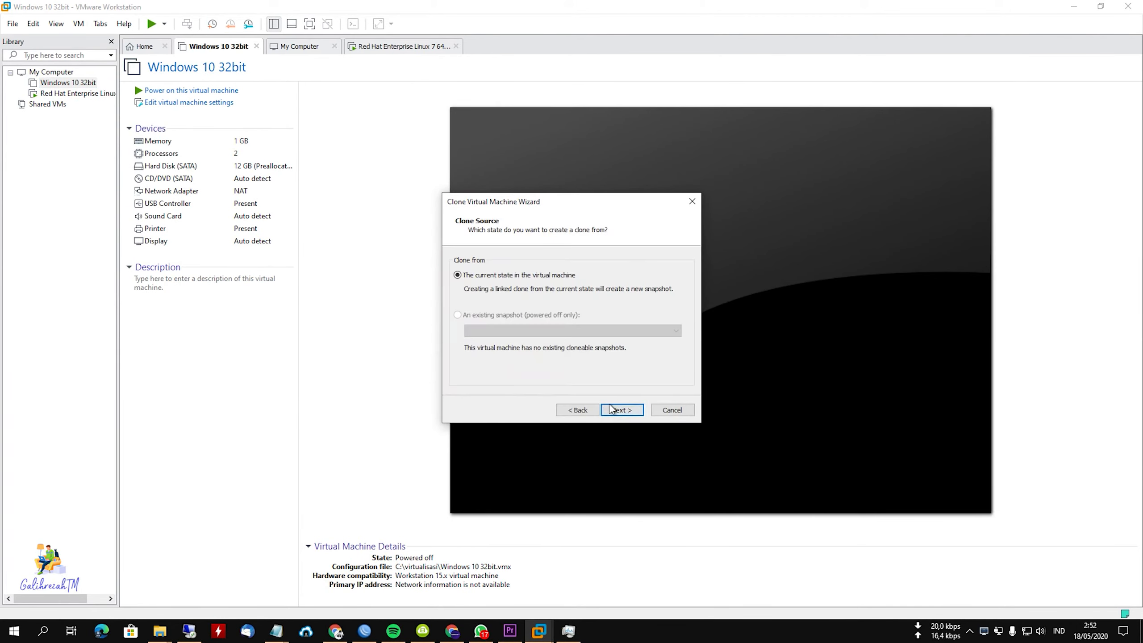
{"action": "left_click", "coordinate": [611, 409]}
{"action": "left_click", "coordinate": [484, 320]}
{"action": "left_click", "coordinate": [621, 410]}
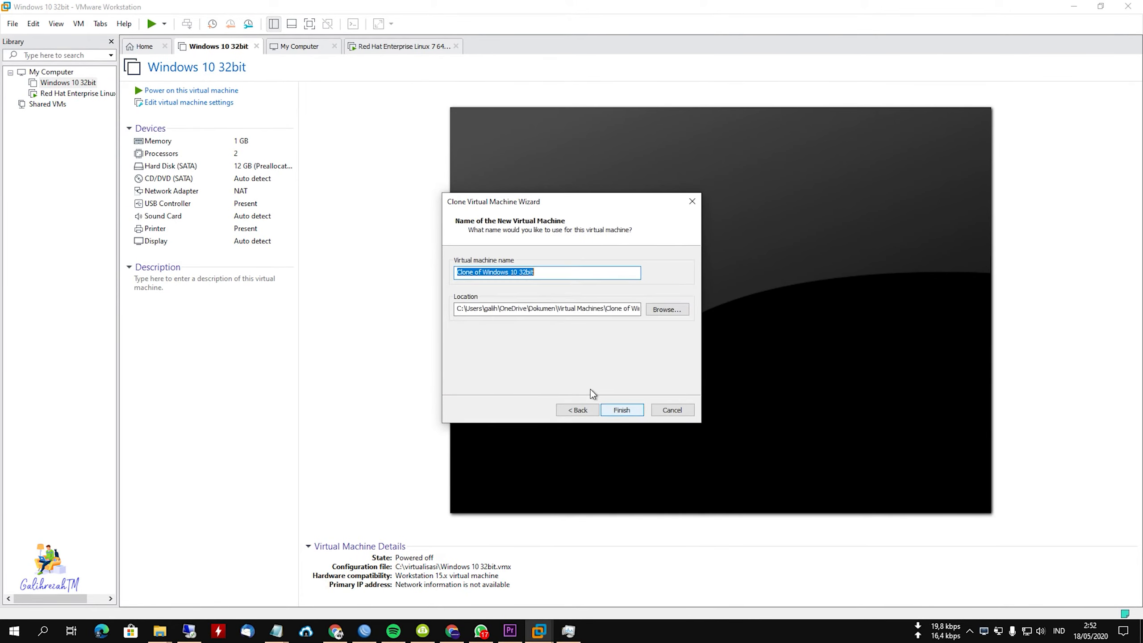
Name the clone "Clone of Windows 10 32bit v1", store it in a new folder C:\virtualisasi\w1 and complete the cloning.
{"action": "left_click_drag", "start_coordinate": [552, 278], "coordinate": [530, 276]}
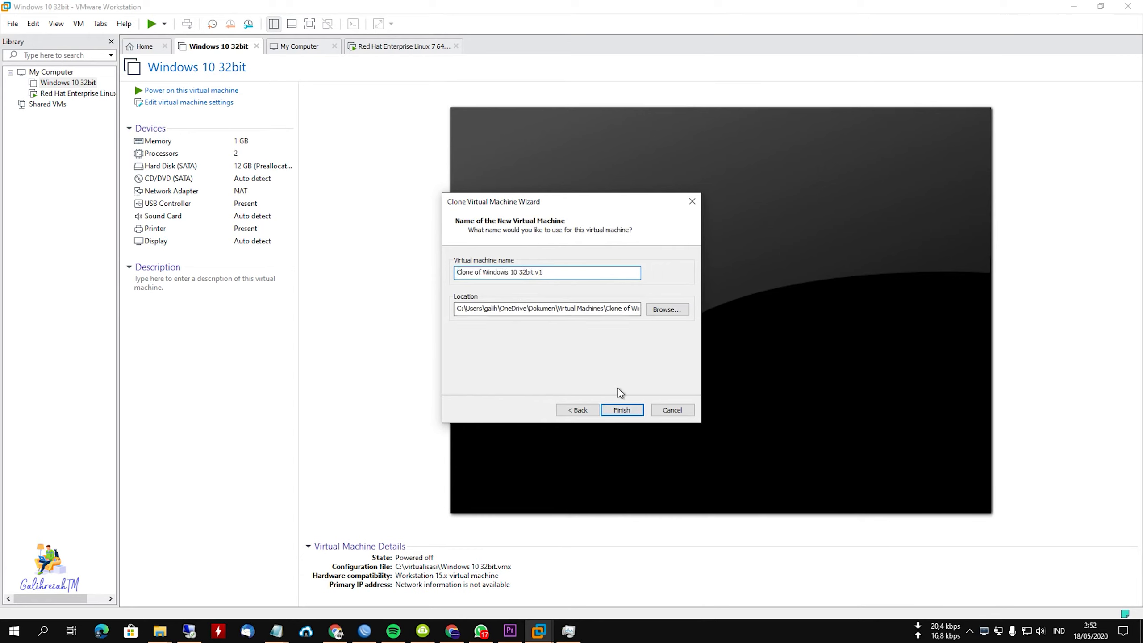
{"action": "left_click", "coordinate": [667, 310]}
{"action": "scroll", "coordinate": [567, 353], "scroll_direction": "down", "scroll_amount": 3}
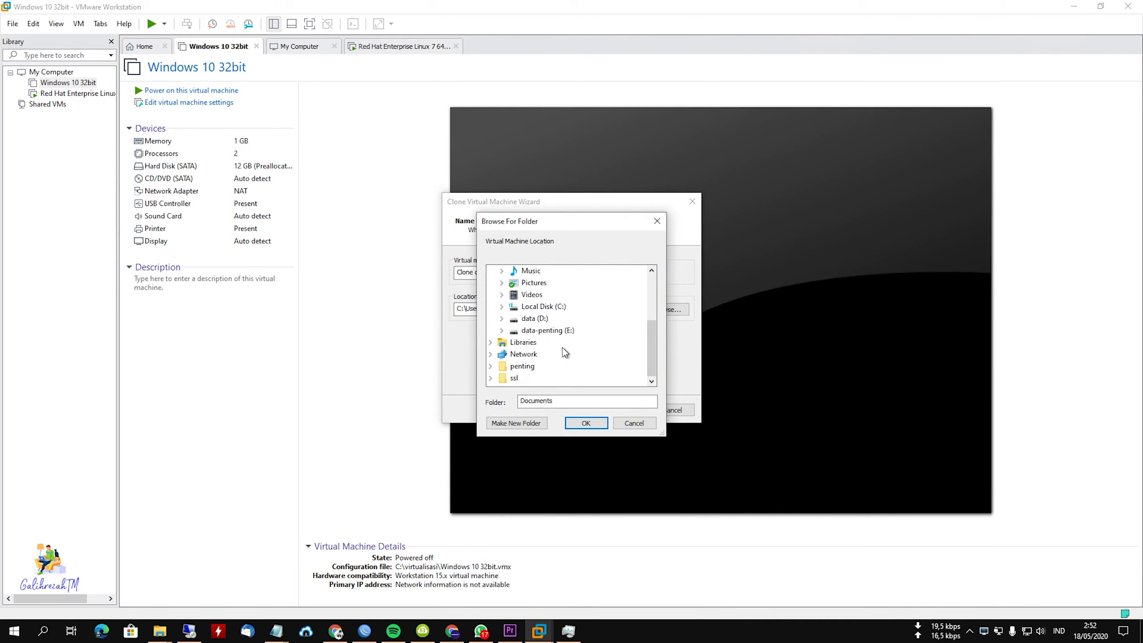
{"action": "scroll", "coordinate": [573, 349], "scroll_direction": "down", "scroll_amount": 1}
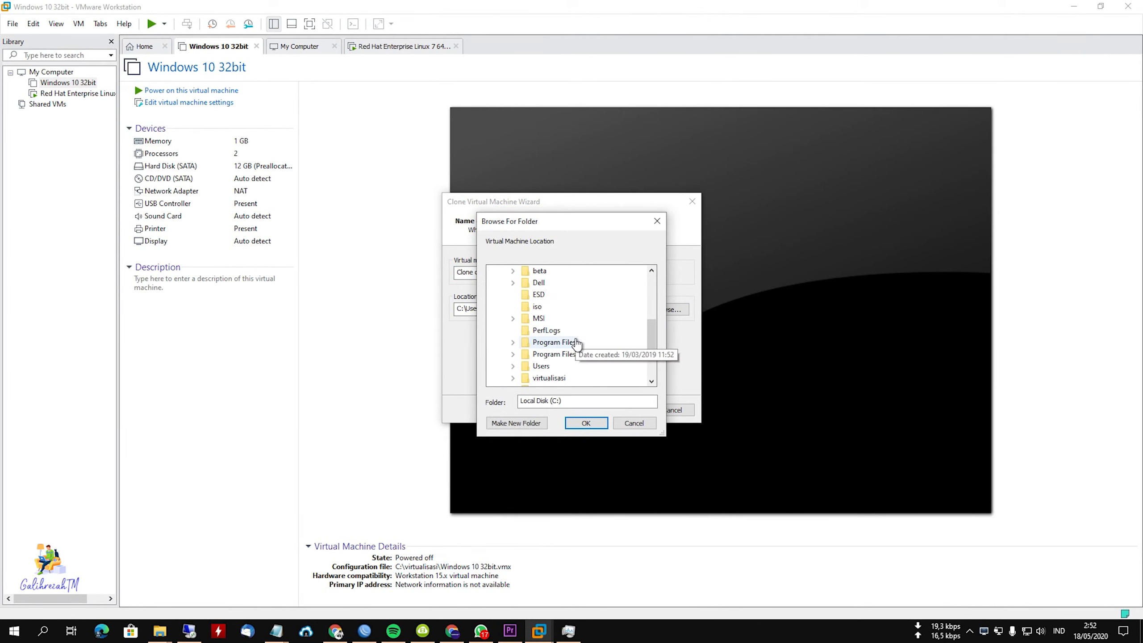
{"action": "double_click", "coordinate": [549, 379]}
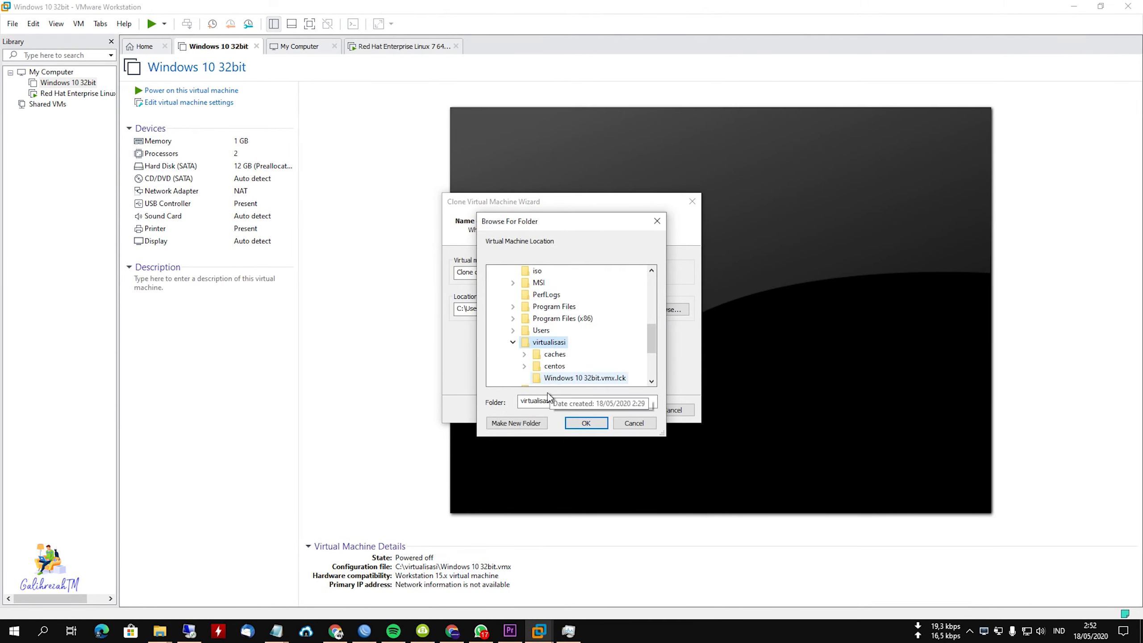
{"action": "left_click", "coordinate": [520, 424]}
{"action": "type", "text": "w1"}
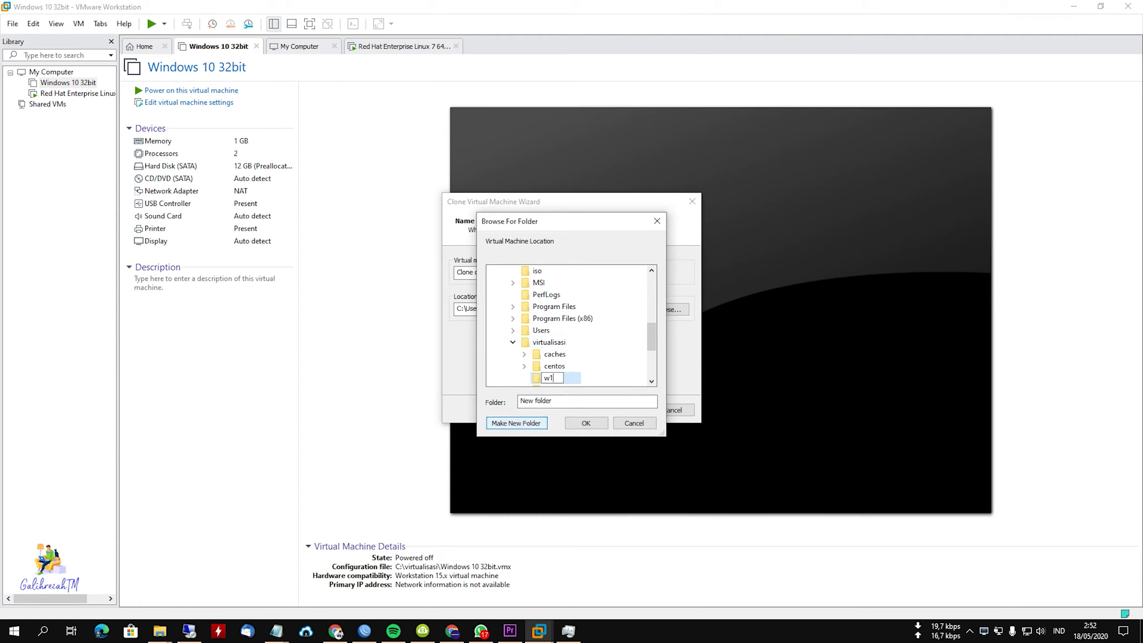
{"action": "key", "text": "Return"}
{"action": "left_click", "coordinate": [592, 421]}
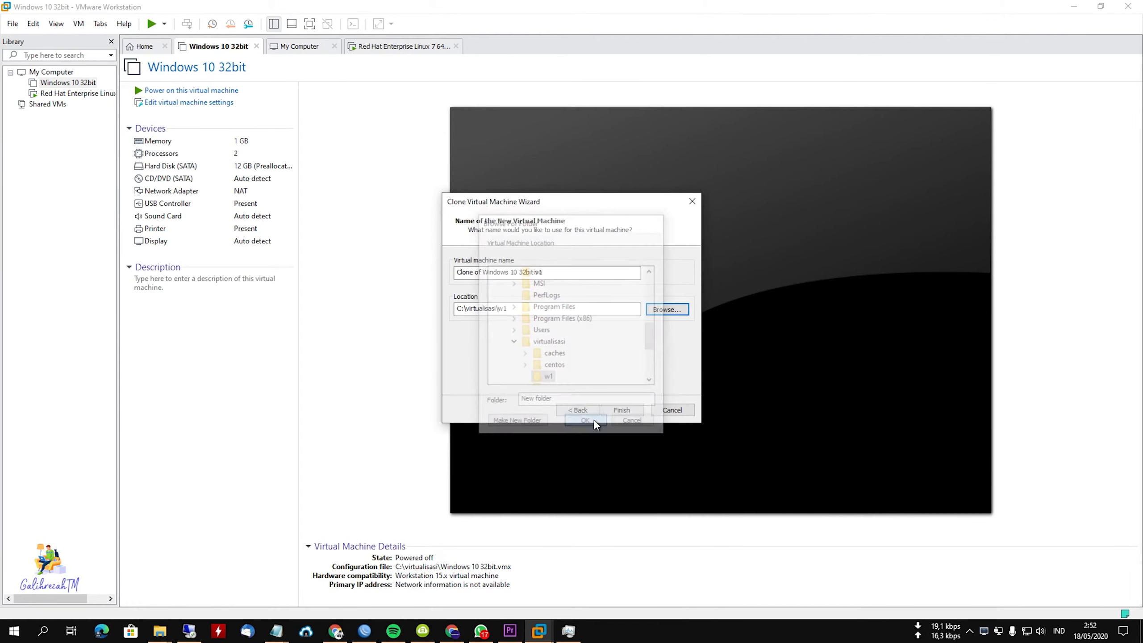
{"action": "left_click", "coordinate": [615, 411]}
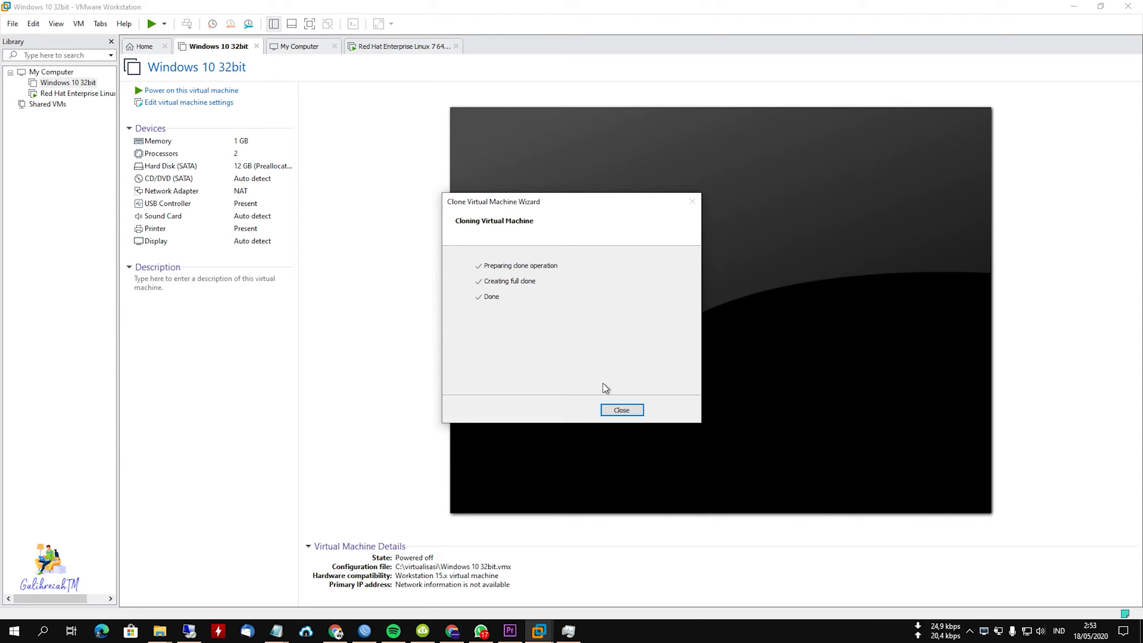
{"action": "left_click", "coordinate": [622, 409]}
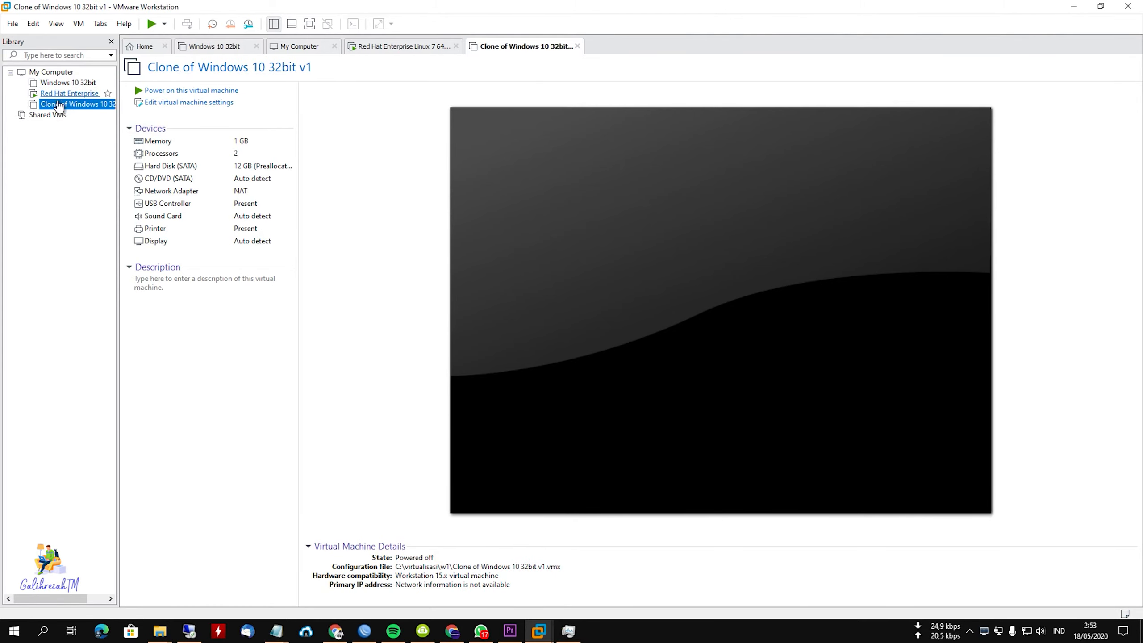
Power on Clone of Windows 10 32bit v1 and check the CentOS installation progress in the Red Hat Enterprise Linux 7 64-bit machine.
{"action": "right_click", "coordinate": [54, 104]}
{"action": "left_click", "coordinate": [170, 96]}
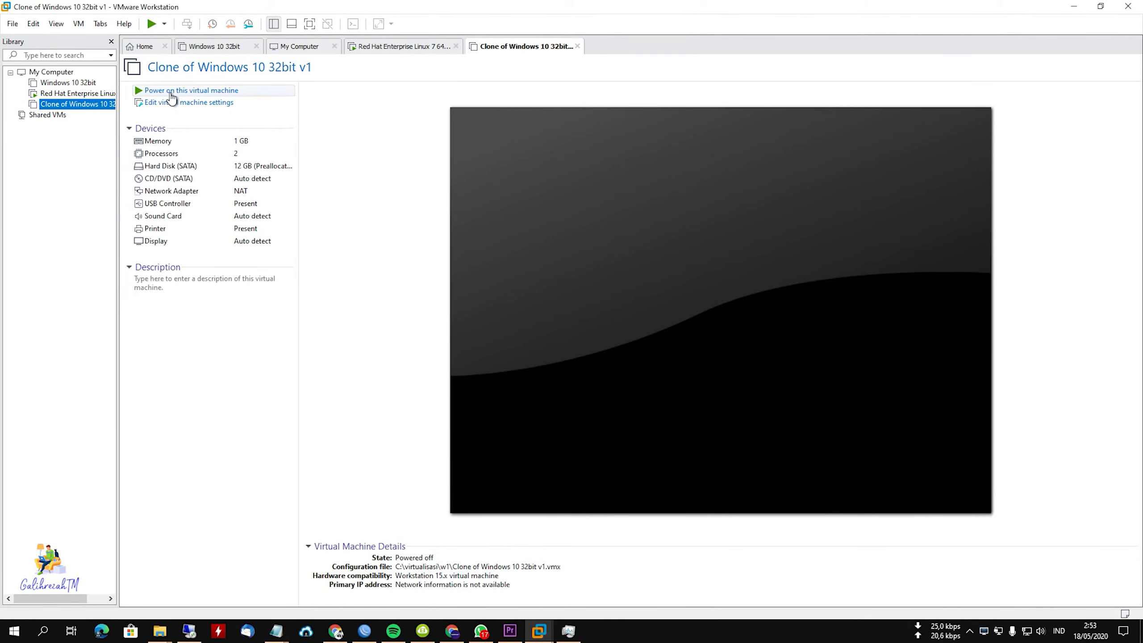
{"action": "left_click", "coordinate": [171, 91]}
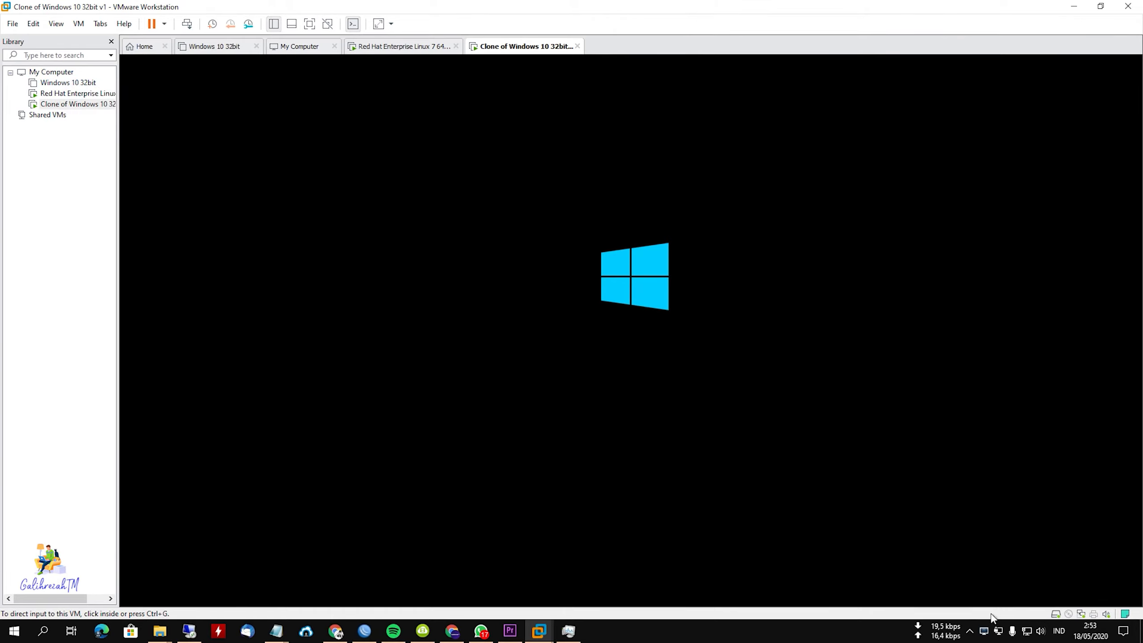
{"action": "left_click", "coordinate": [63, 97]}
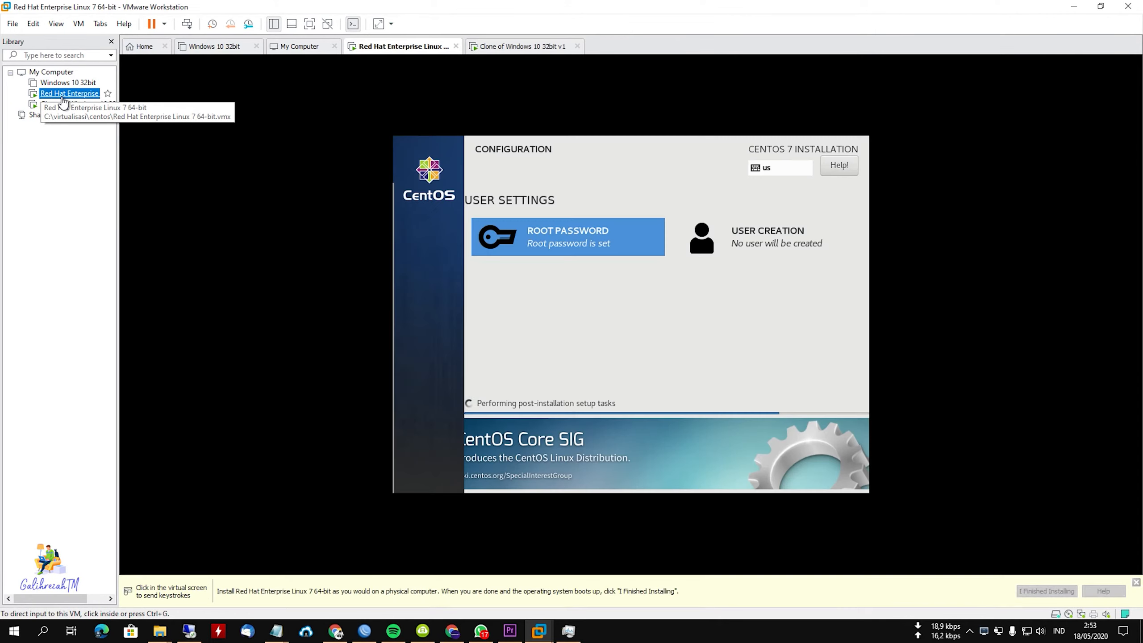
Switch to the running Clone of Windows 10 32bit v1 and allow the PC to be discoverable on the network.
{"action": "left_click", "coordinate": [70, 105]}
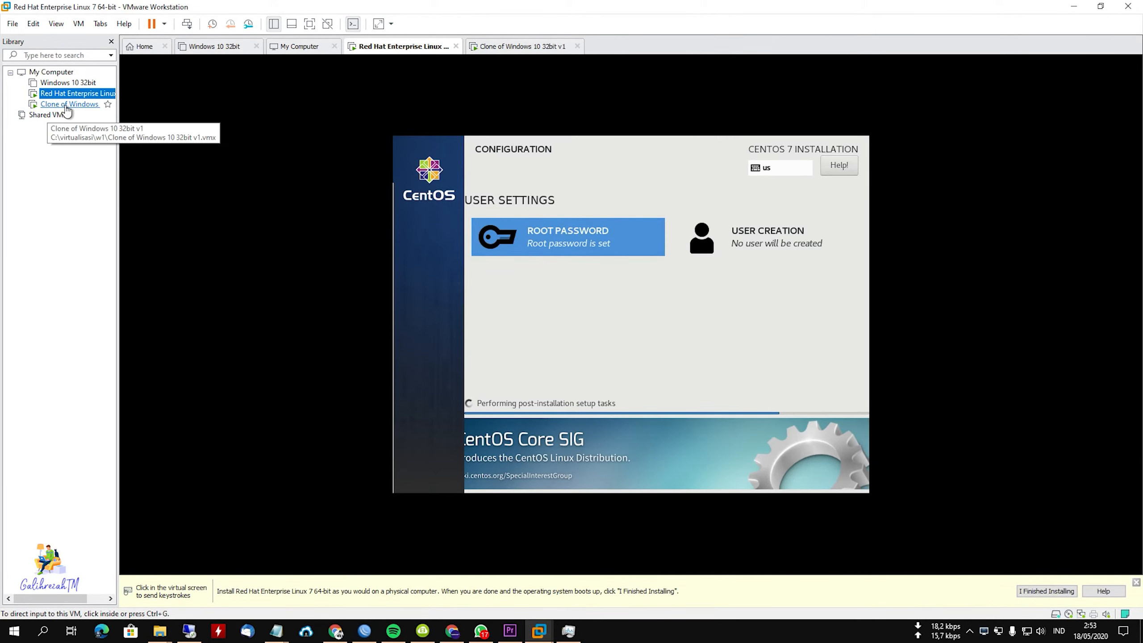
{"action": "left_click", "coordinate": [445, 321]}
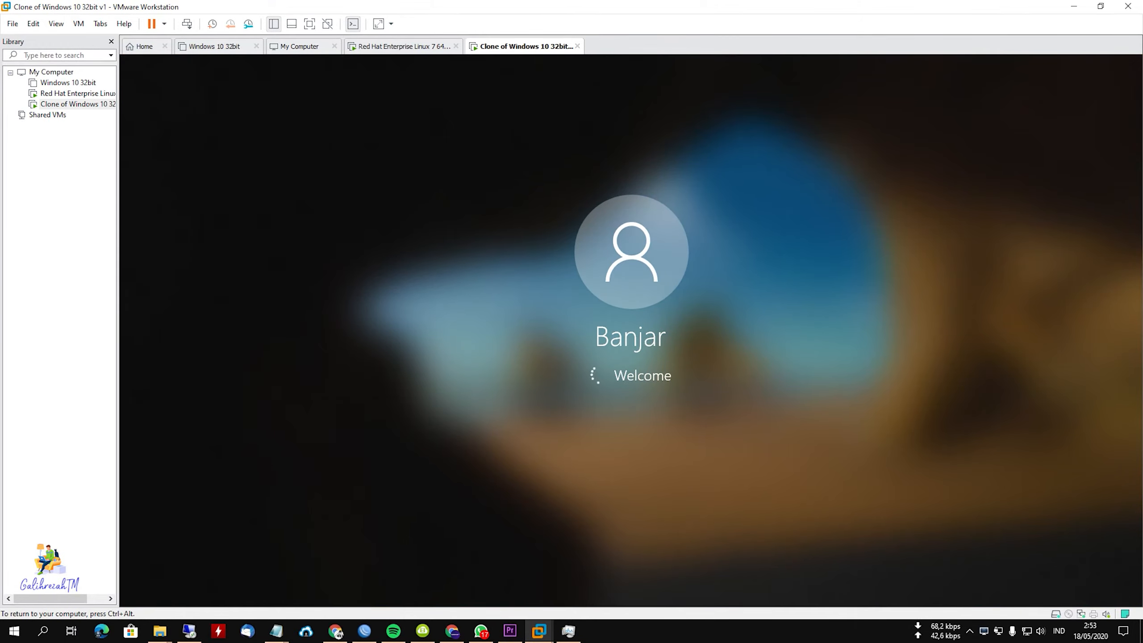
{"action": "key", "text": "ctrl+alt"}
{"action": "left_click", "coordinate": [501, 358]}
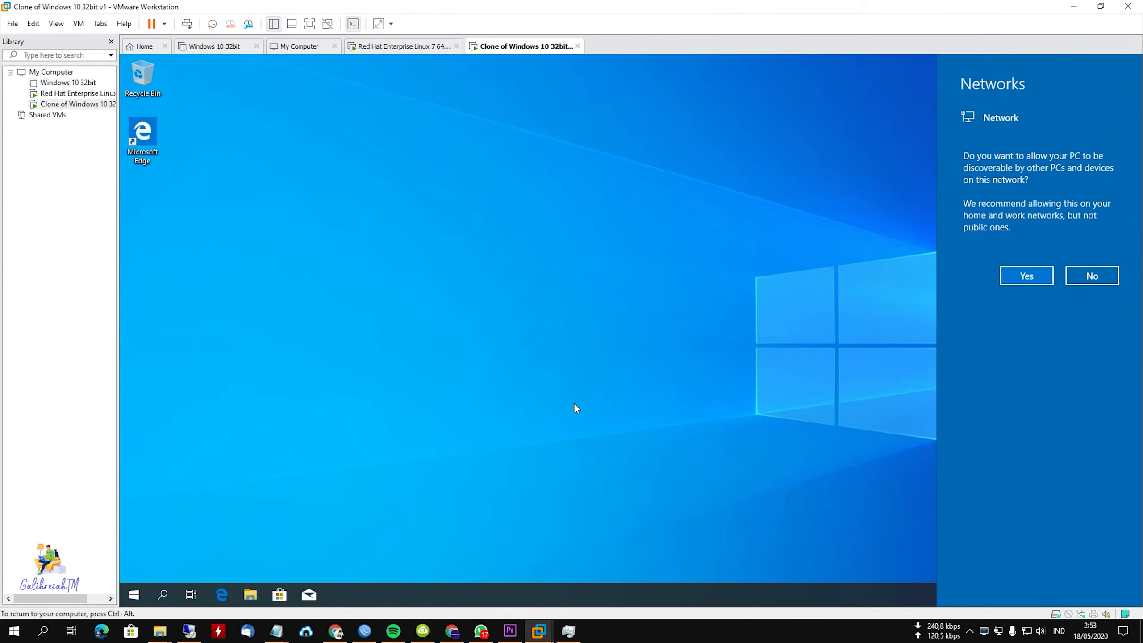
{"action": "left_click", "coordinate": [1044, 285]}
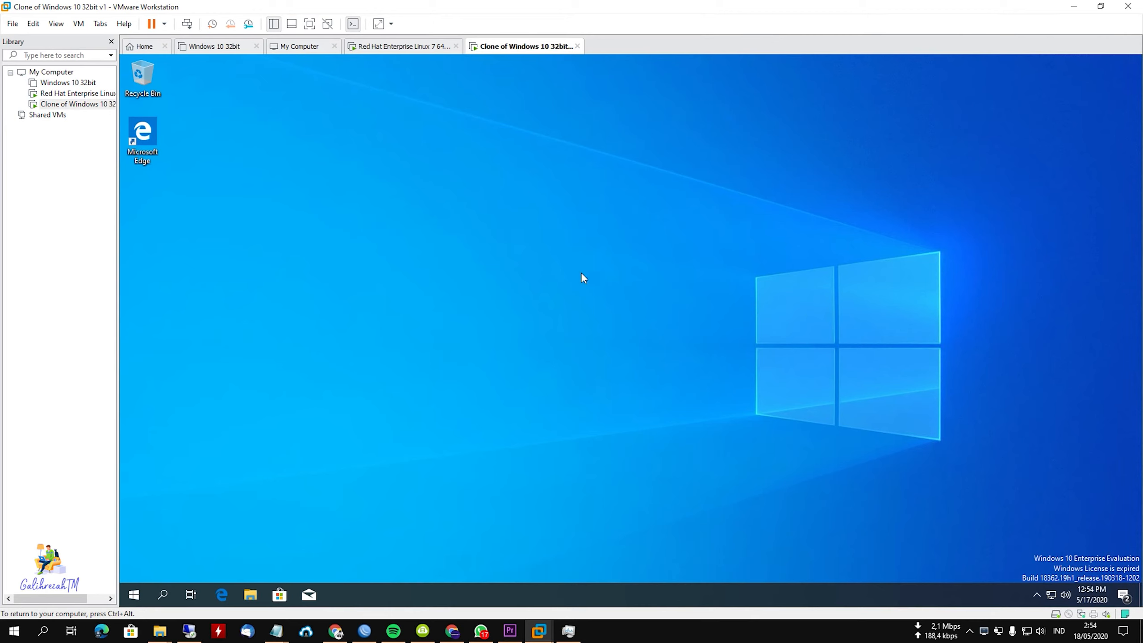
Refresh the clone's desktop and view the system properties of This PC from File Explorer.
{"action": "right_click", "coordinate": [553, 246]}
{"action": "left_click", "coordinate": [585, 282]}
{"action": "left_click", "coordinate": [252, 601]}
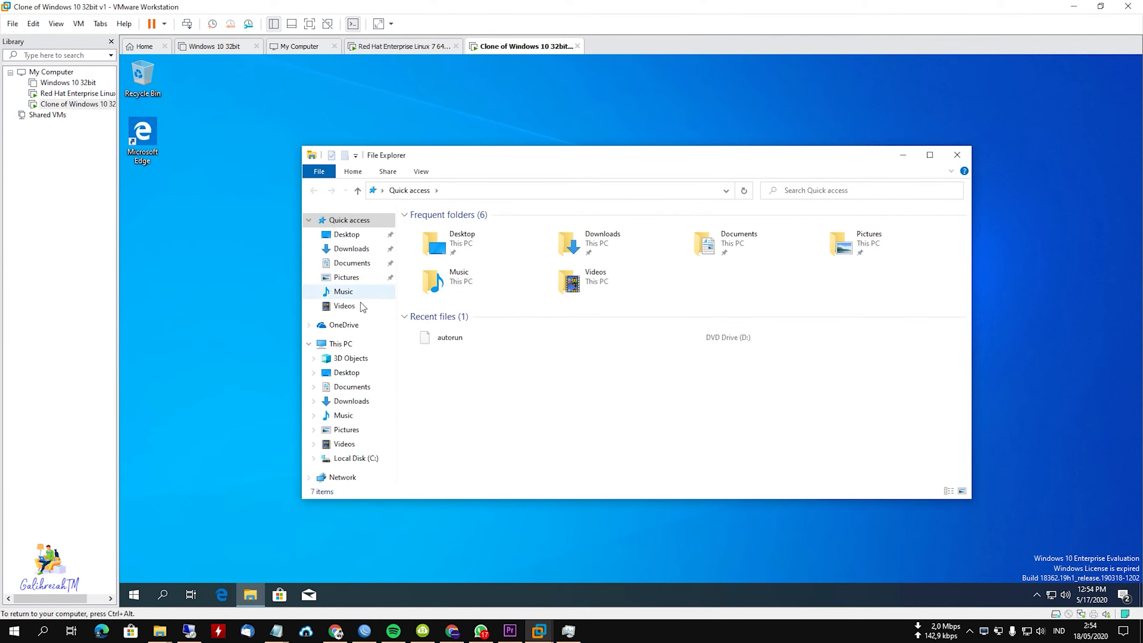
{"action": "right_click", "coordinate": [338, 343]}
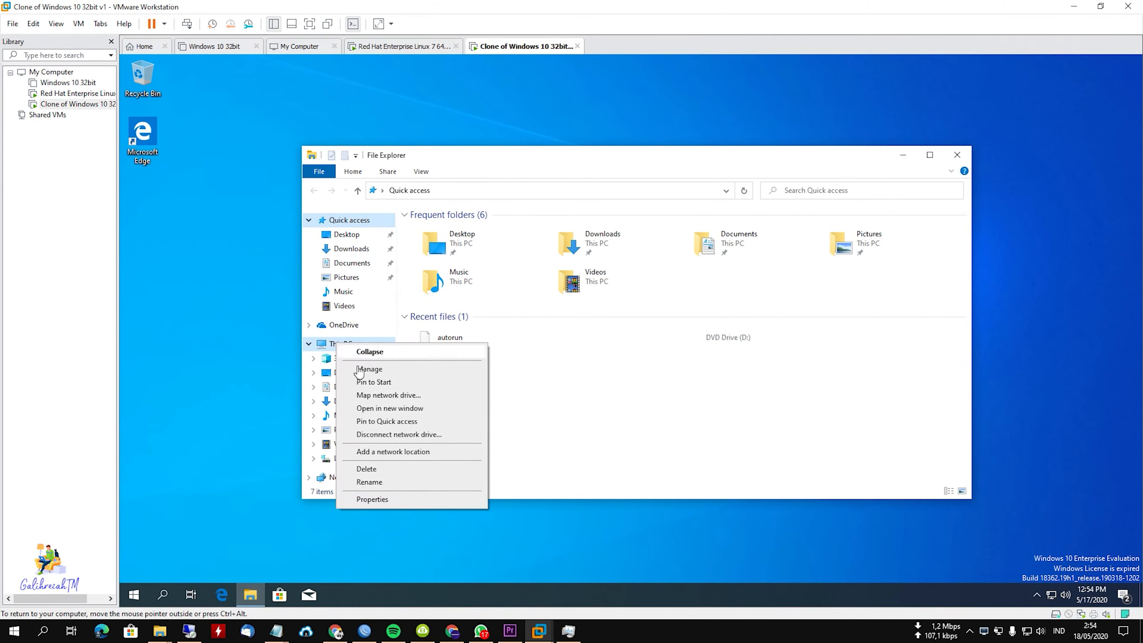
{"action": "left_click", "coordinate": [407, 497]}
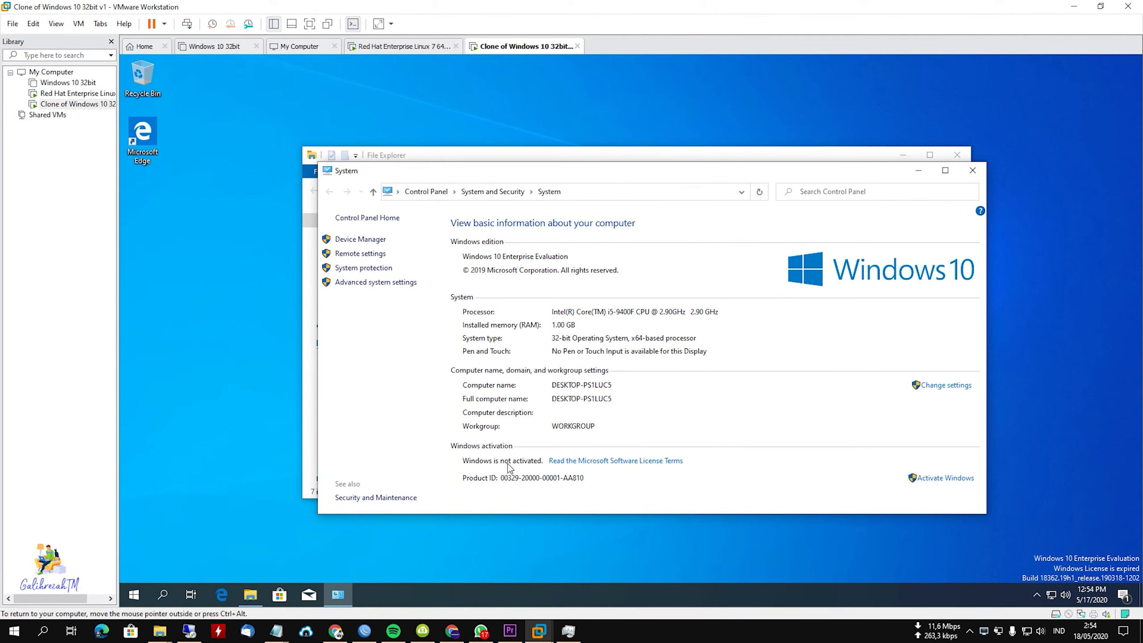
Refresh the desktop, then close and reopen This PC's system properties to recheck the Windows activation status.
{"action": "right_click", "coordinate": [1063, 239]}
{"action": "left_click", "coordinate": [1066, 272]}
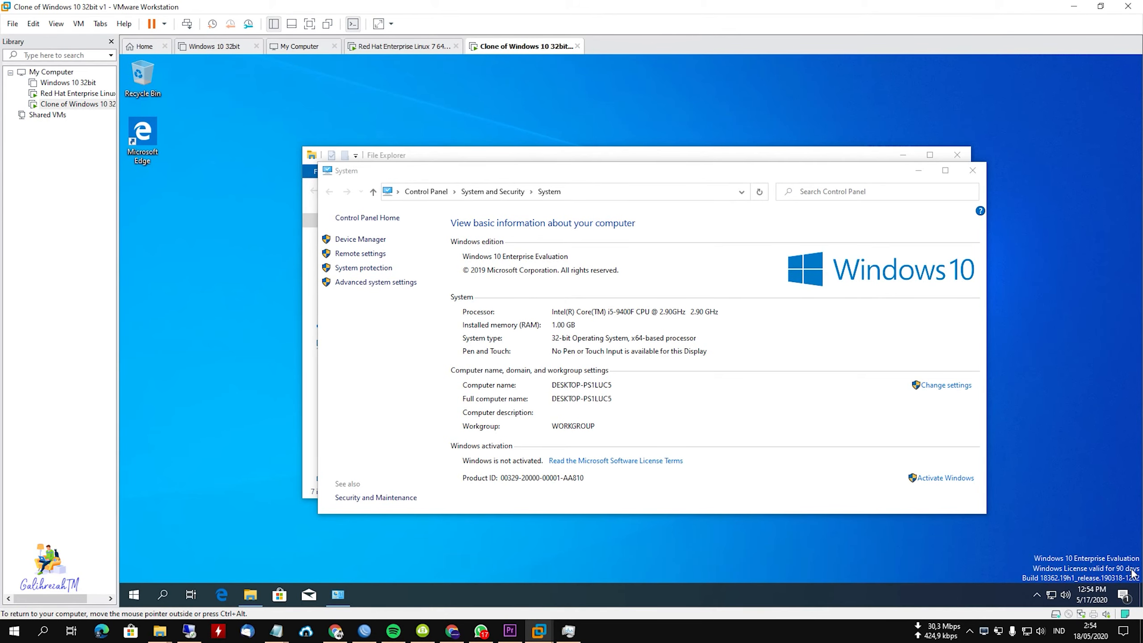
{"action": "left_click", "coordinate": [972, 171]}
{"action": "right_click", "coordinate": [335, 343]}
{"action": "left_click", "coordinate": [405, 498]}
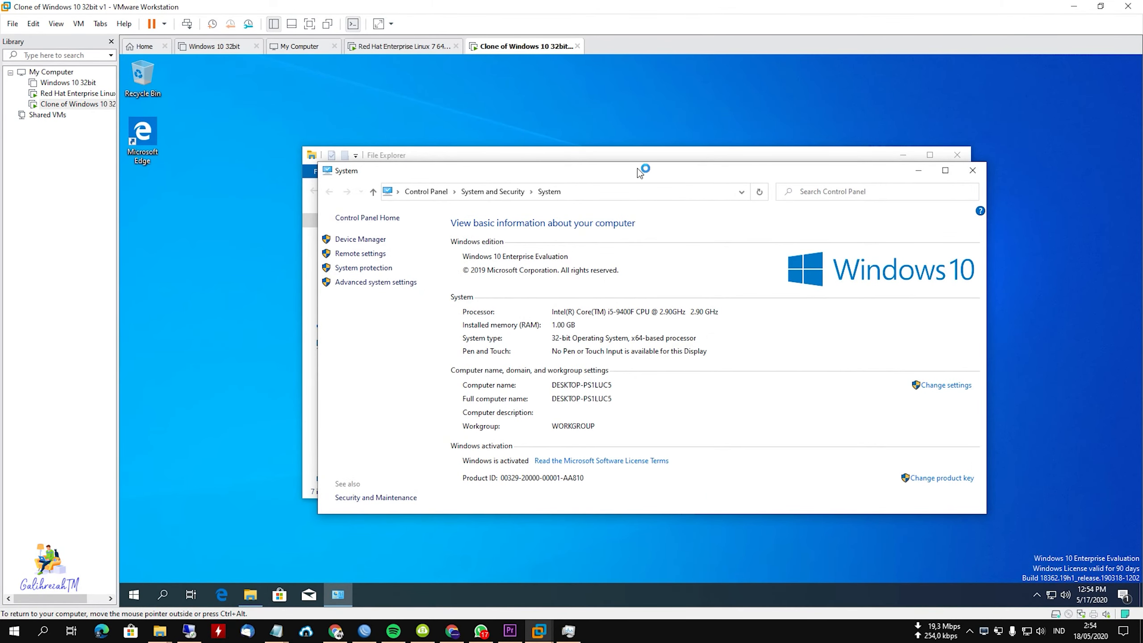
{"action": "left_click_drag", "start_coordinate": [637, 169], "coordinate": [637, 93]}
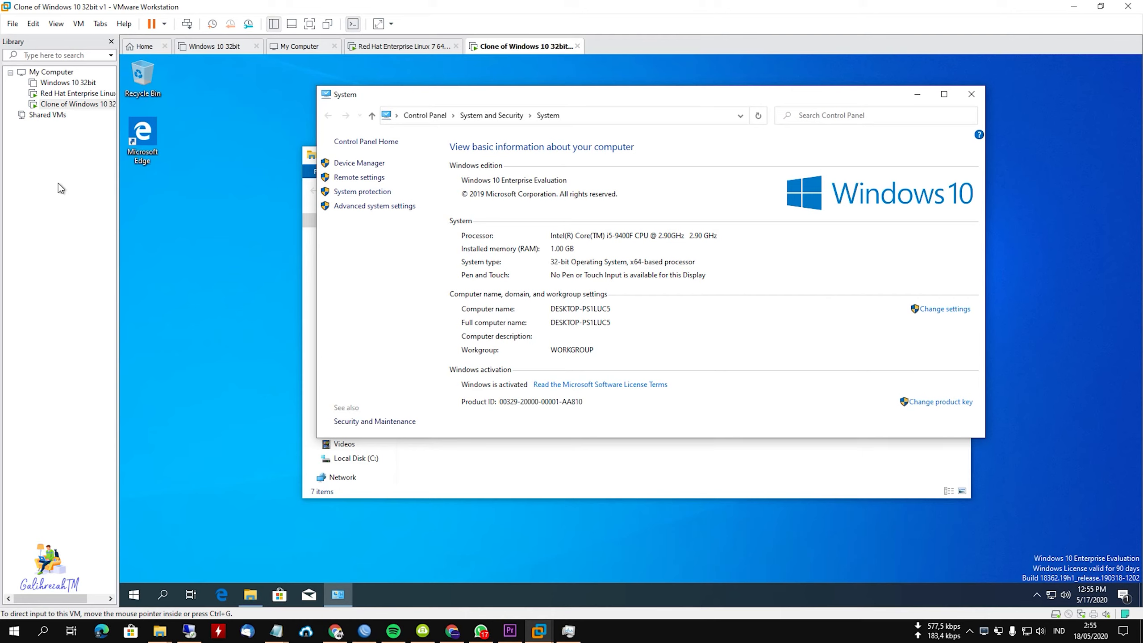
Check the CentOS installation progress in the Red Hat Enterprise Linux 7 64-bit machine and return to the Windows clone.
{"action": "left_click", "coordinate": [54, 94]}
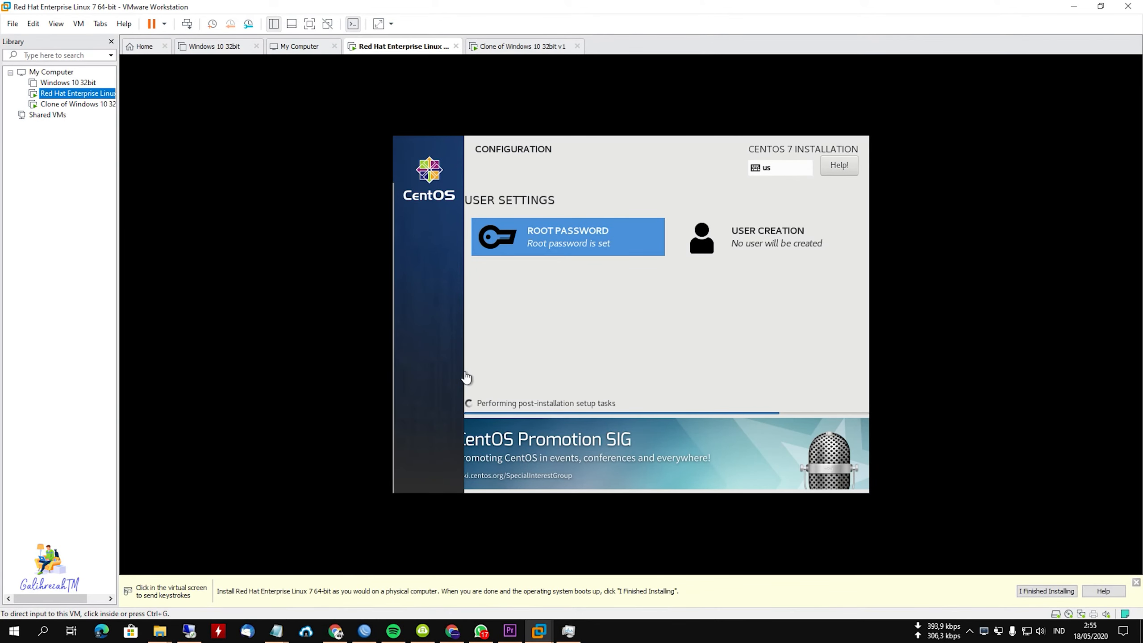
{"action": "left_click", "coordinate": [580, 341]}
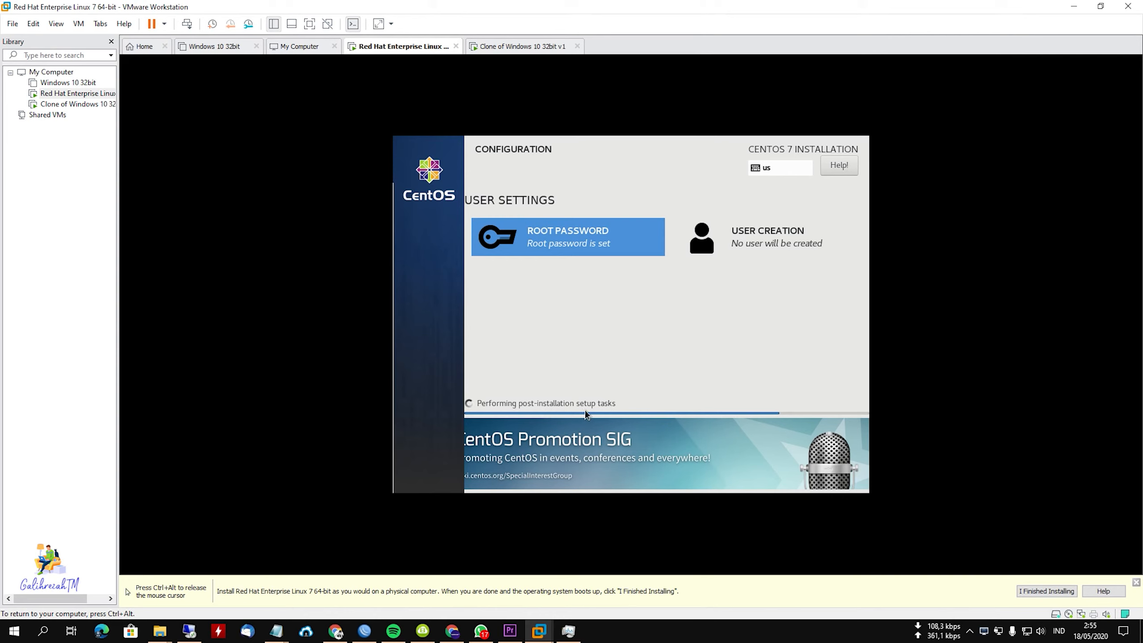
{"action": "key", "text": "ctrl+alt"}
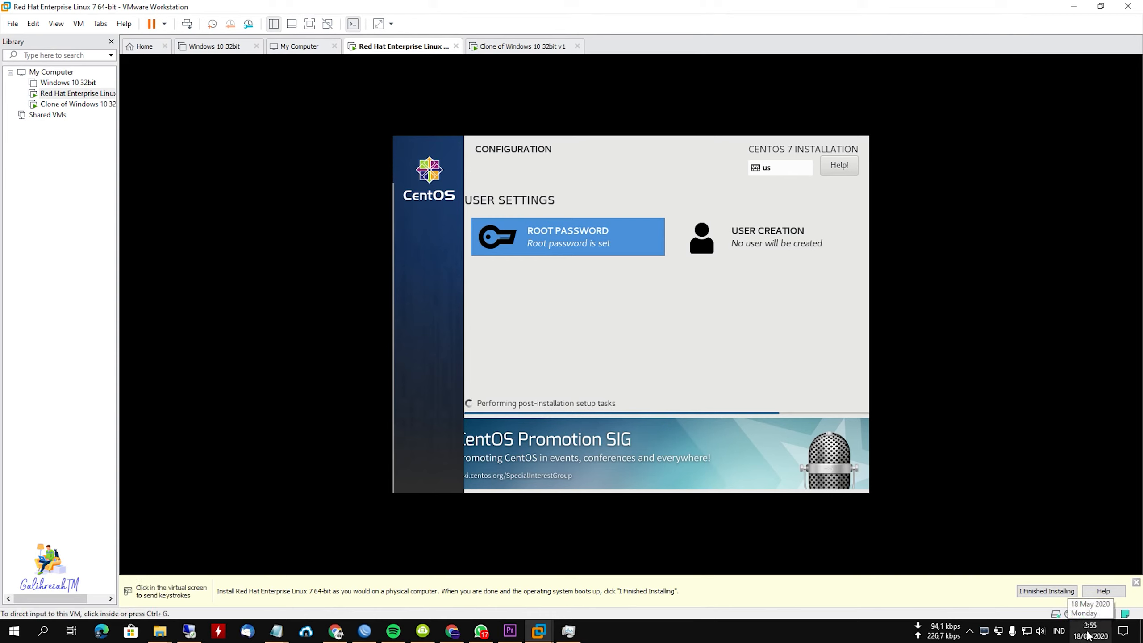
{"action": "left_click", "coordinate": [471, 386]}
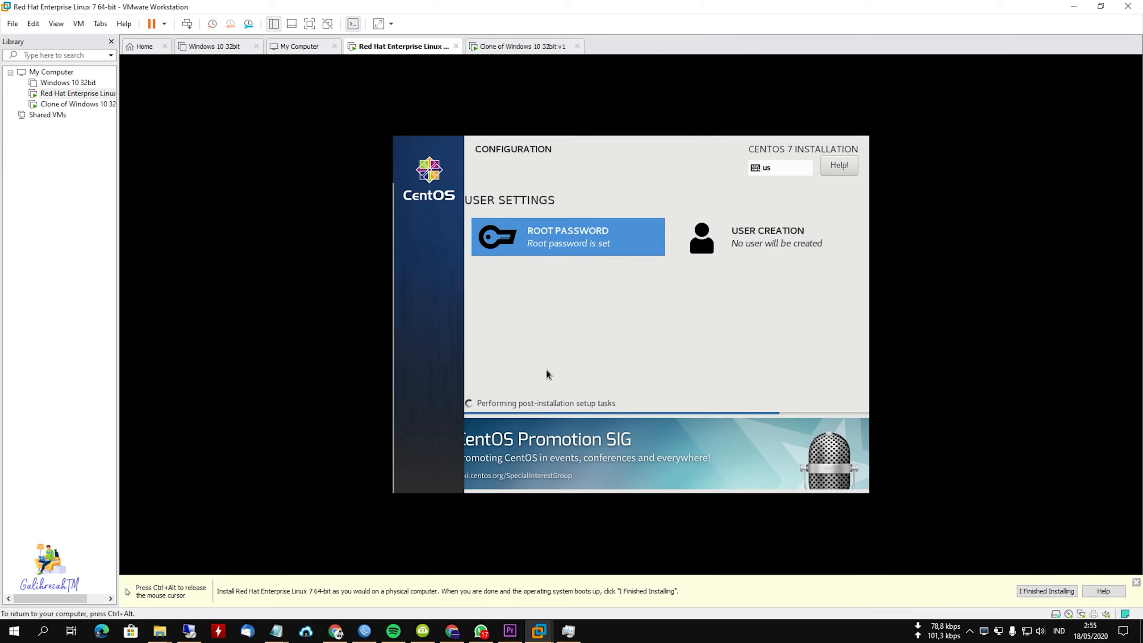
{"action": "key", "text": "ctrl+alt"}
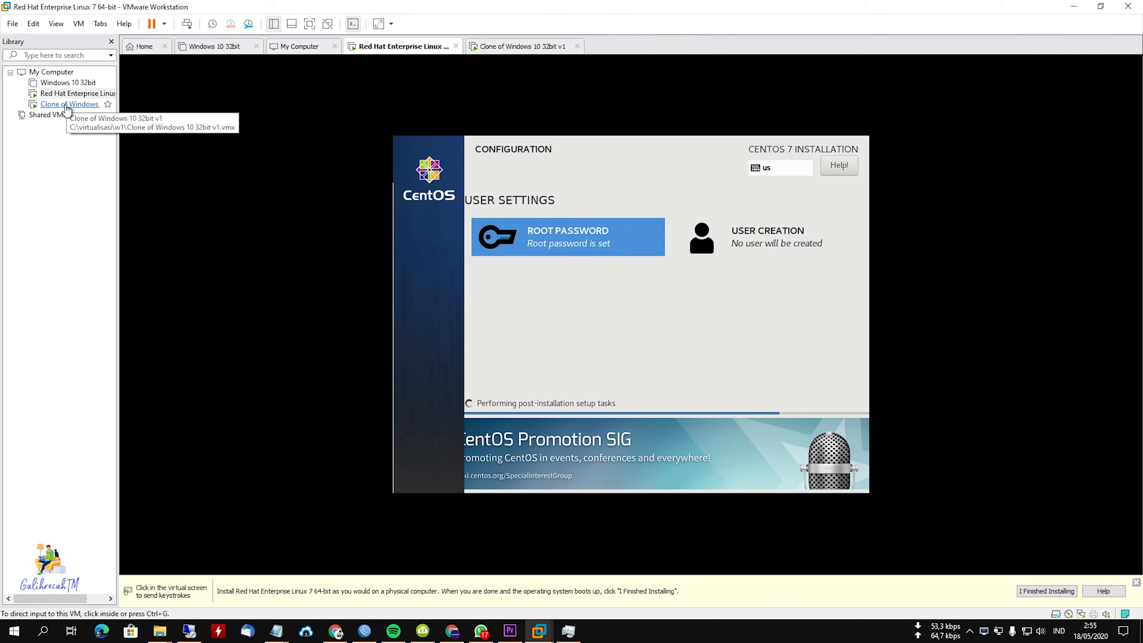
{"action": "left_click", "coordinate": [68, 105]}
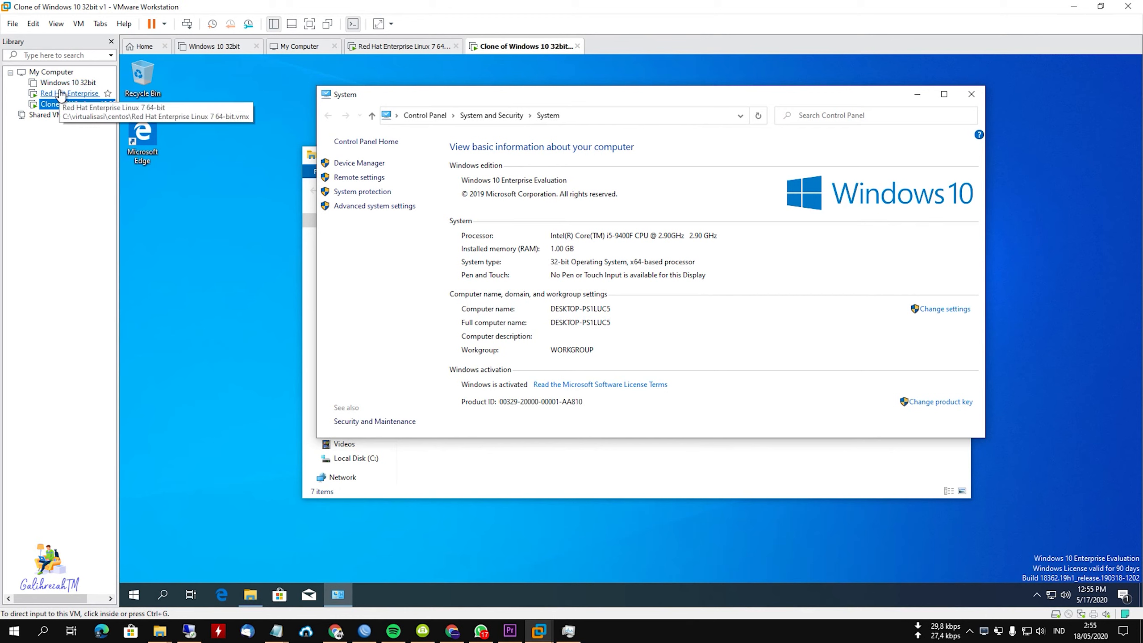